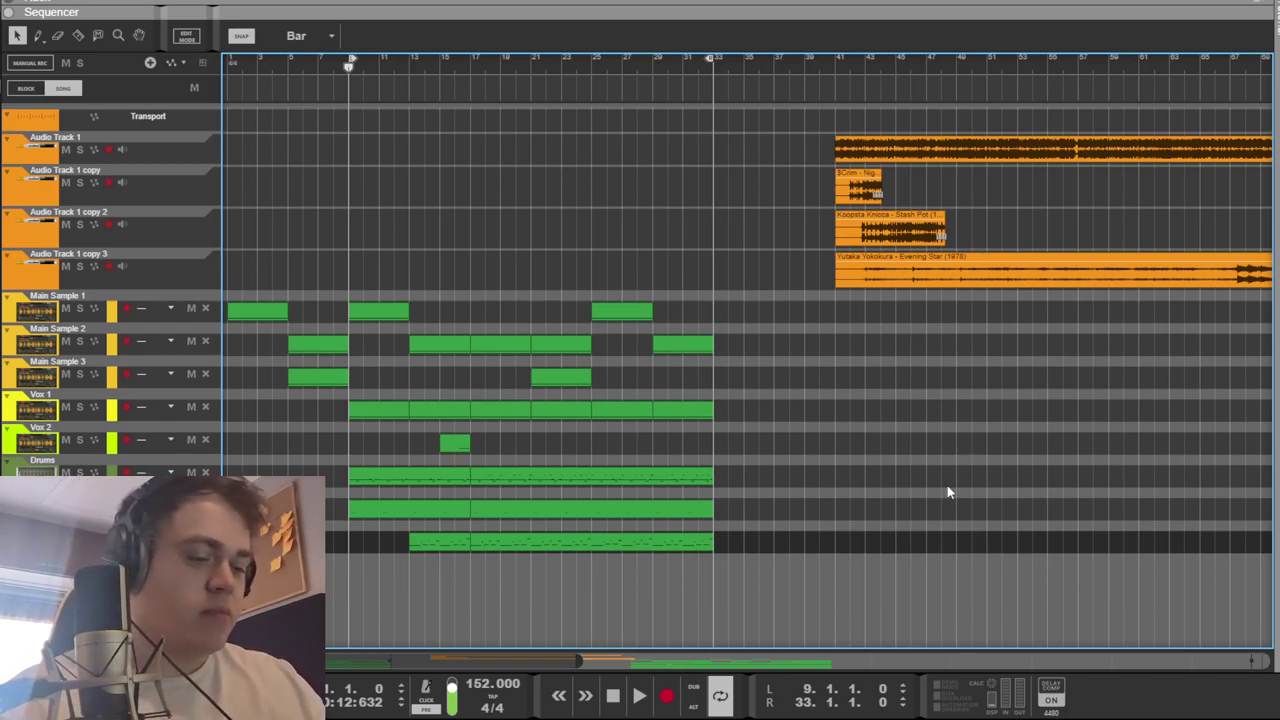
Play the 152 BPM beat through once, then stop playback.
key("space")
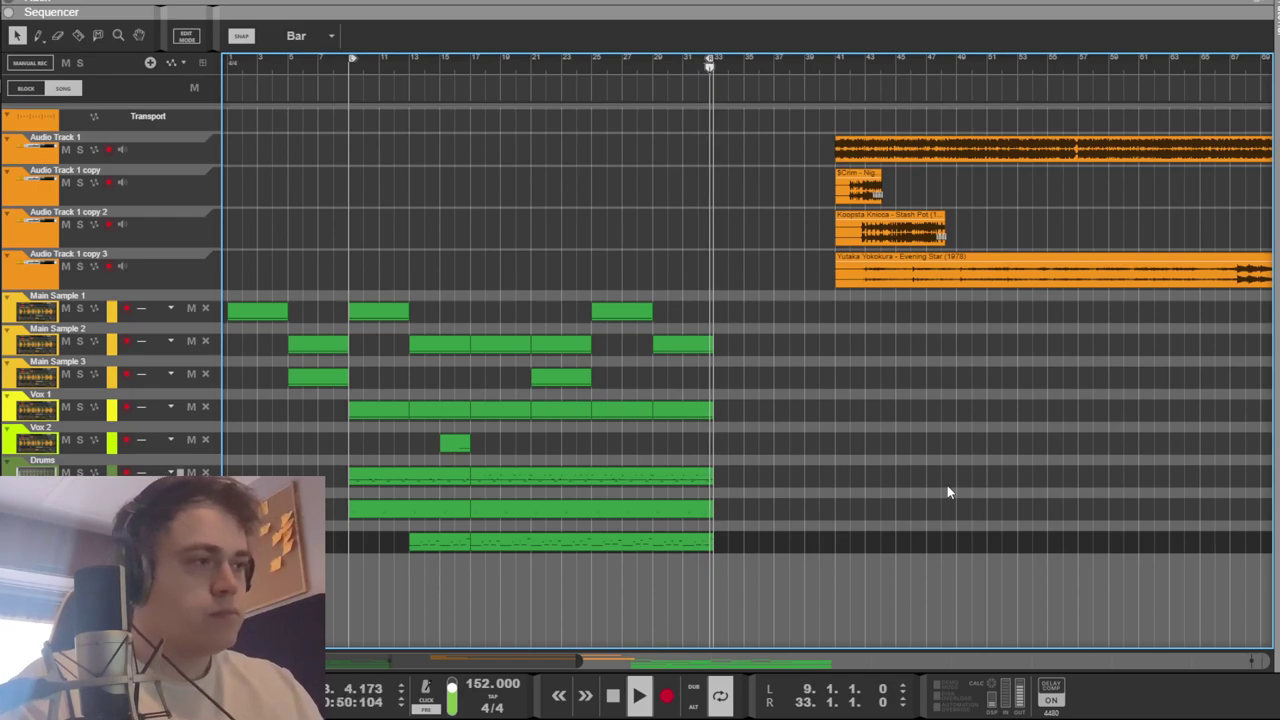
key("space")
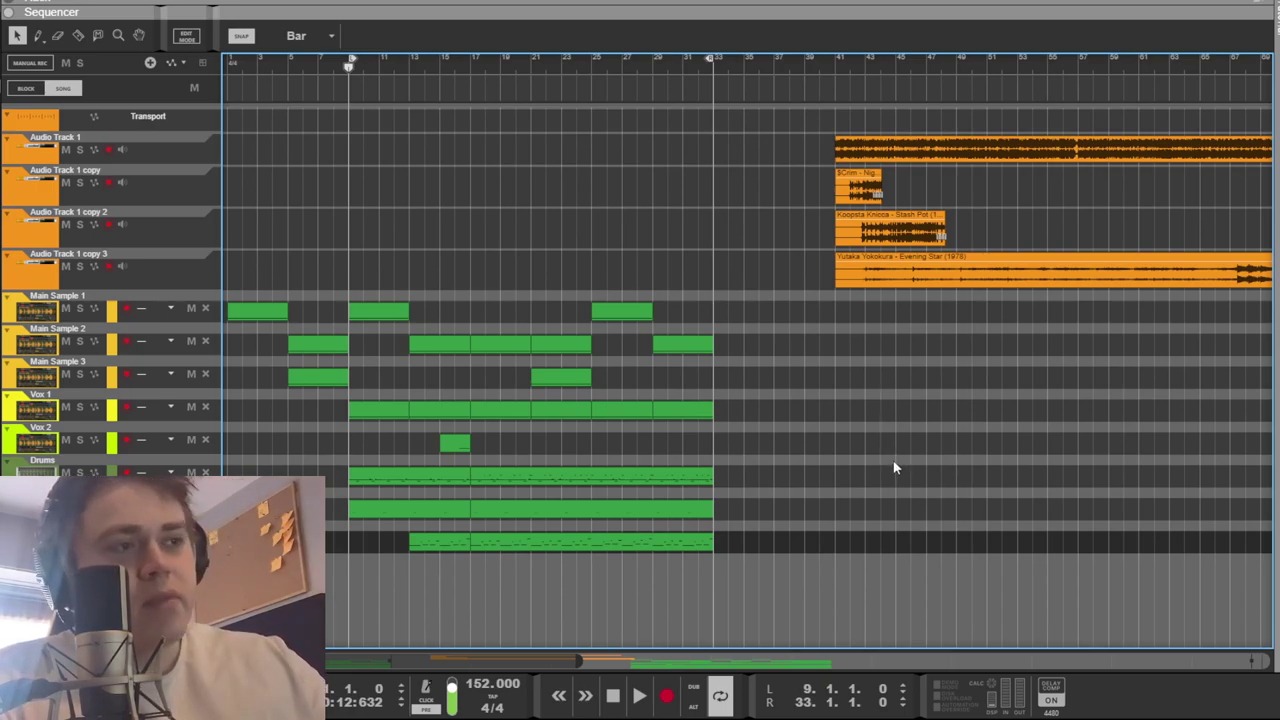
Scroll through the rack's audio tracks, sample bus and master devices, then bring up the mixer.
key("F6")
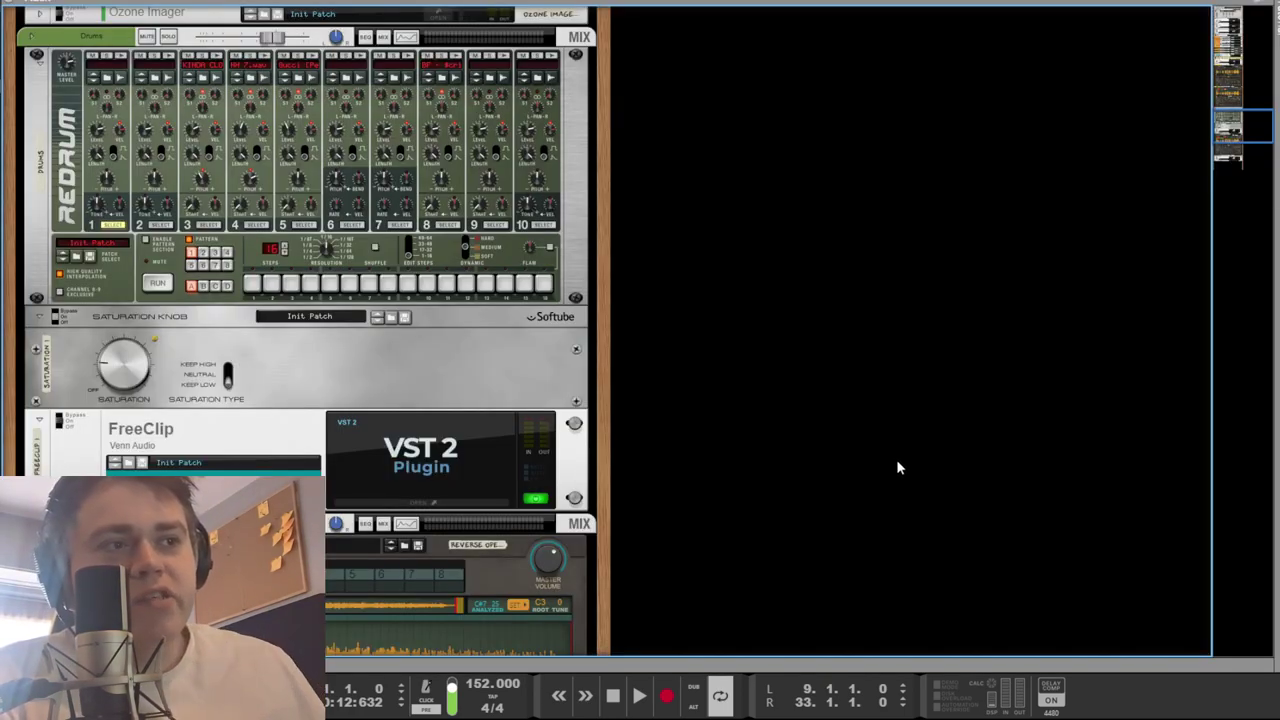
scroll(683, 402, "up", 5)
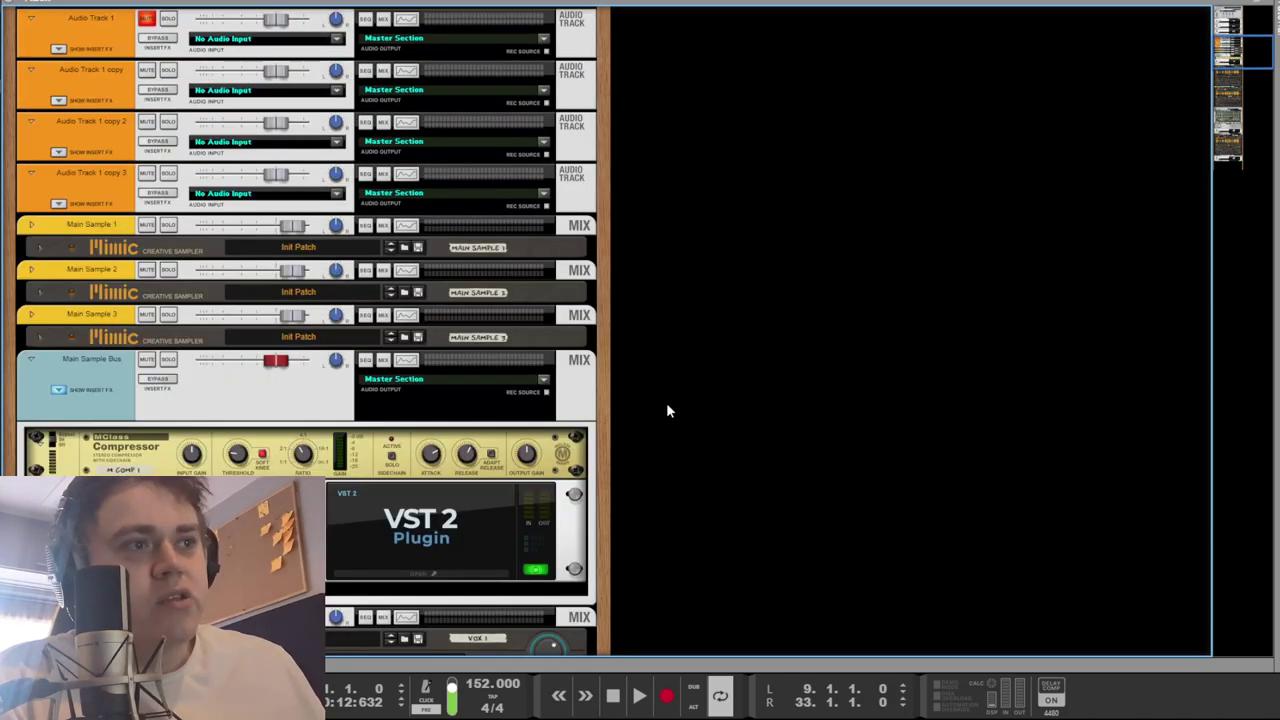
scroll(517, 369, "up", 3)
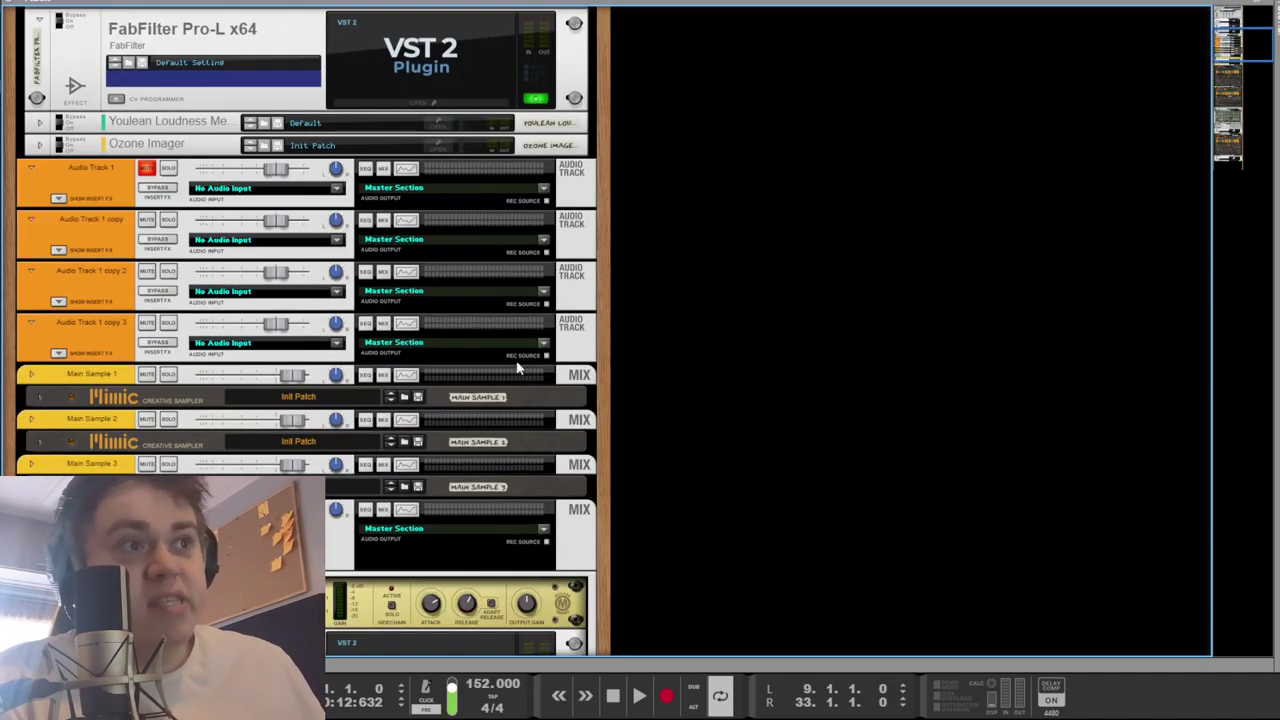
scroll(517, 369, "down", 3)
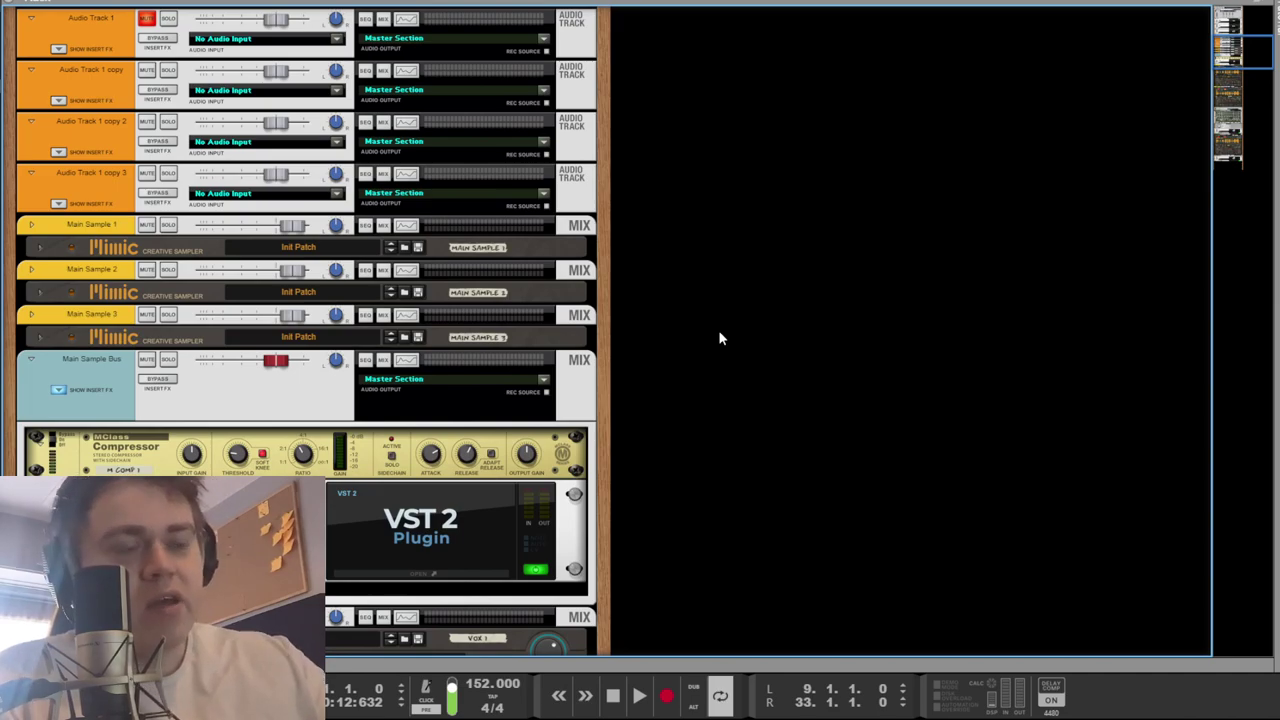
key("F5")
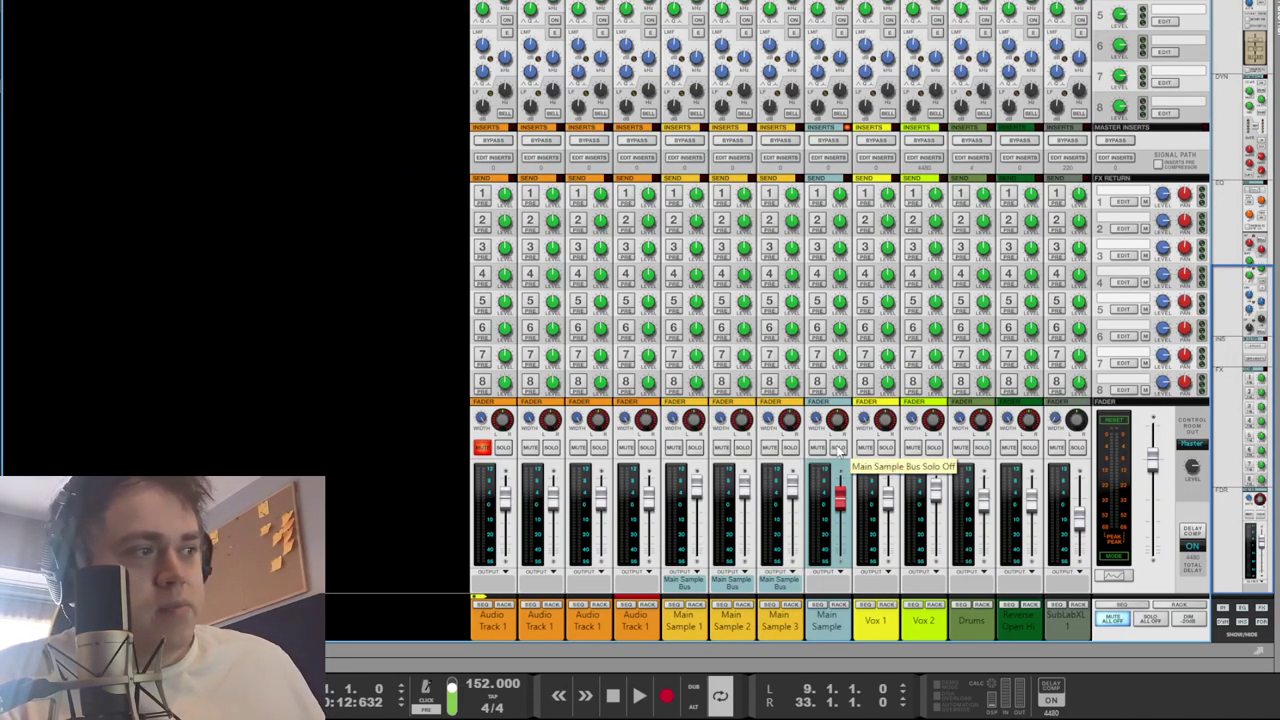
Unfold the Main Sample 1, 2 and 3 Mimic samplers to full panels while the beat plays.
key("F7")
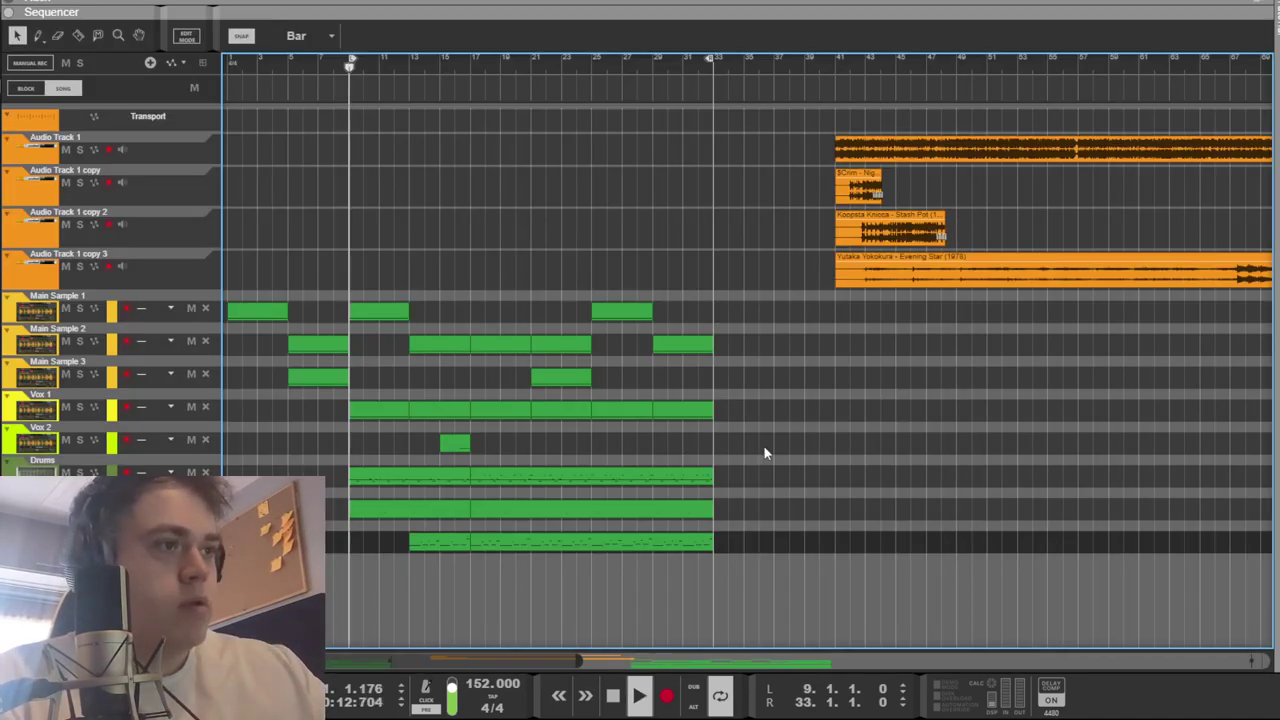
key("F6")
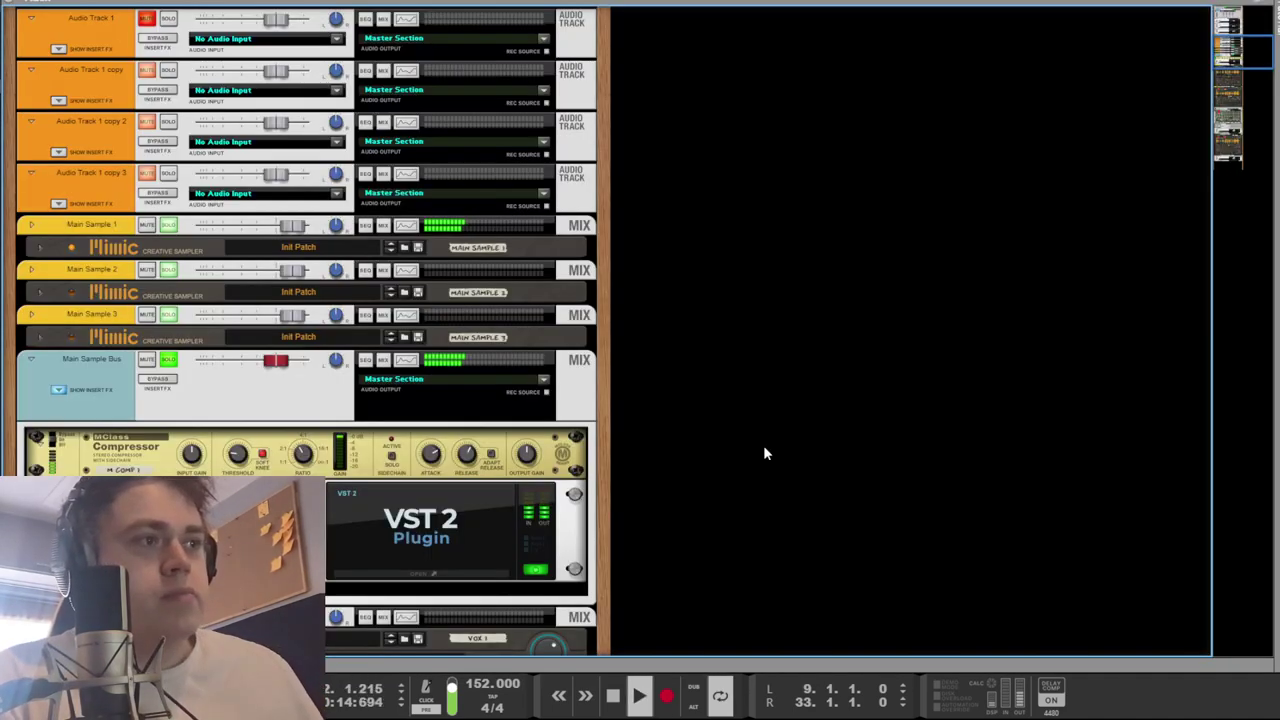
left_click(36, 249)
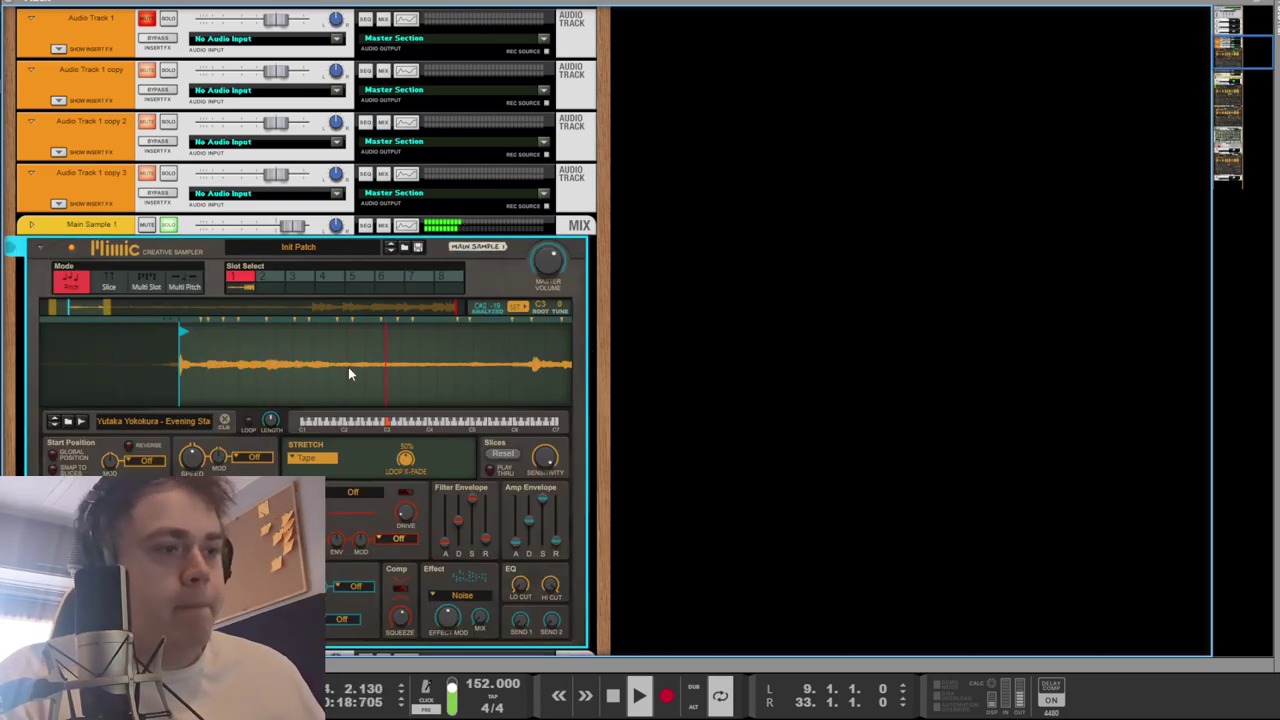
scroll(340, 368, "down", 5)
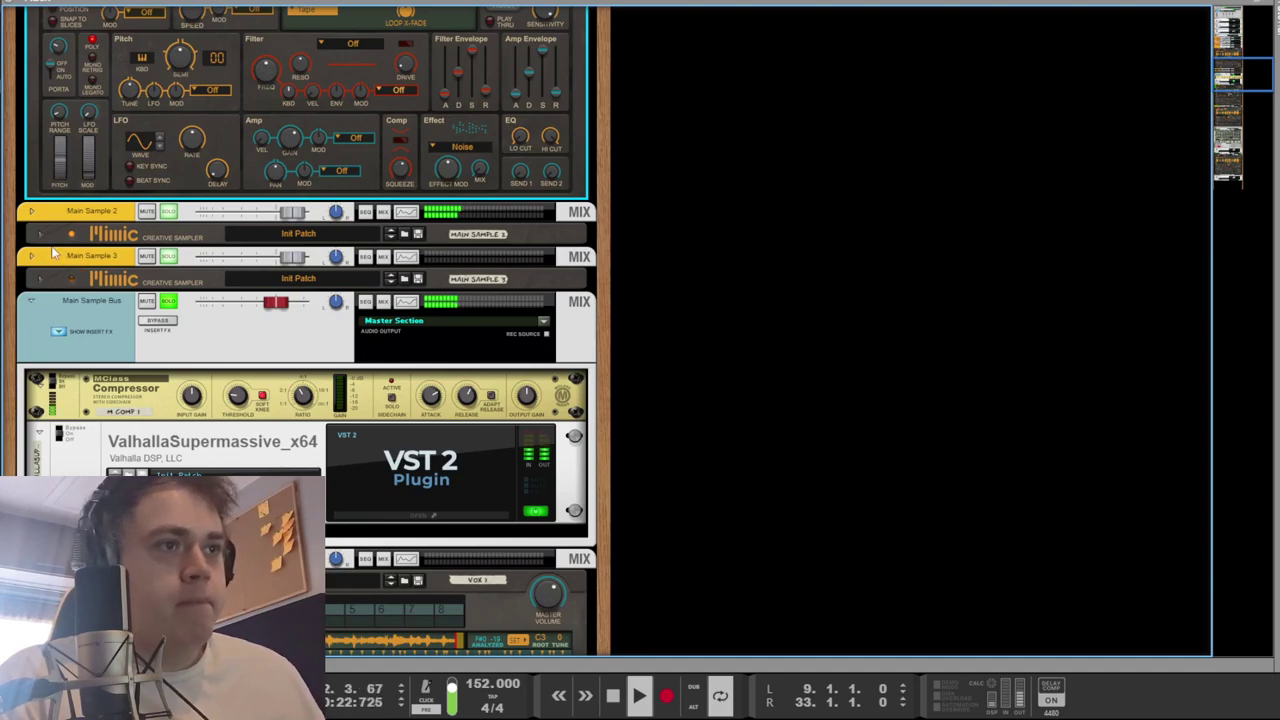
left_click(39, 236)
scroll(93, 344, "down", 2)
scroll(110, 400, "down", 2)
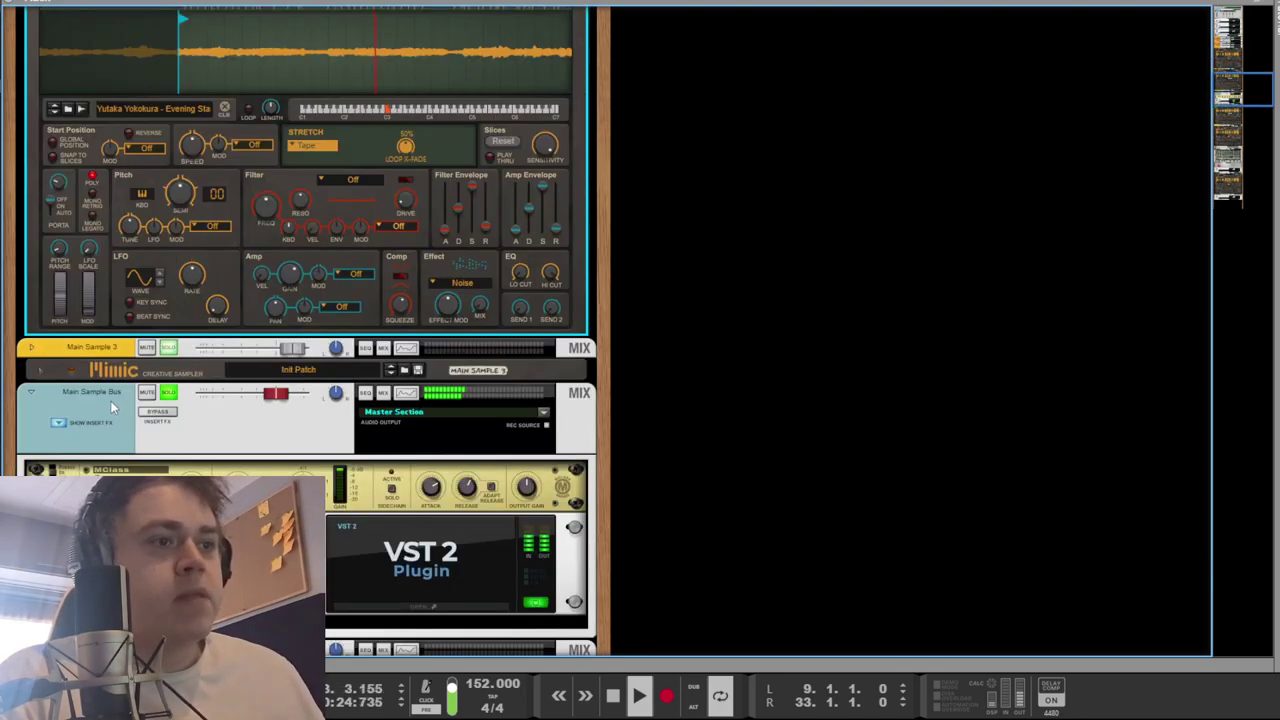
left_click(35, 373)
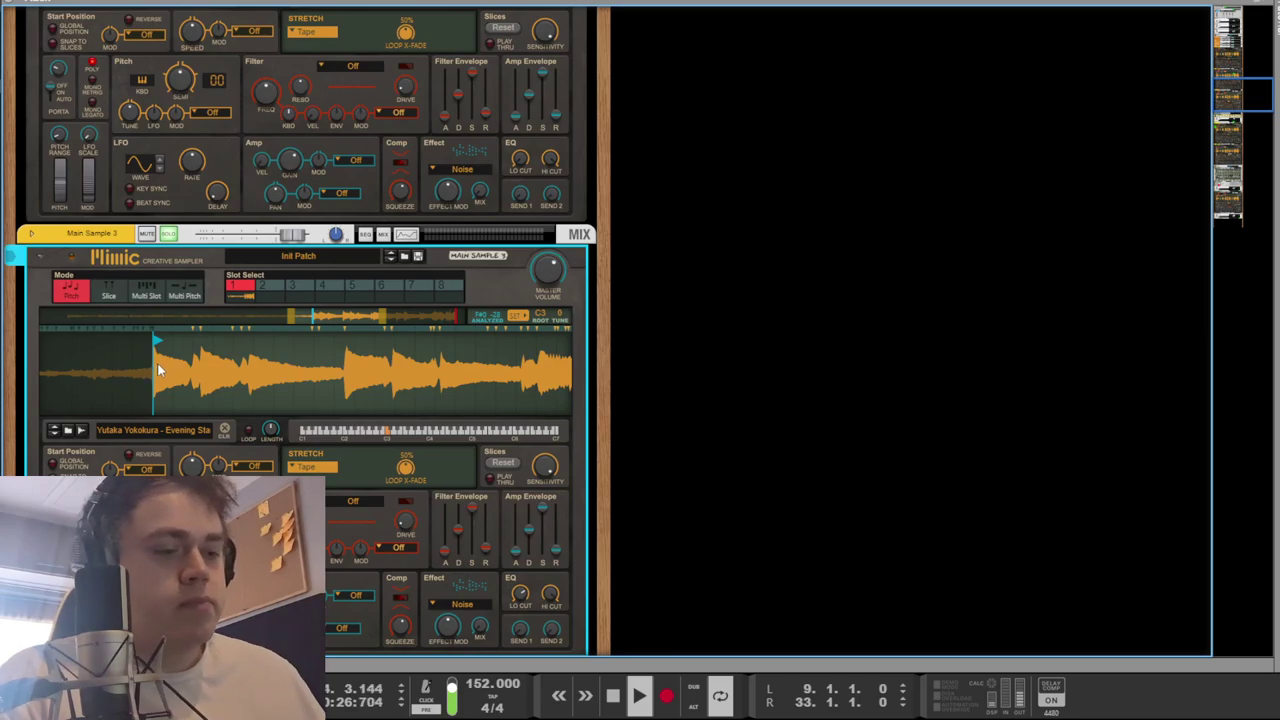
key("F7")
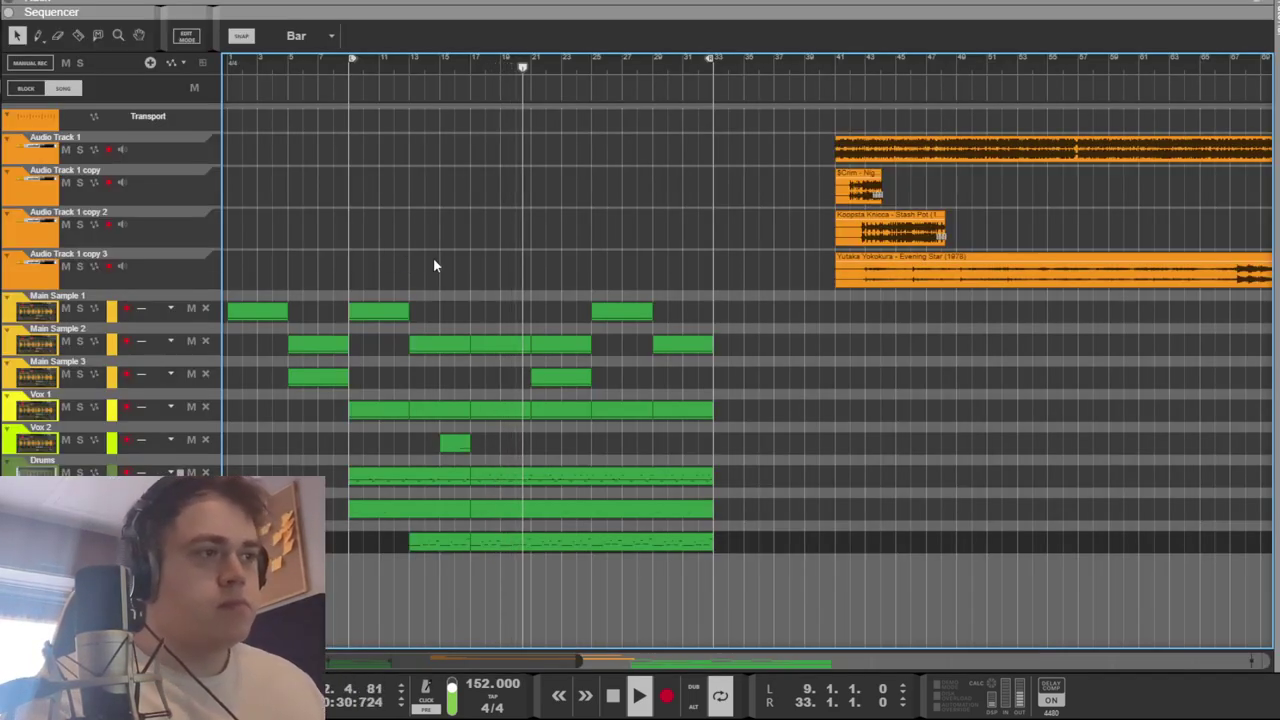
key("F6")
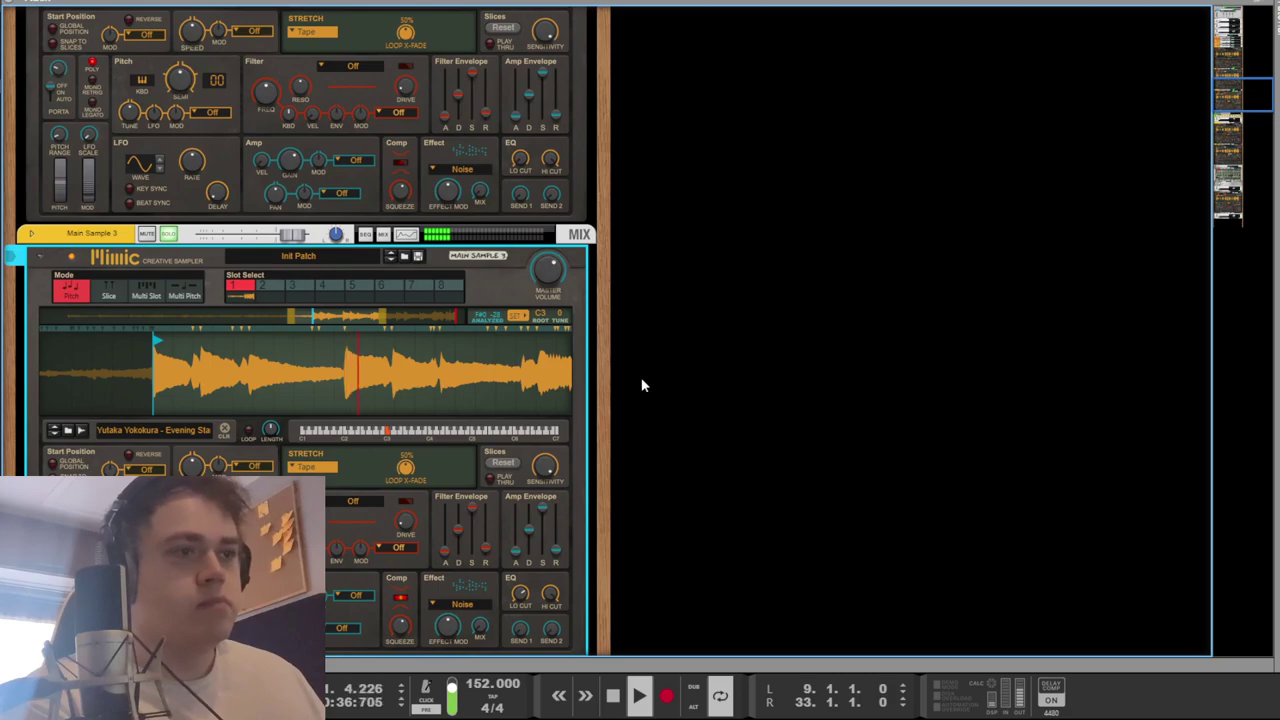
scroll(640, 380, "up", 10)
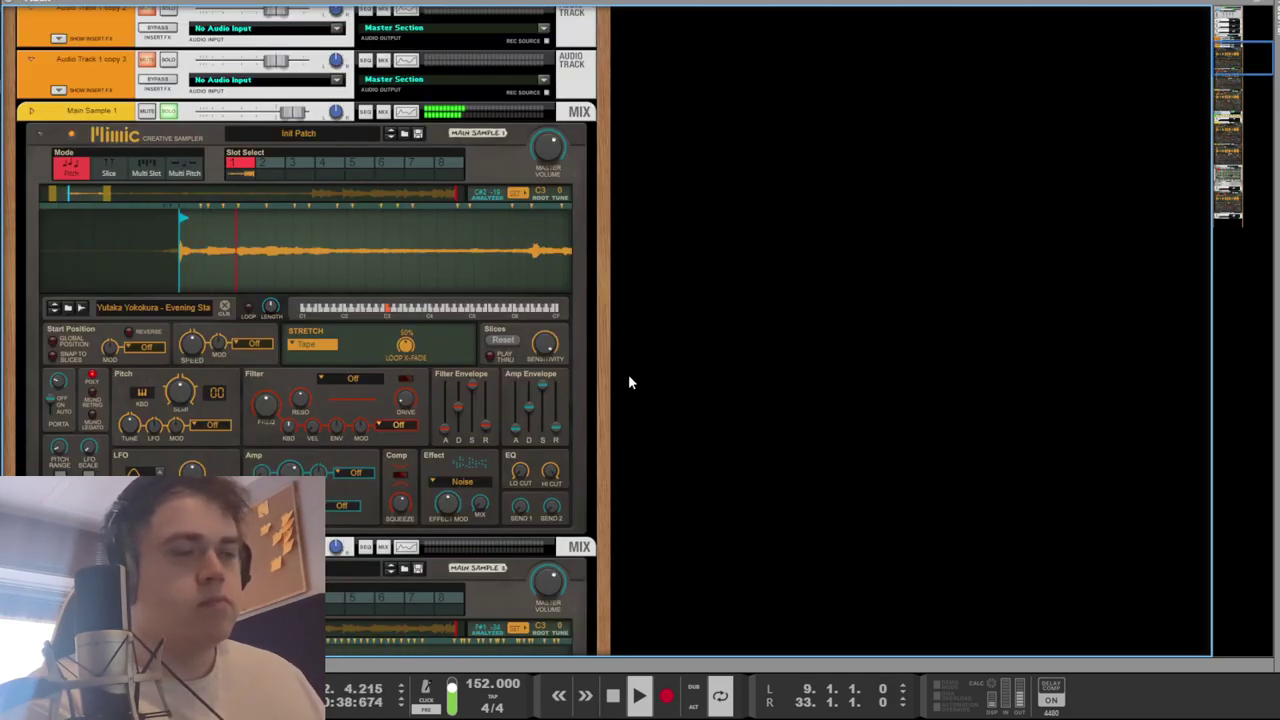
Play the arrangement with the Main Sample 1 clip at bar 9 selected, then stop.
key("space")
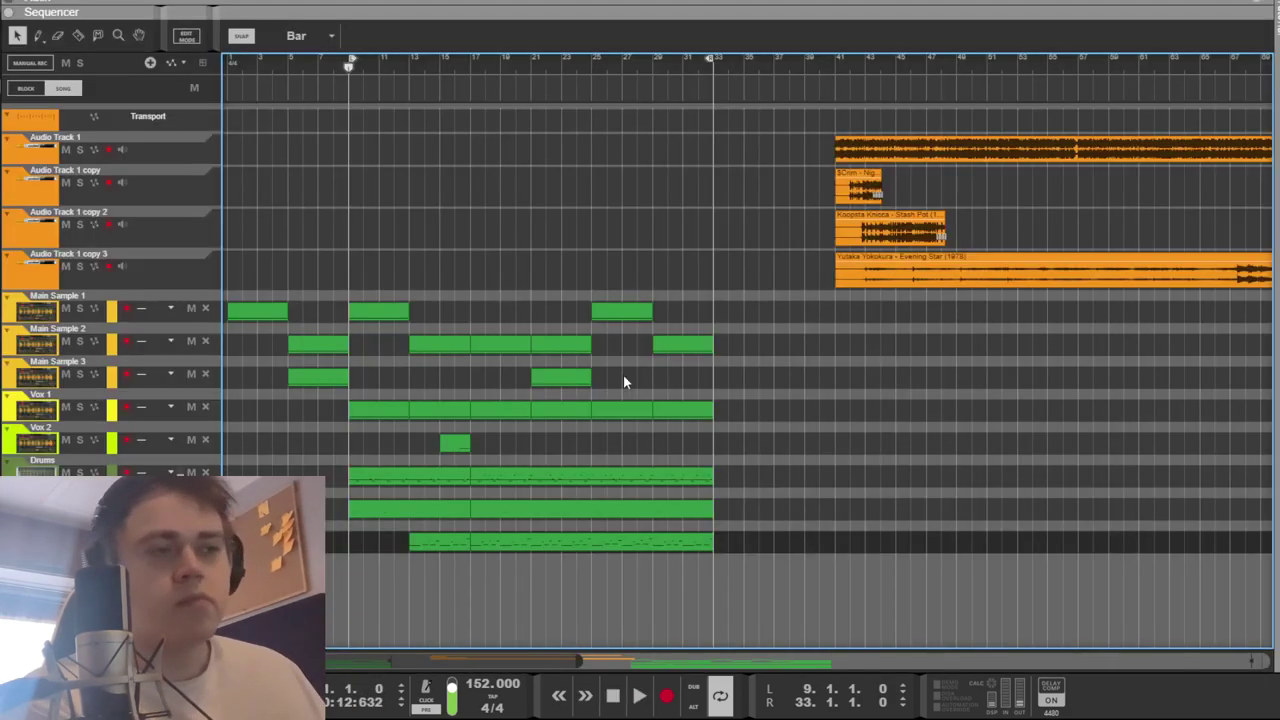
key("F7")
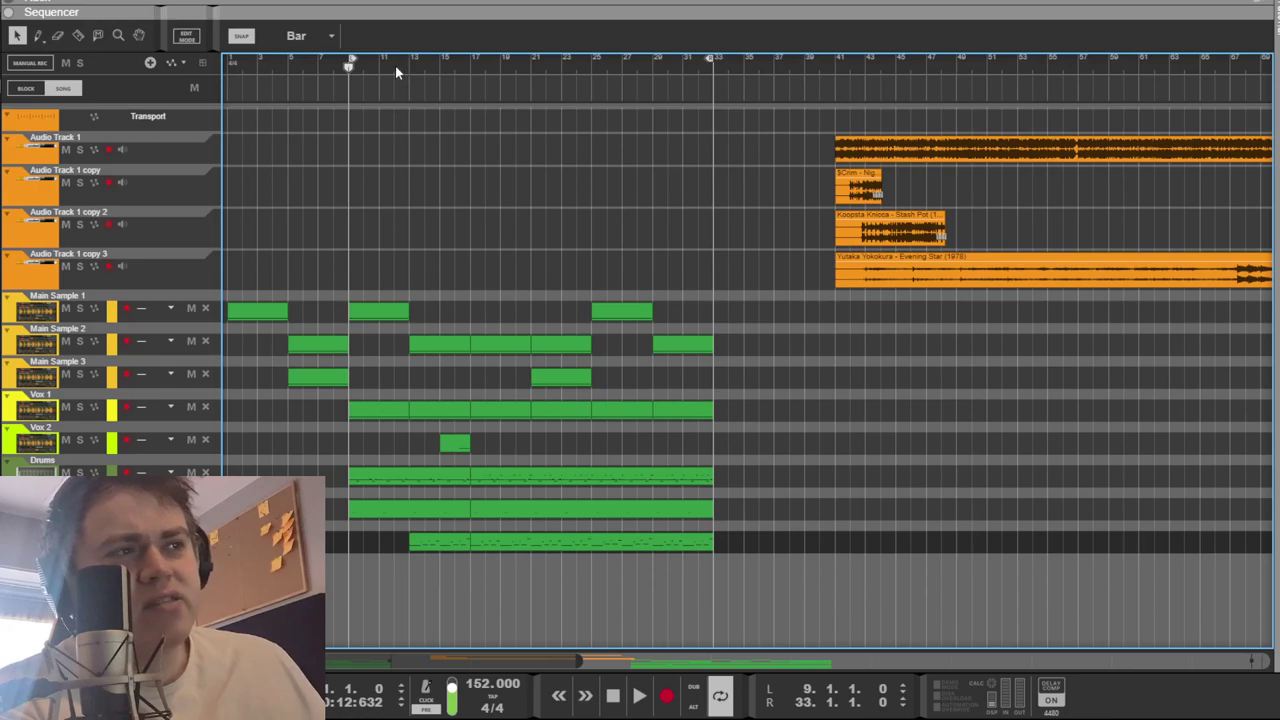
key("space")
left_click(378, 311)
key("space")
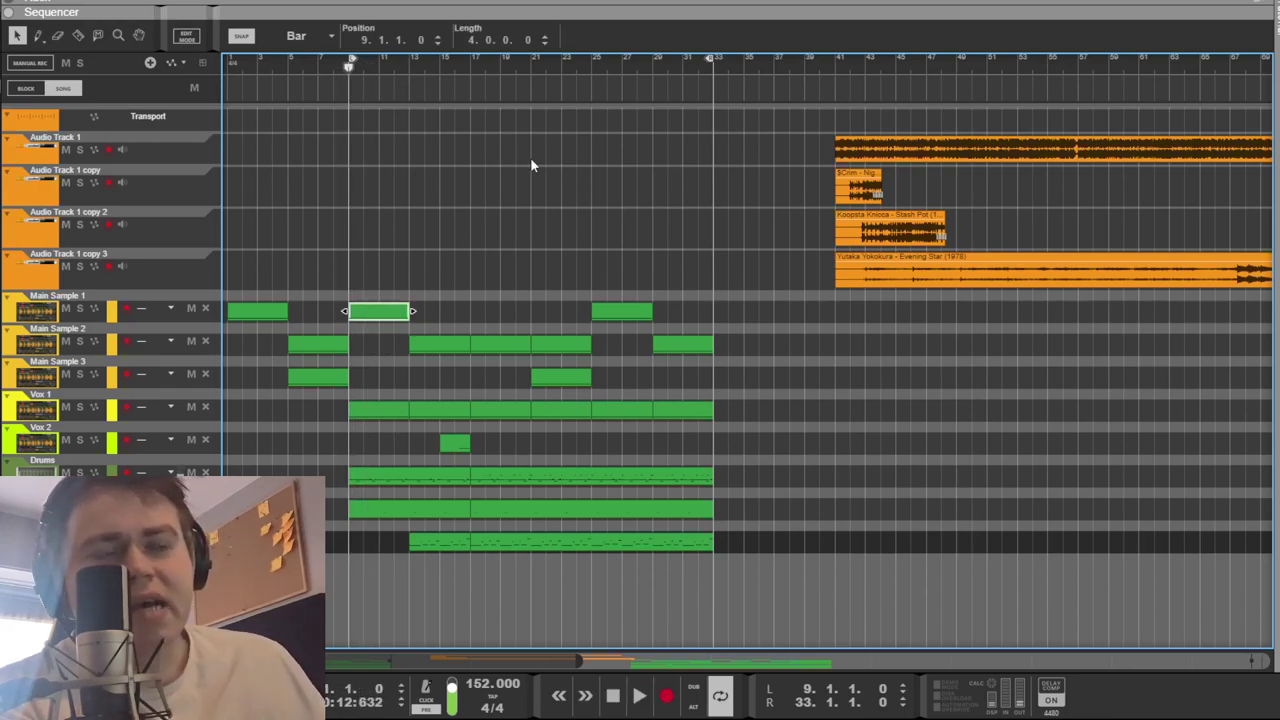
Play the beat from bar 13, then stop and deselect the clip.
left_click(411, 70)
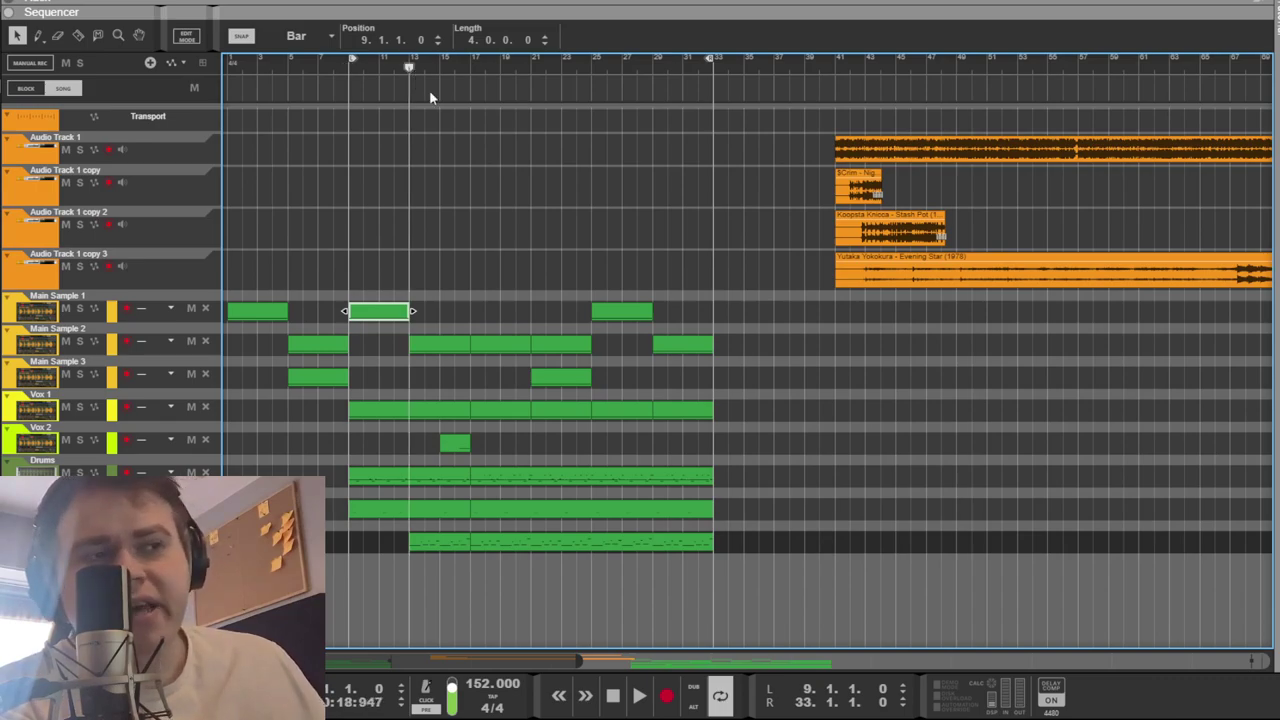
key("space")
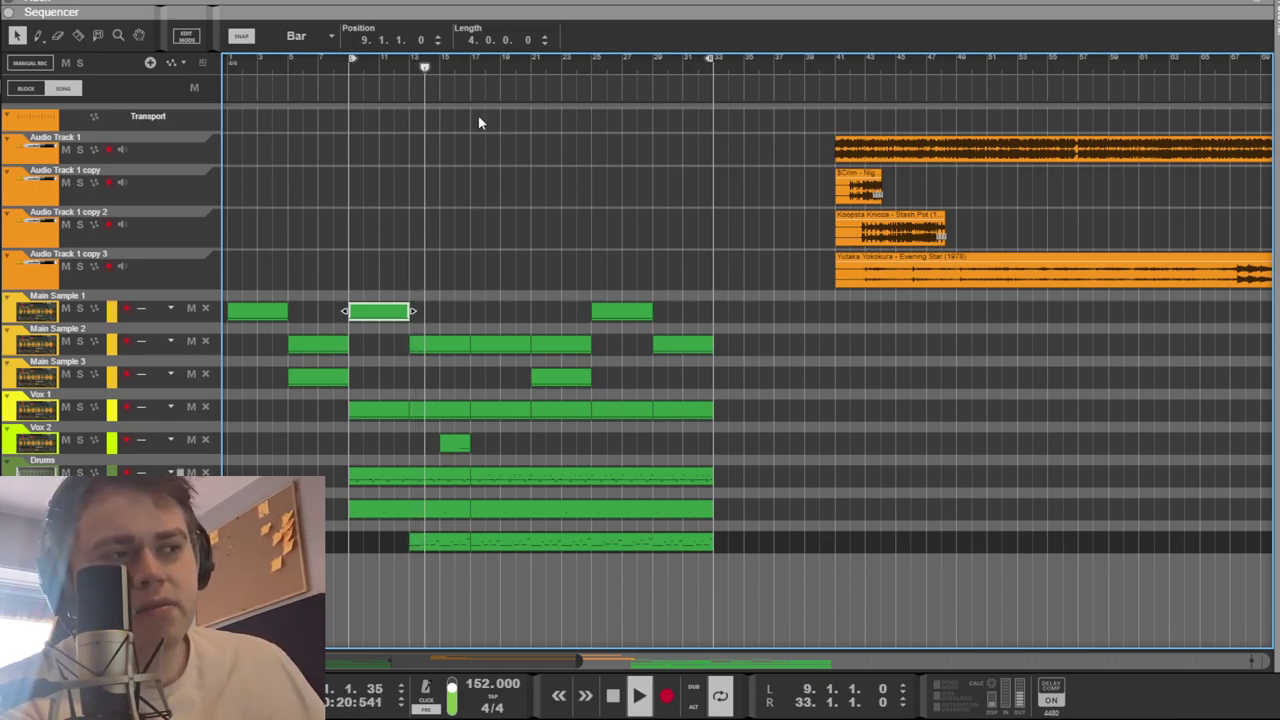
key("space")
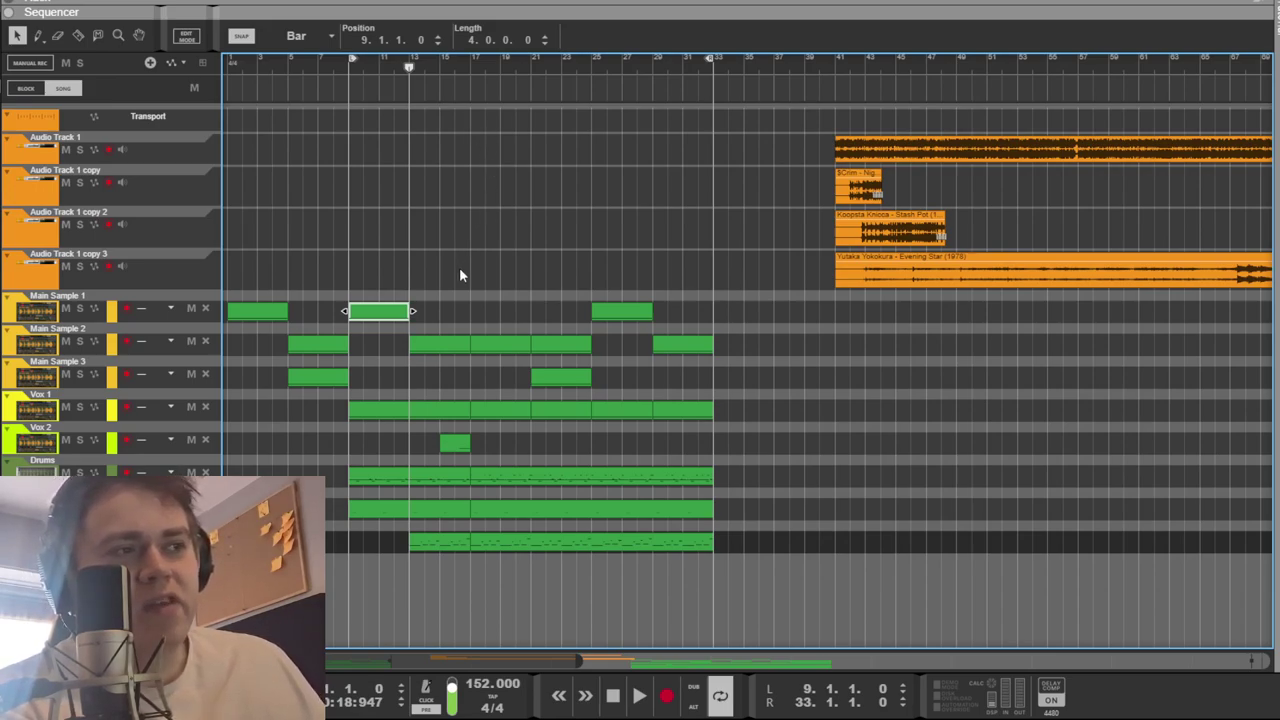
left_click(561, 207)
Play from bar 21 while watching the sampler devices, then stop.
left_click(531, 72)
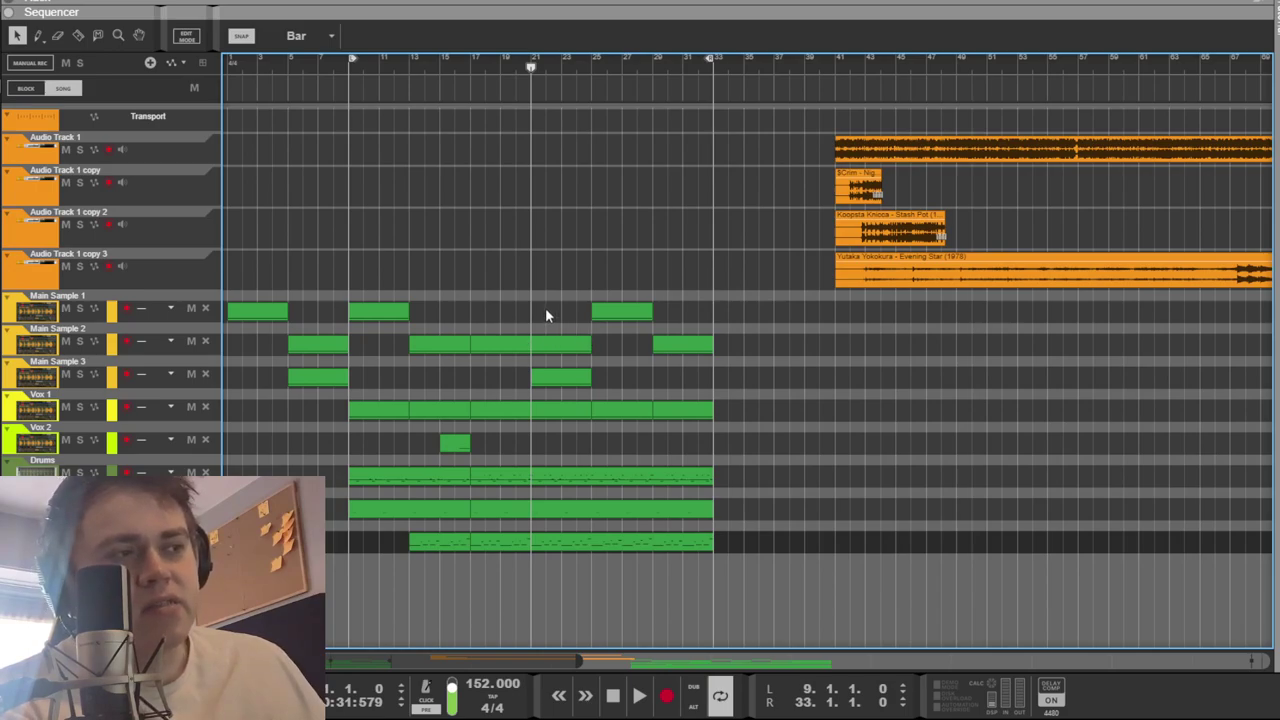
key("space")
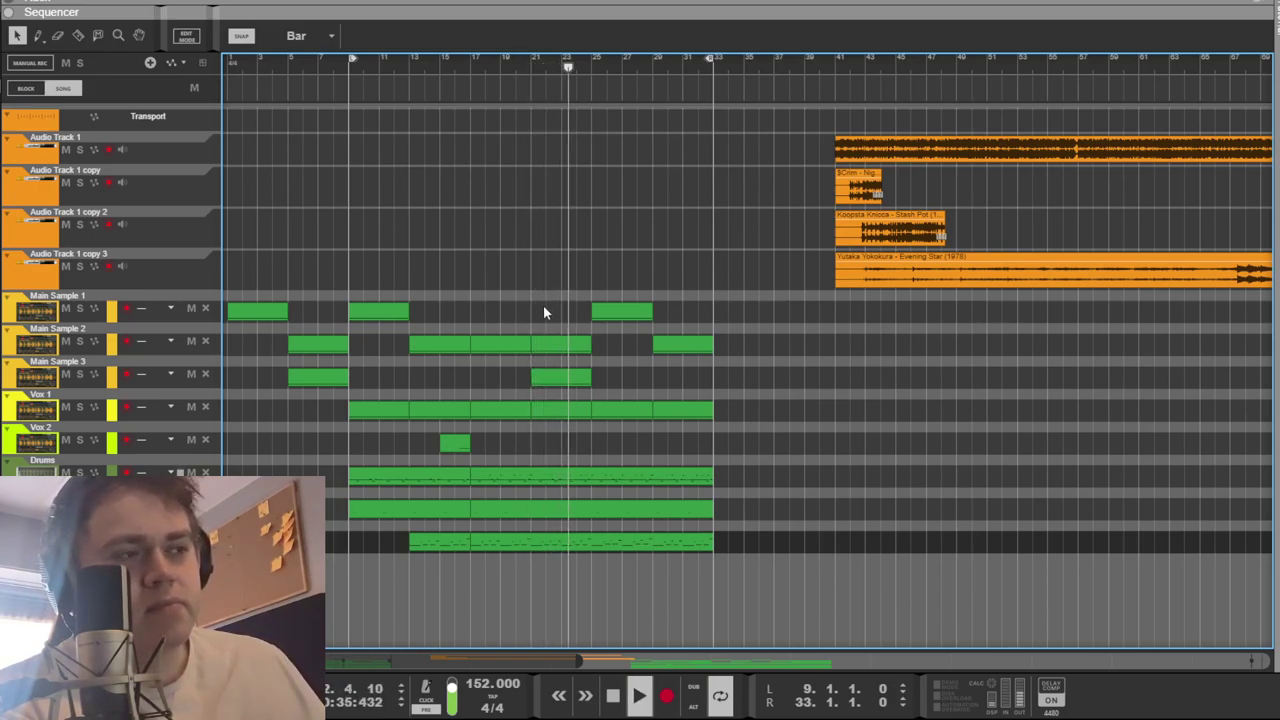
key("F6")
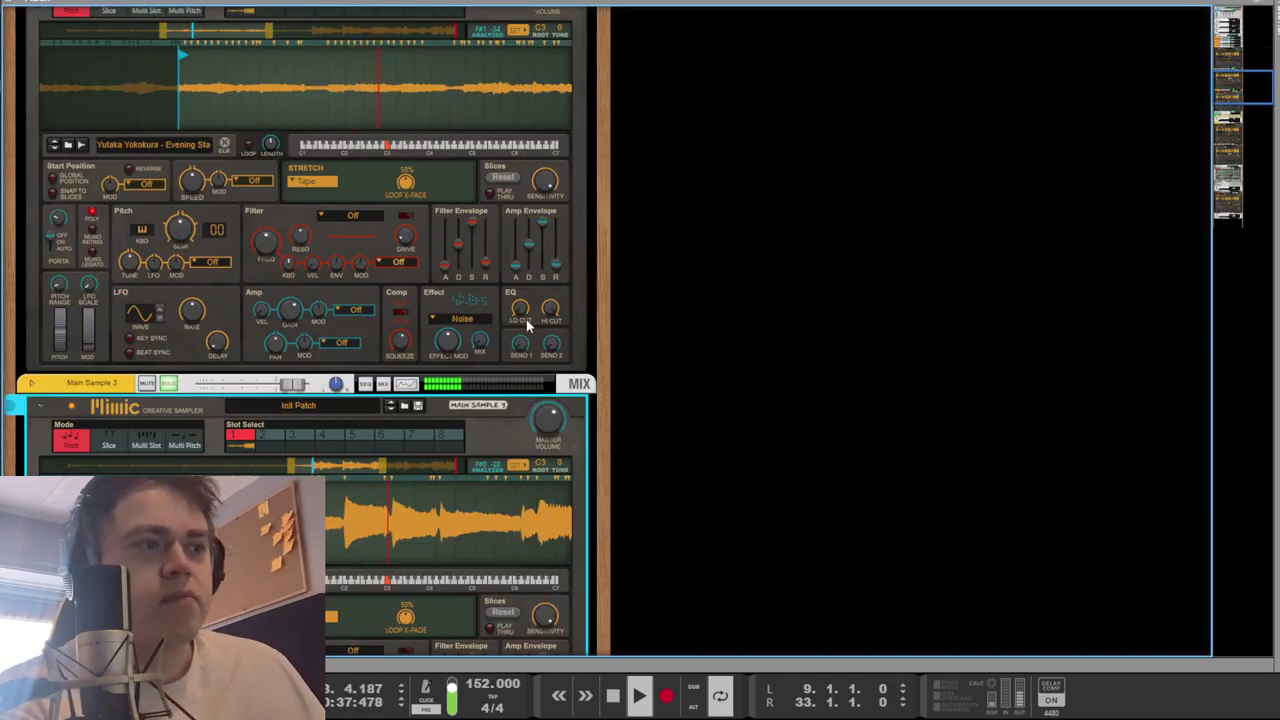
key("space")
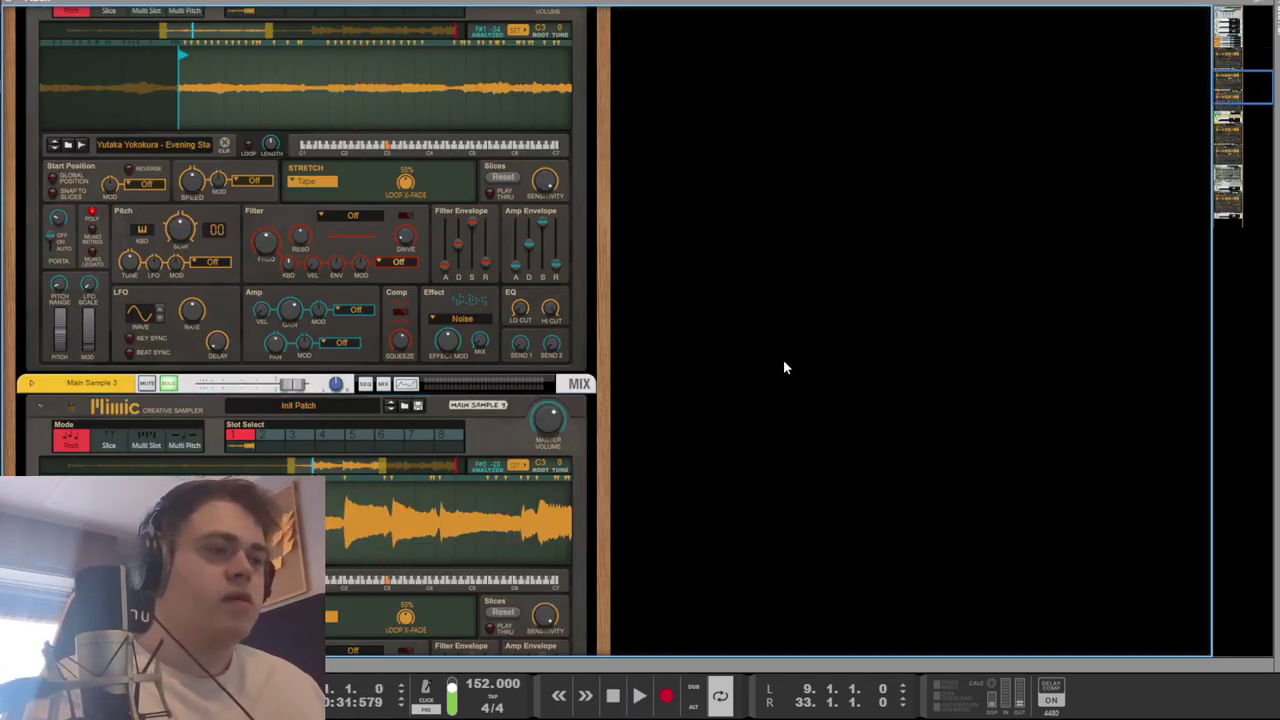
left_click(782, 360)
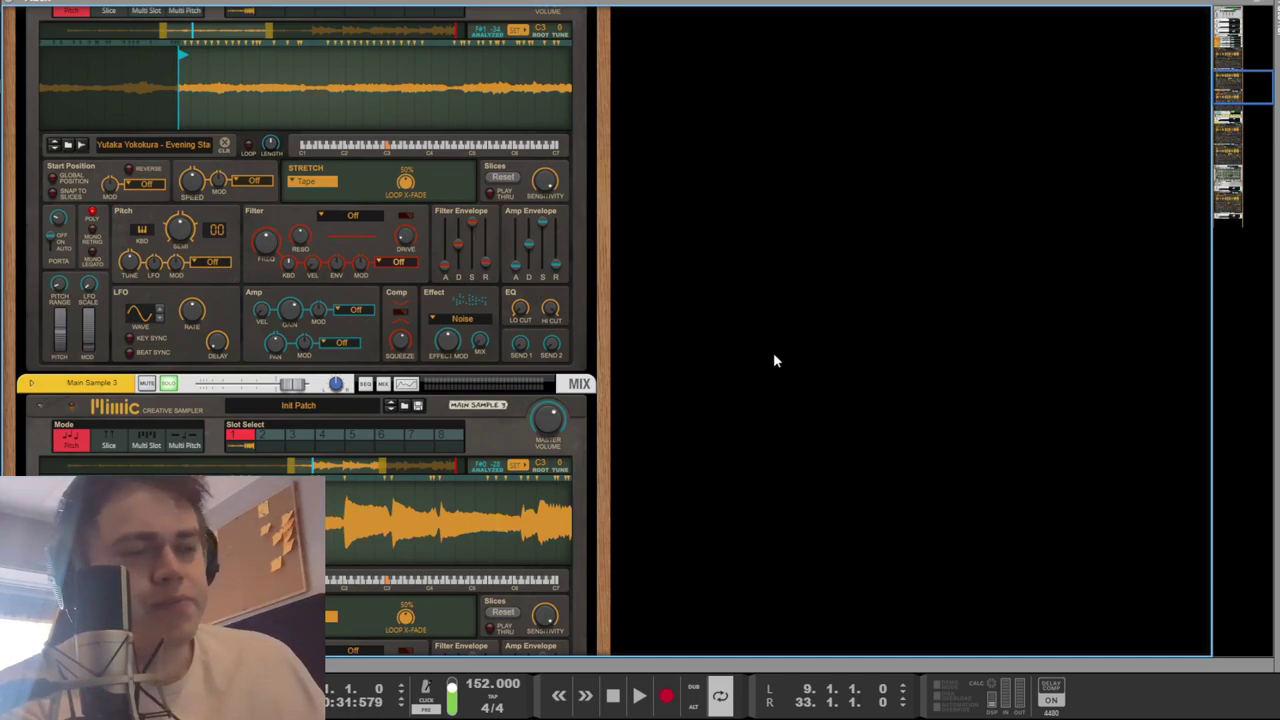
key("F7")
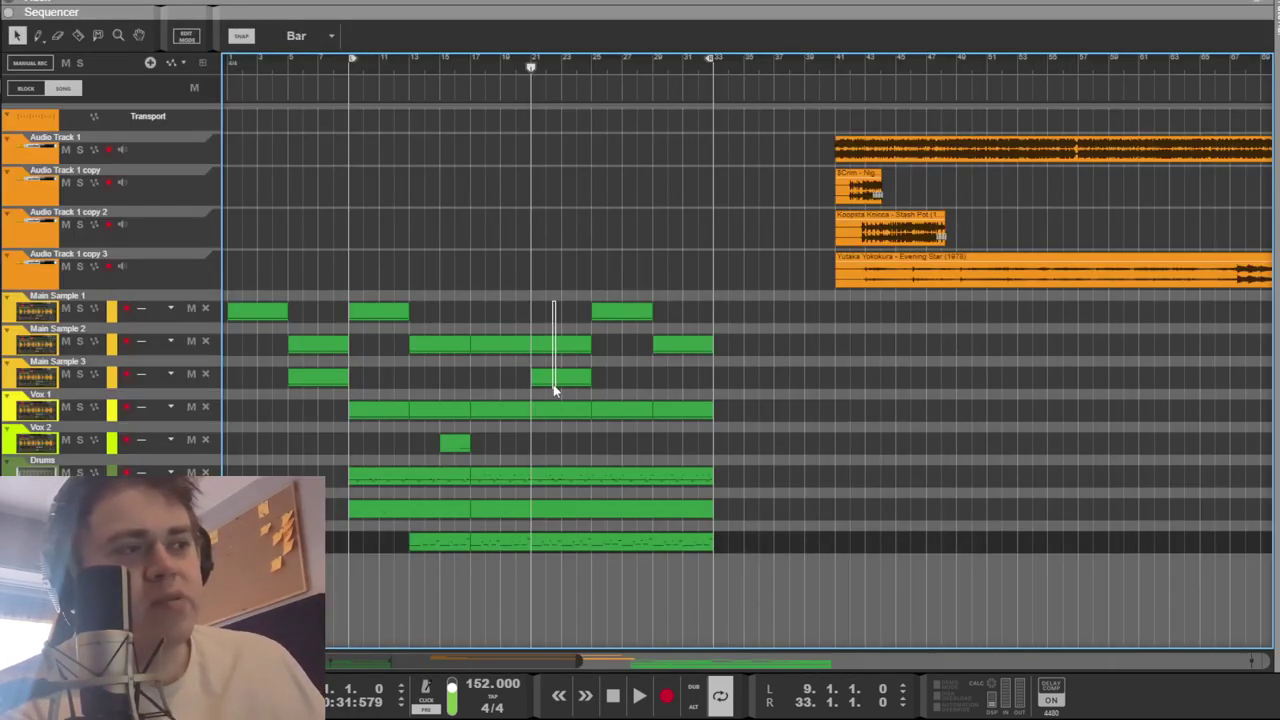
Check the Main Sample 2 and 3 clips, leaving the song position at bar 21 with the mixer open.
left_click_drag(555, 390, 580, 385)
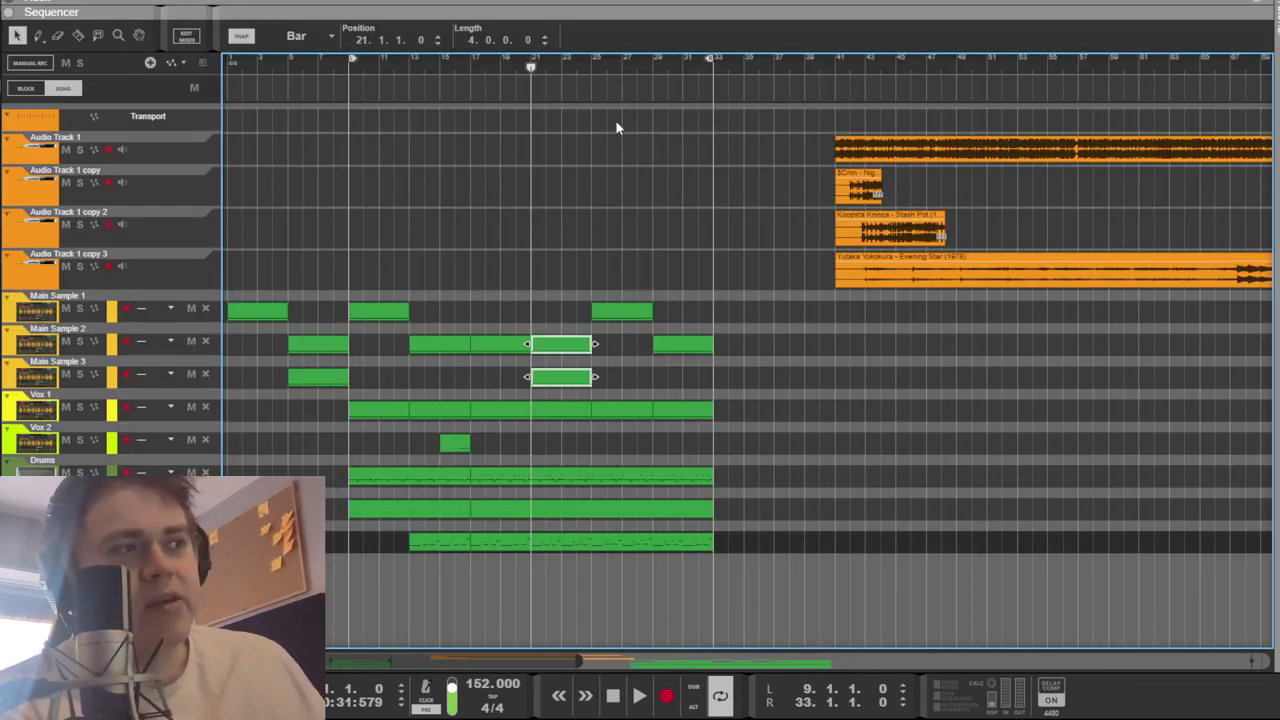
left_click(593, 66)
left_click_drag(620, 245, 578, 255)
left_click(532, 66)
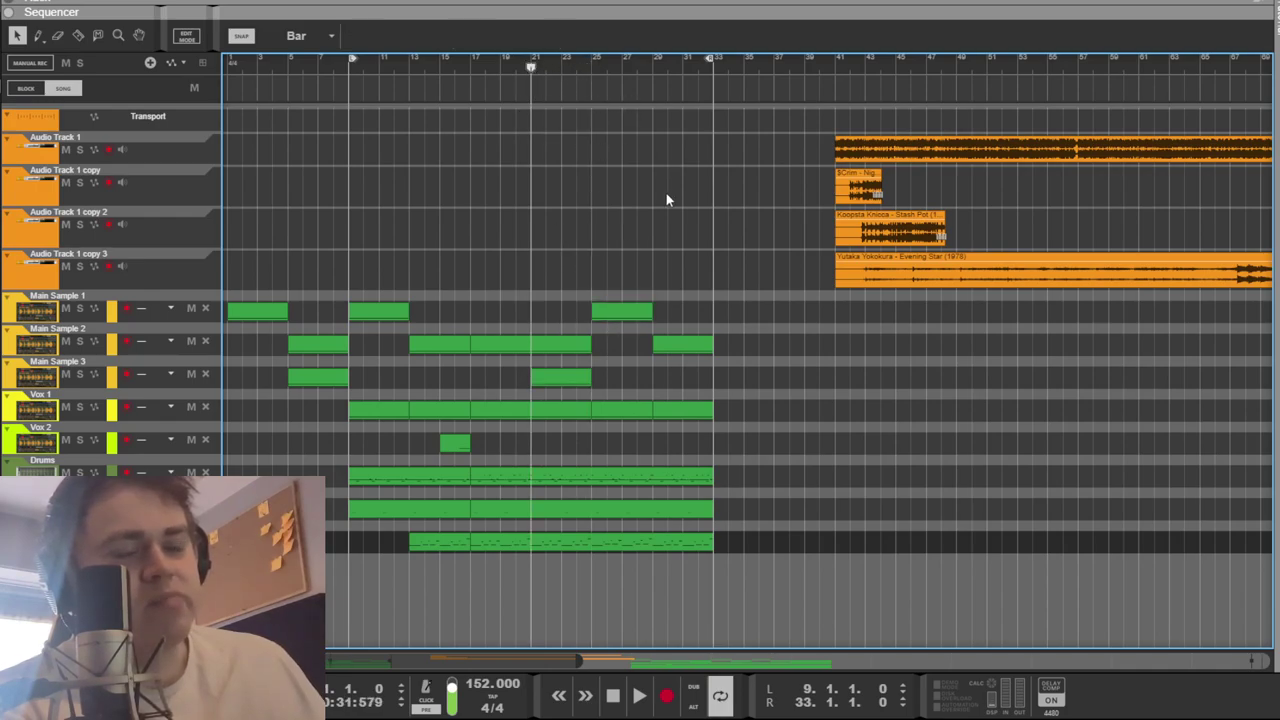
key("F5")
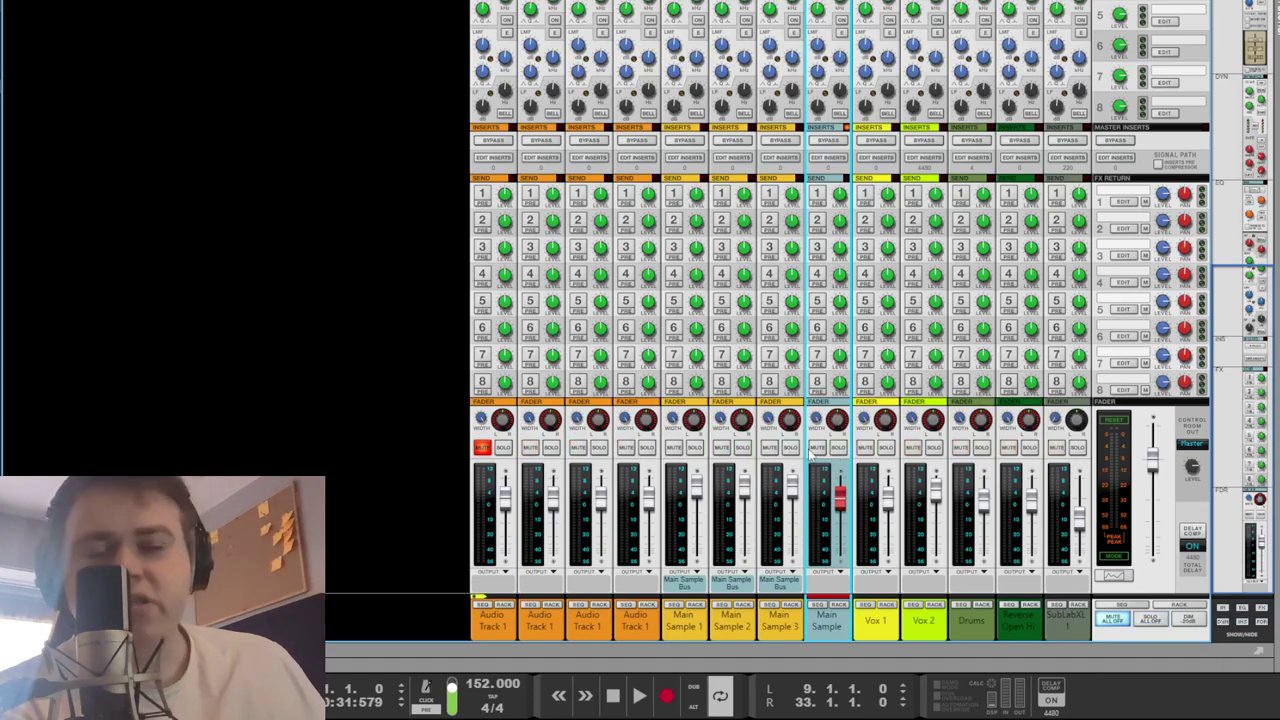
Start playback and scroll the rack to Main Sample 1's Mimic holding the Evening Star sample.
key("space")
key("F7")
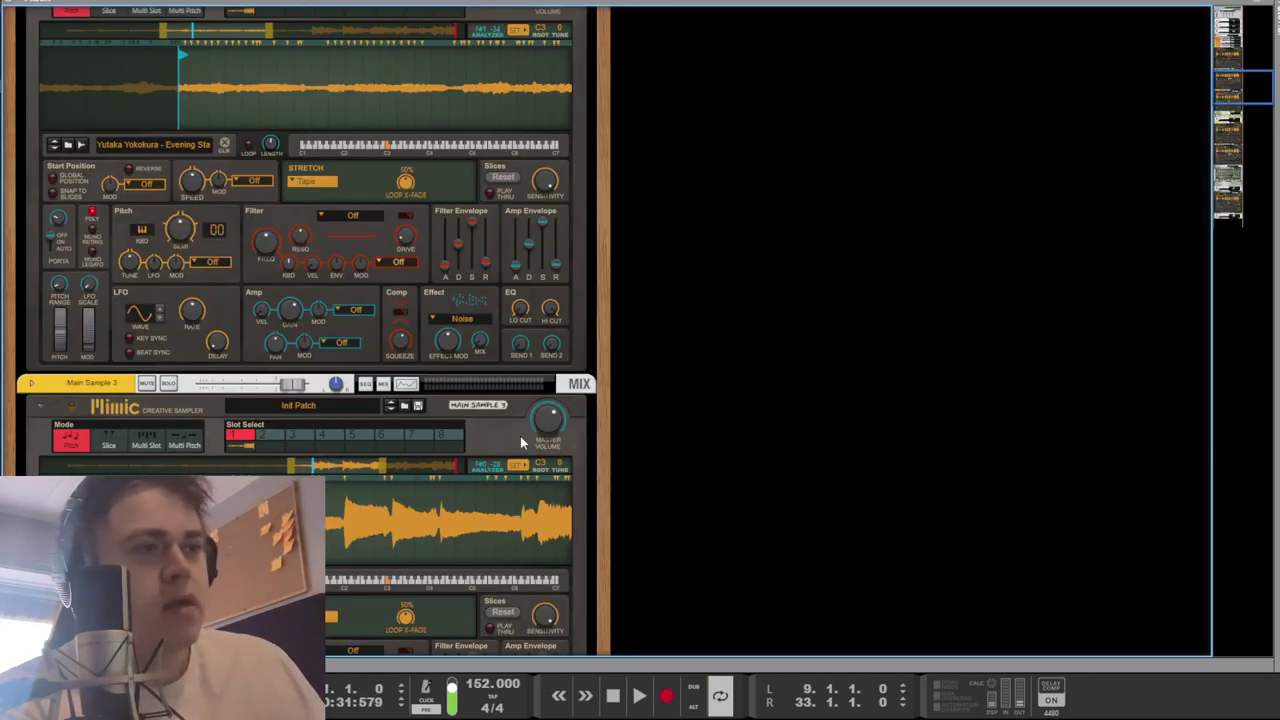
scroll(520, 436, "up", 6)
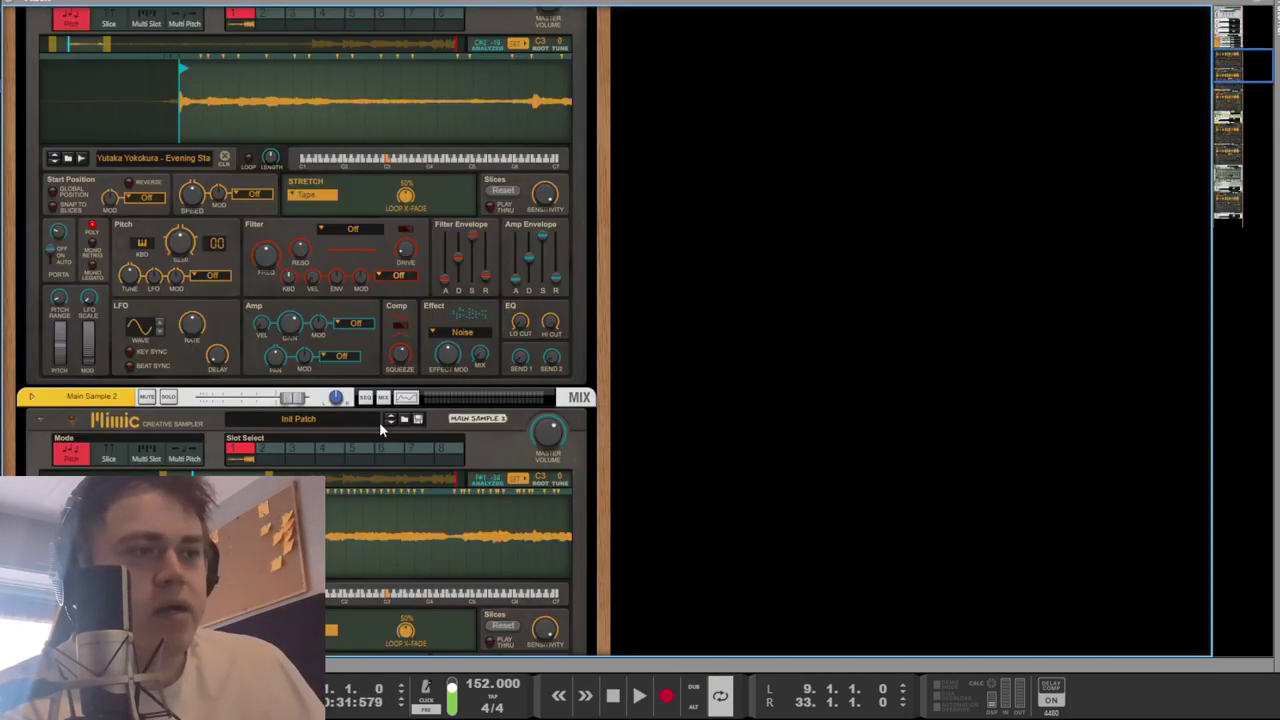
scroll(275, 327, "down", 5)
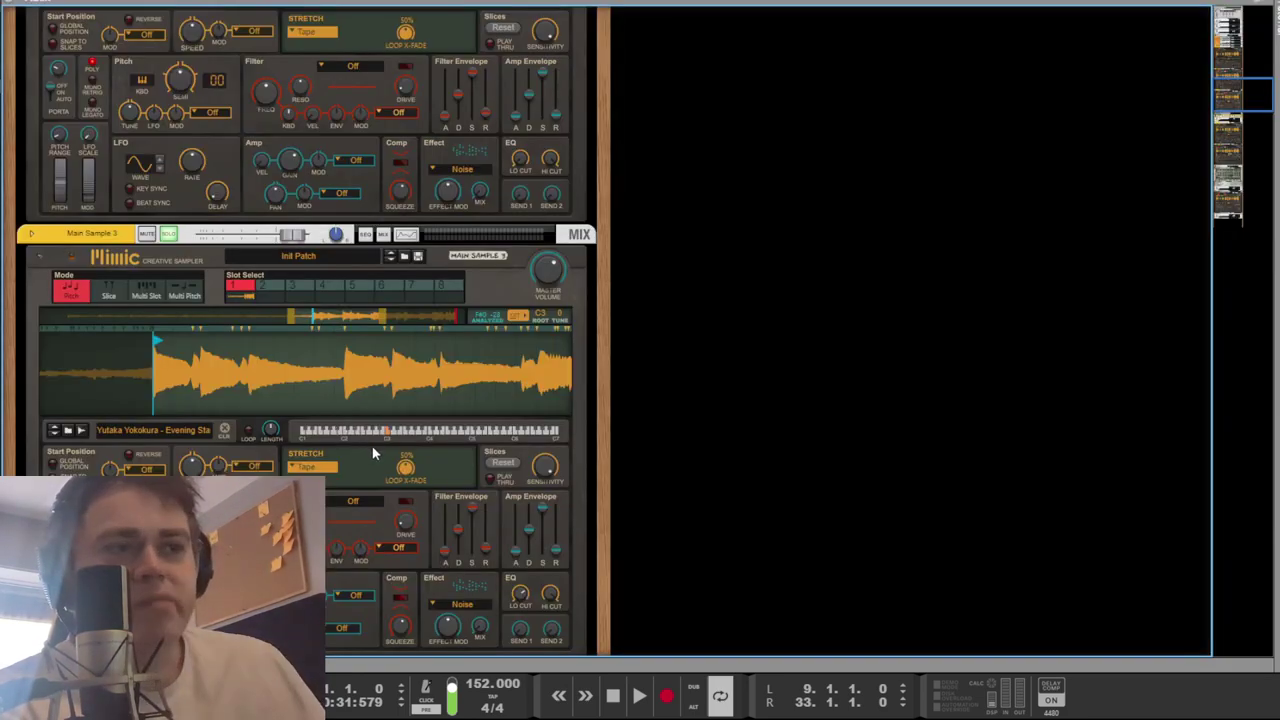
scroll(372, 453, "up", 3)
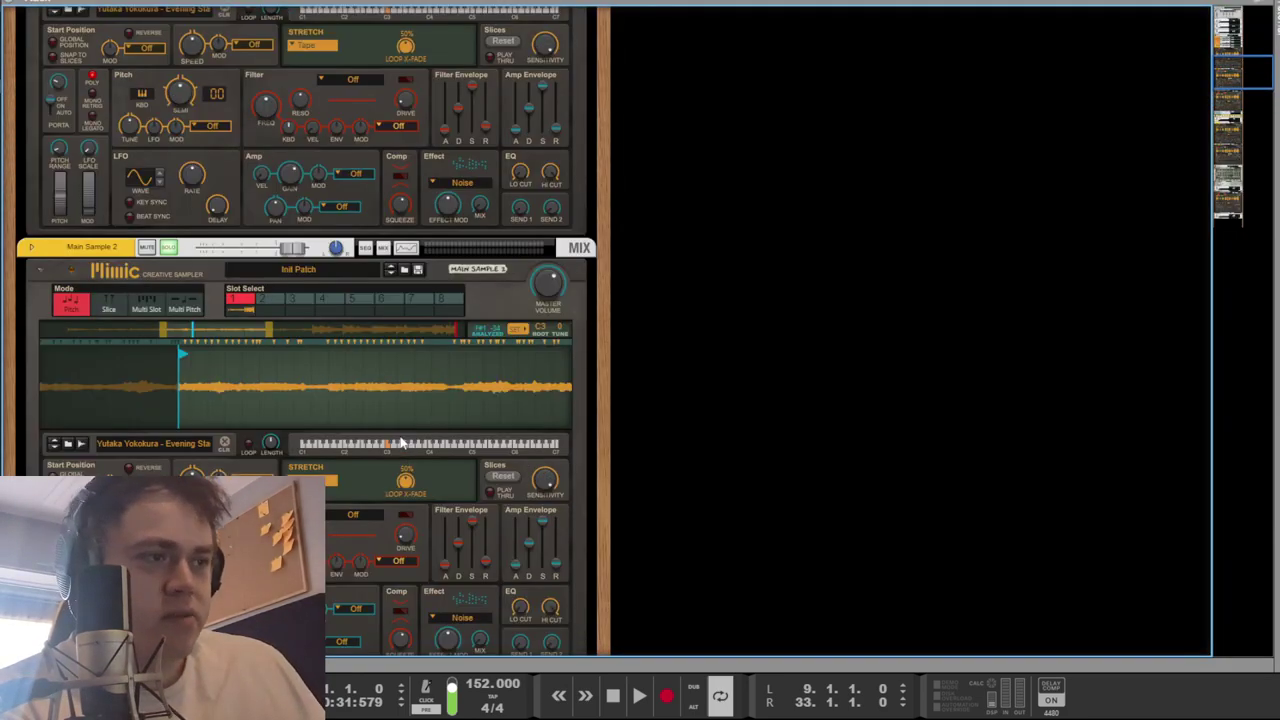
scroll(400, 443, "up", 5)
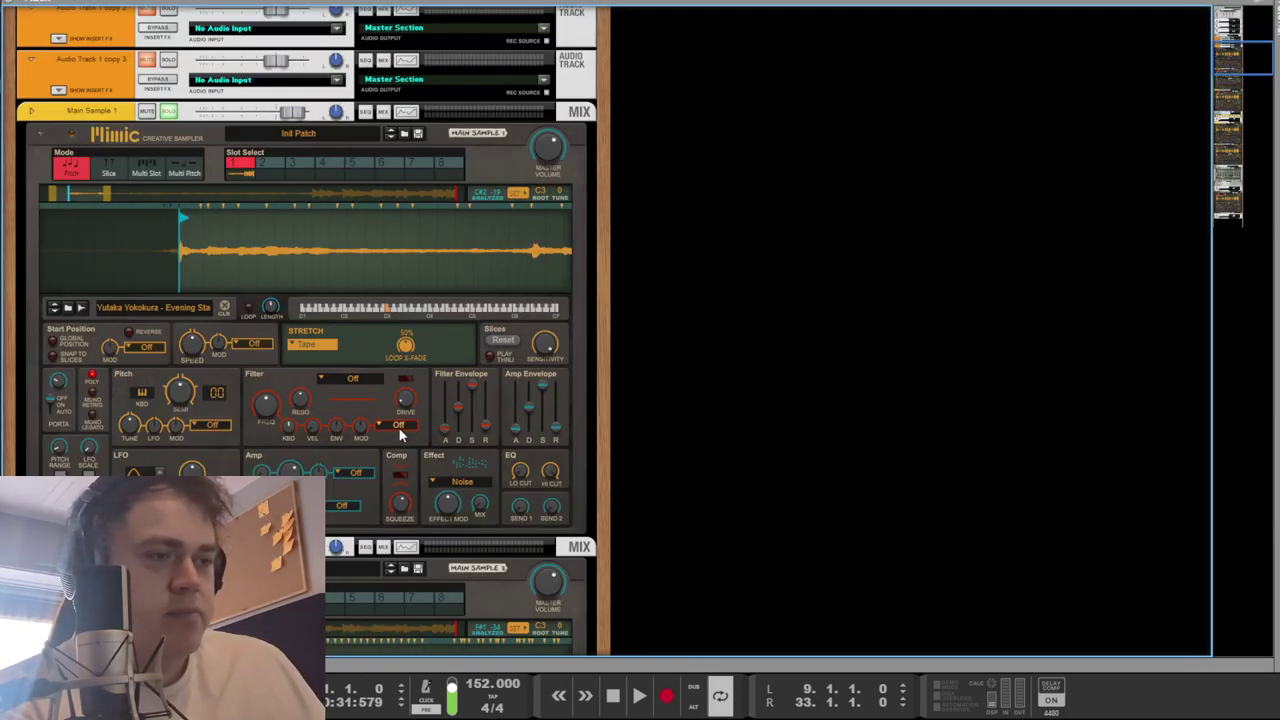
Zoom Main Sample 1's Mimic waveform out to show the whole Evening Star sample.
left_click(334, 267)
scroll(334, 267, "down", 4)
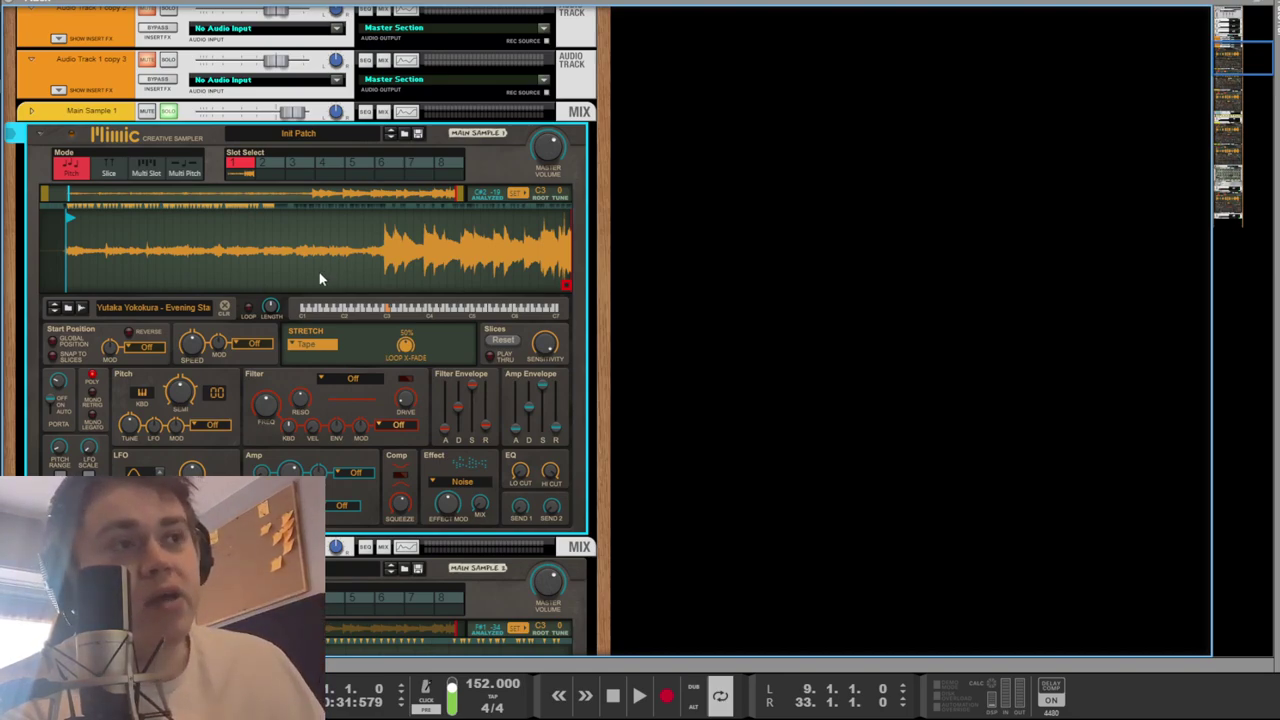
scroll(319, 272, "up", 5)
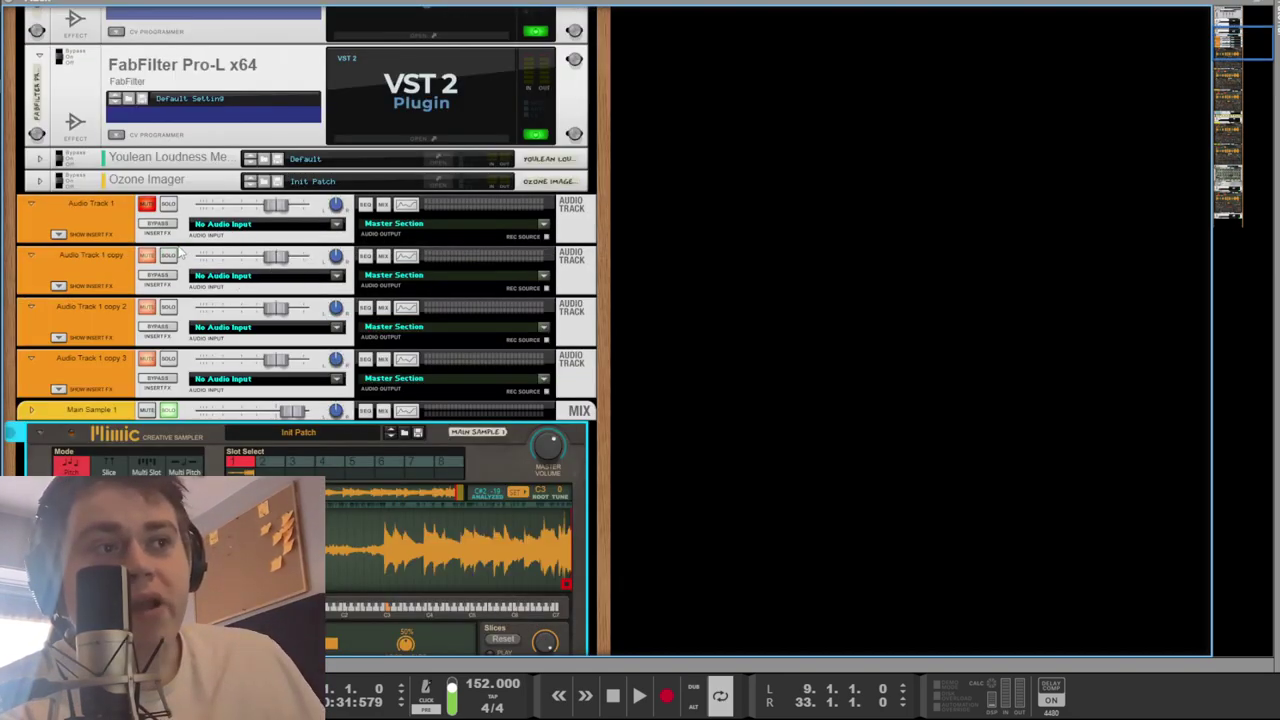
left_click(107, 258)
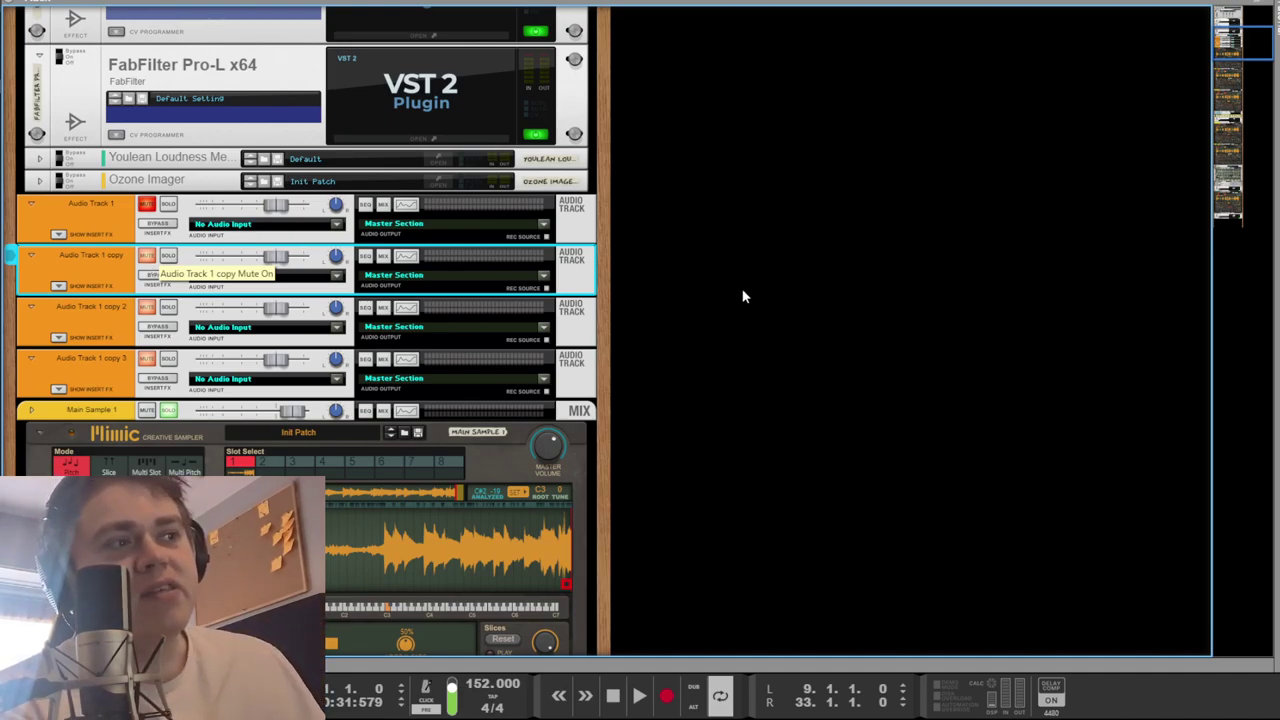
left_click(790, 323)
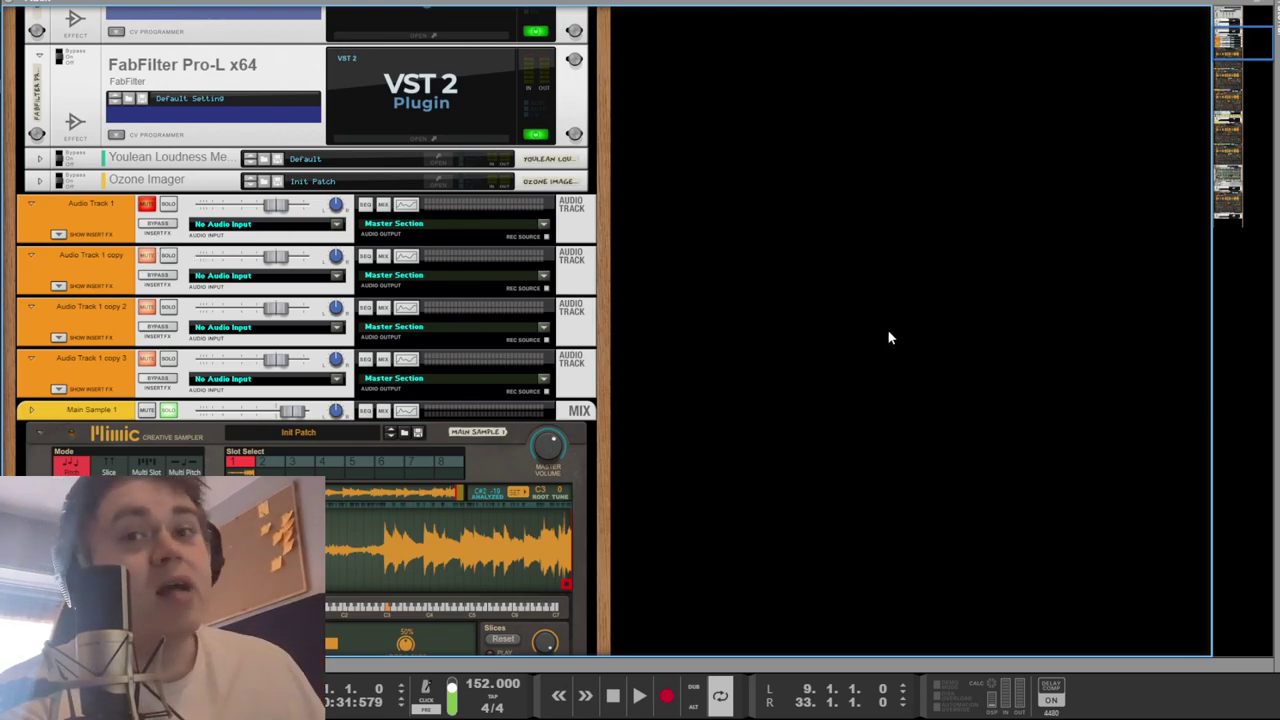
scroll(760, 360, "down", 3)
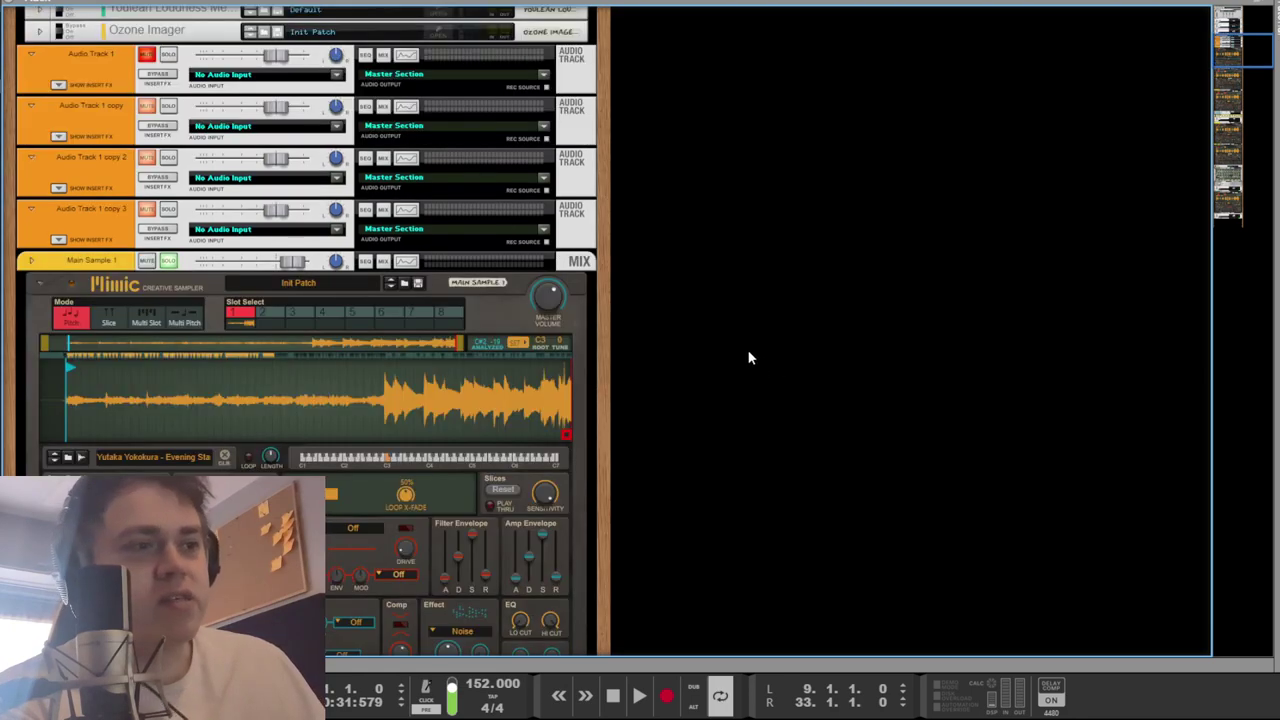
scroll(720, 372, "down", 3)
key("space")
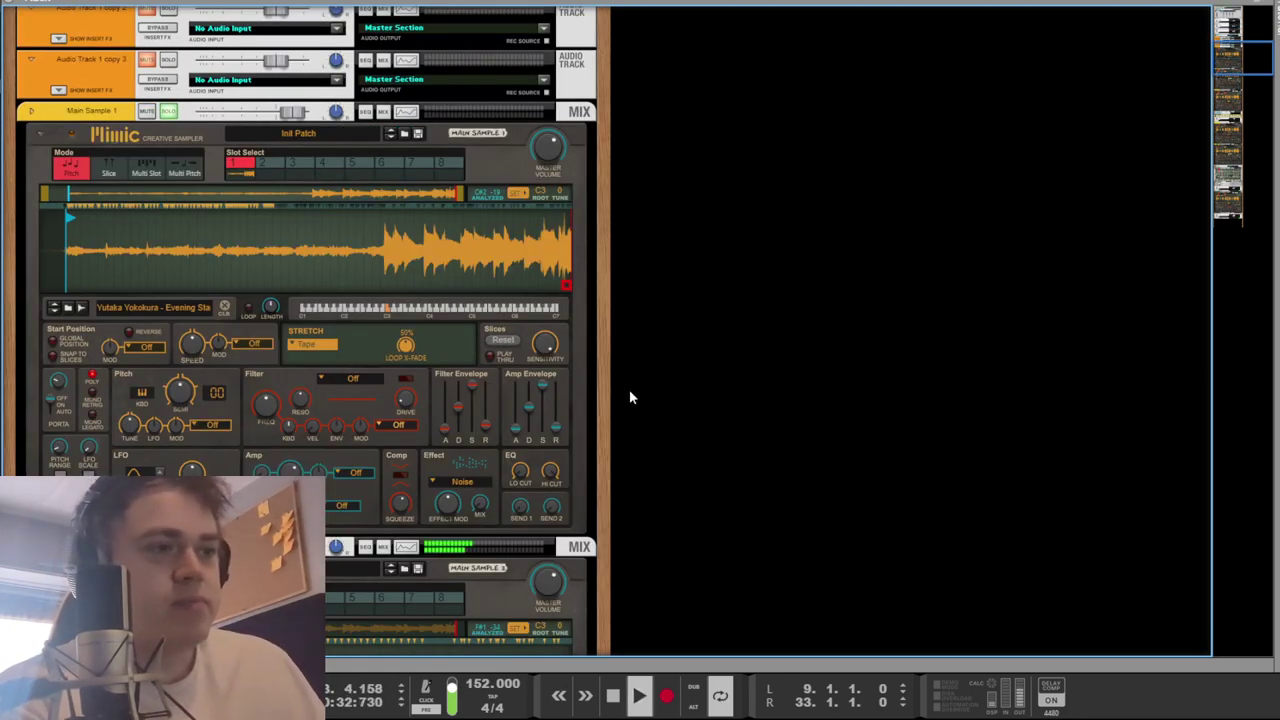
key("F7")
key("space")
left_click(349, 80)
key("space")
key("F7")
key("space")
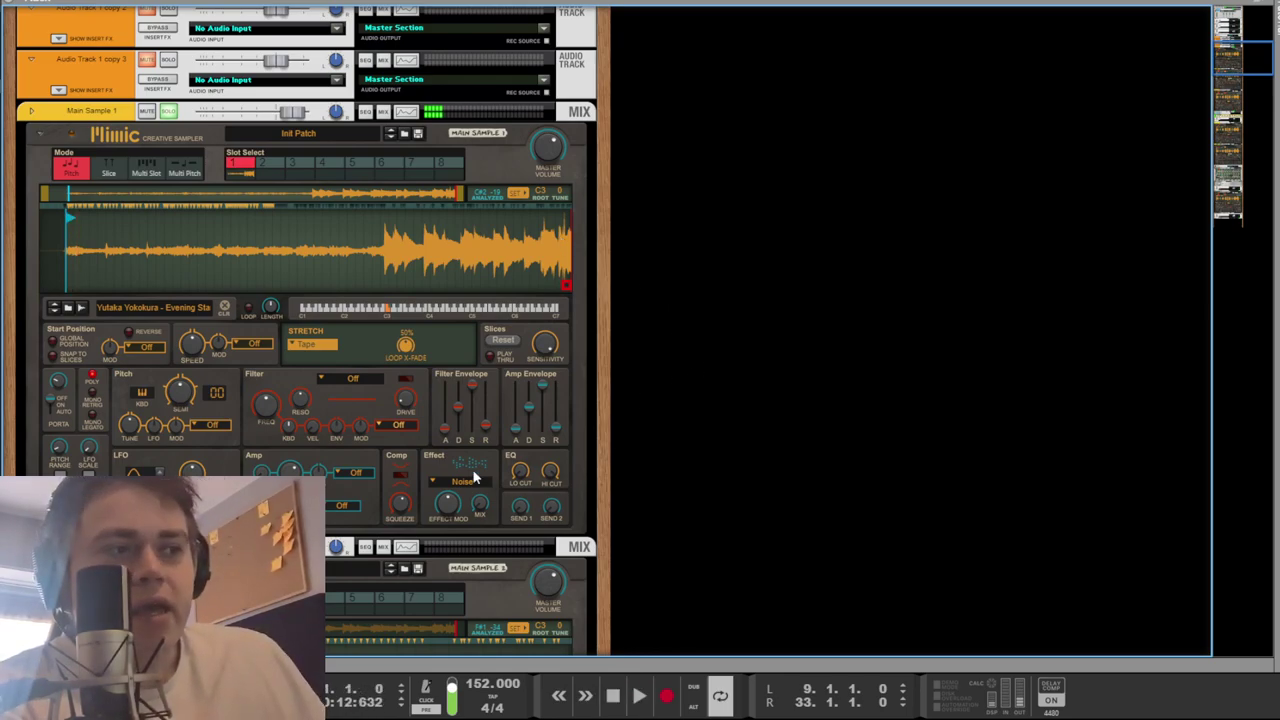
scroll(432, 476, "down", 3)
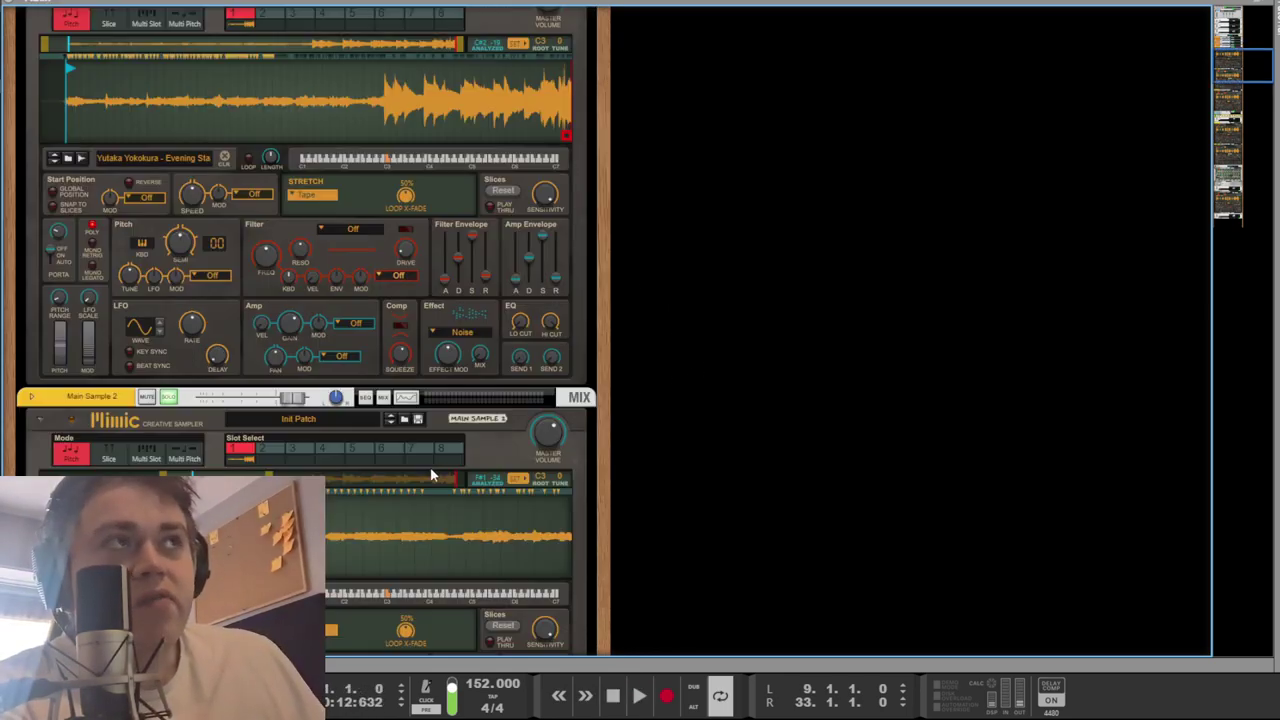
left_click(385, 331)
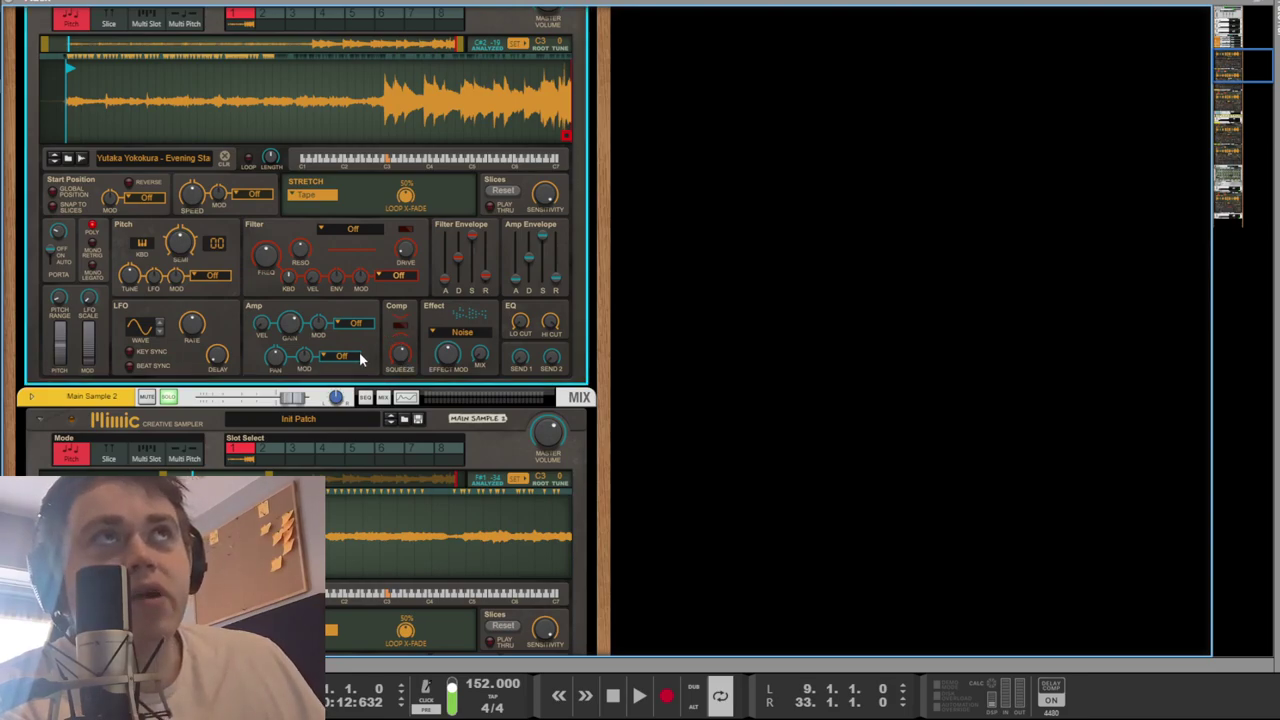
scroll(362, 361, "up", 3)
left_click(690, 348)
scroll(605, 366, "down", 1)
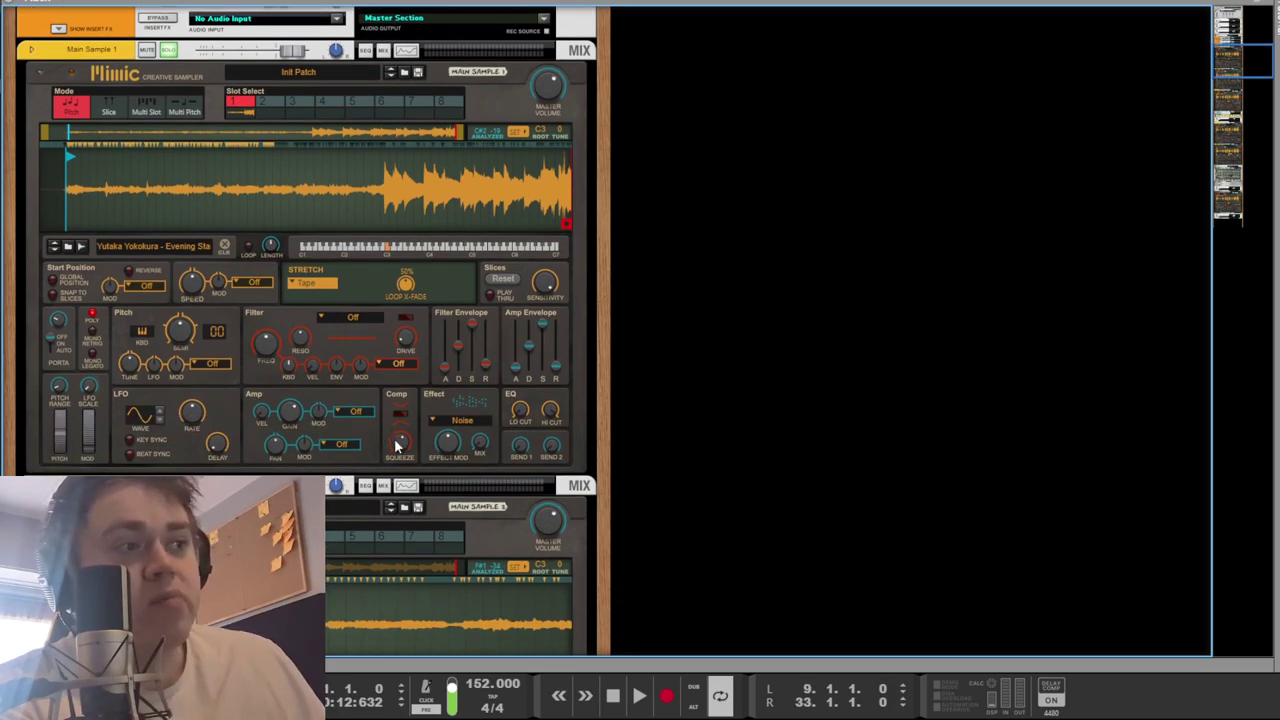
left_click(378, 444)
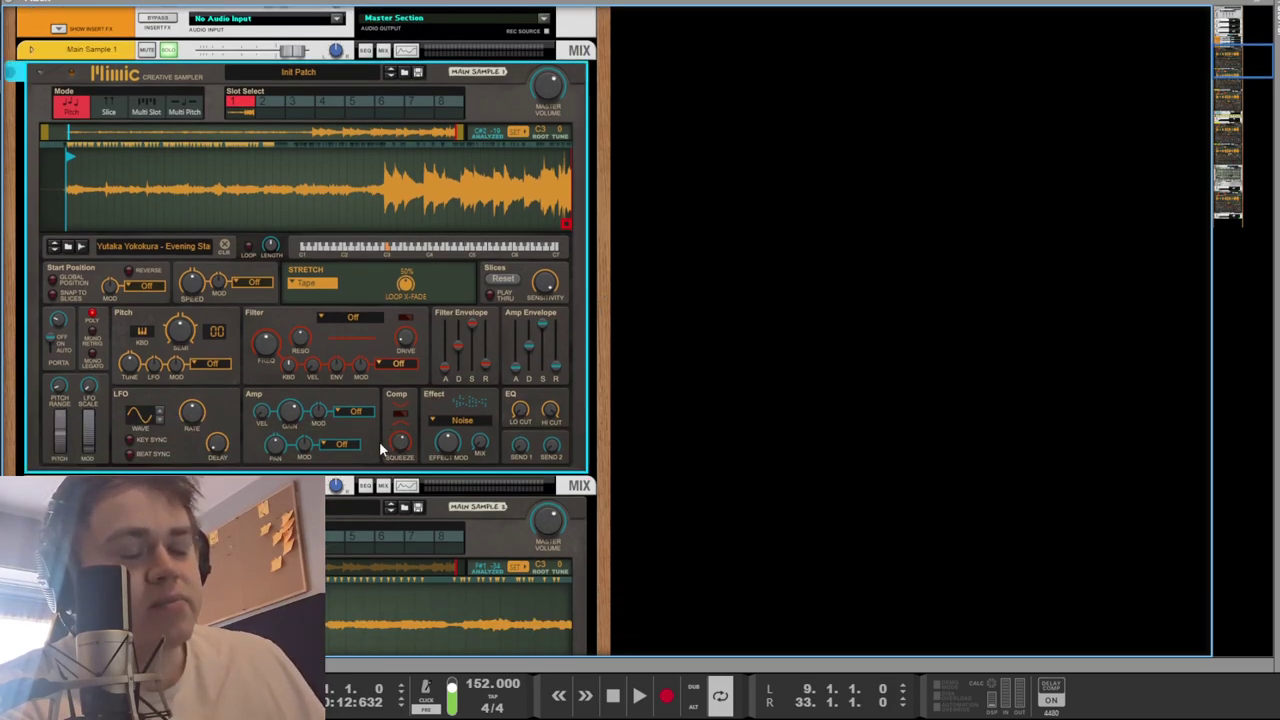
left_click(732, 414)
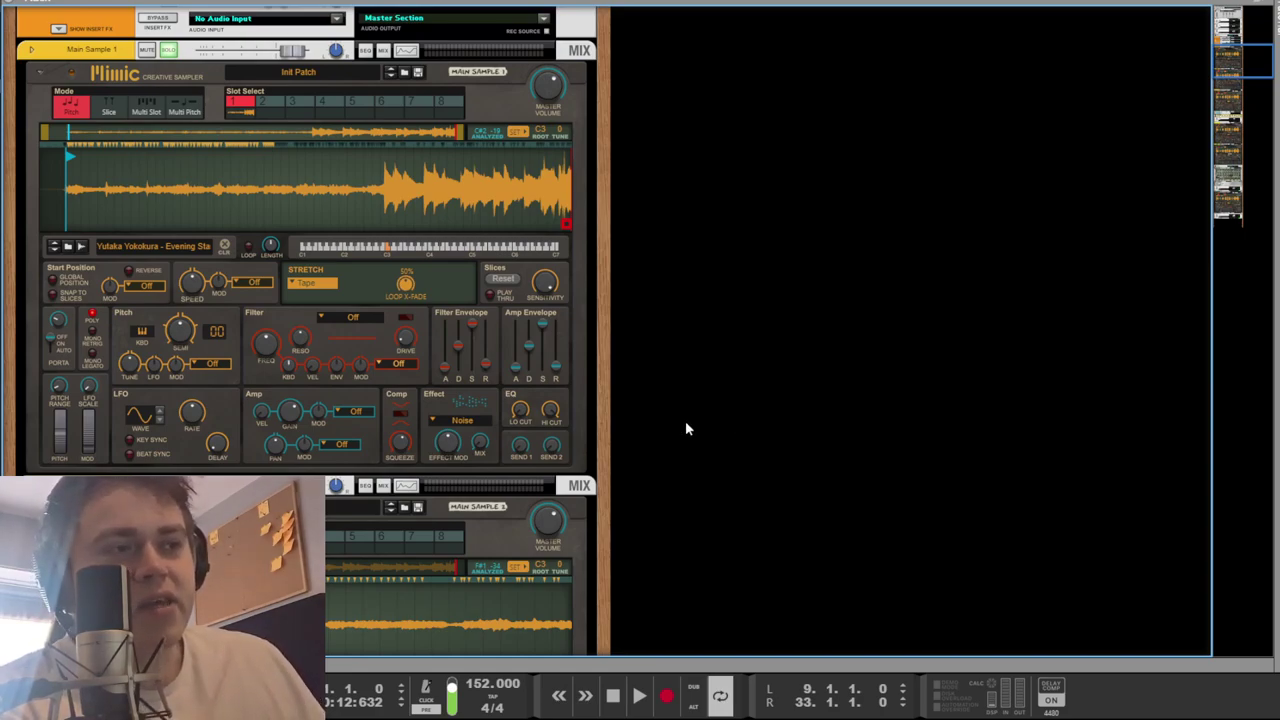
left_click(363, 384)
mouse_move(403, 455)
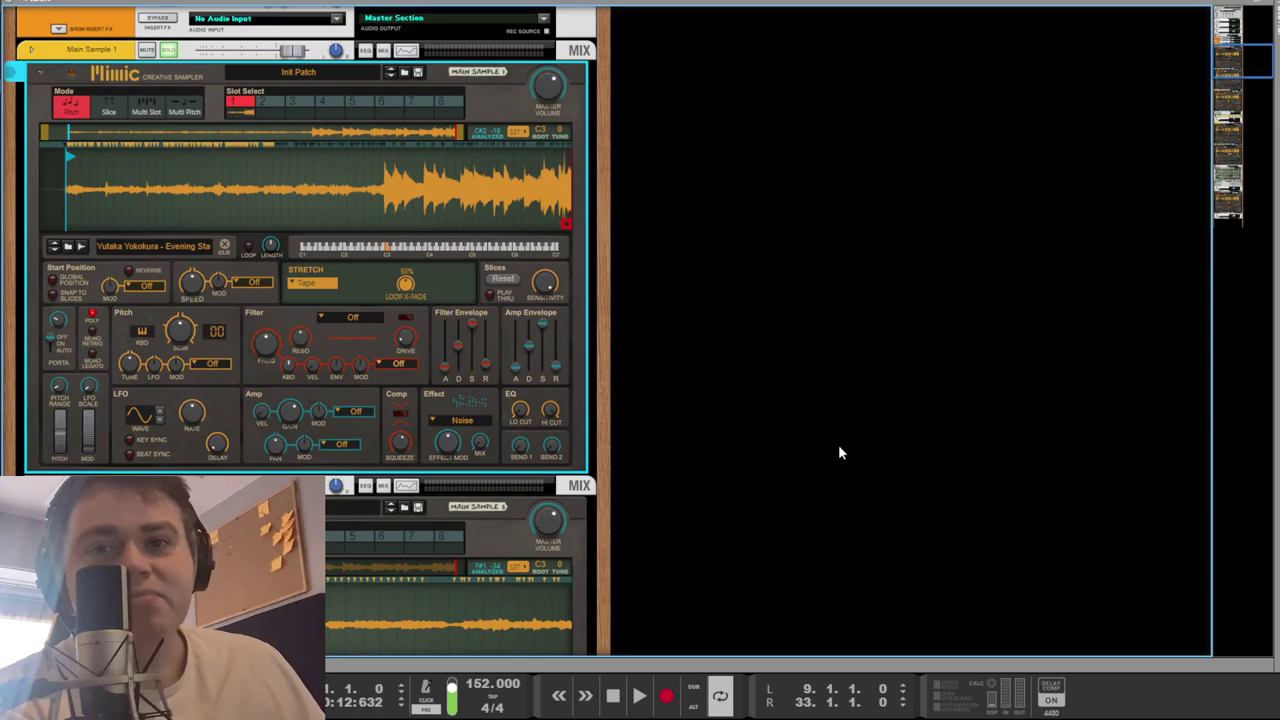
key("space")
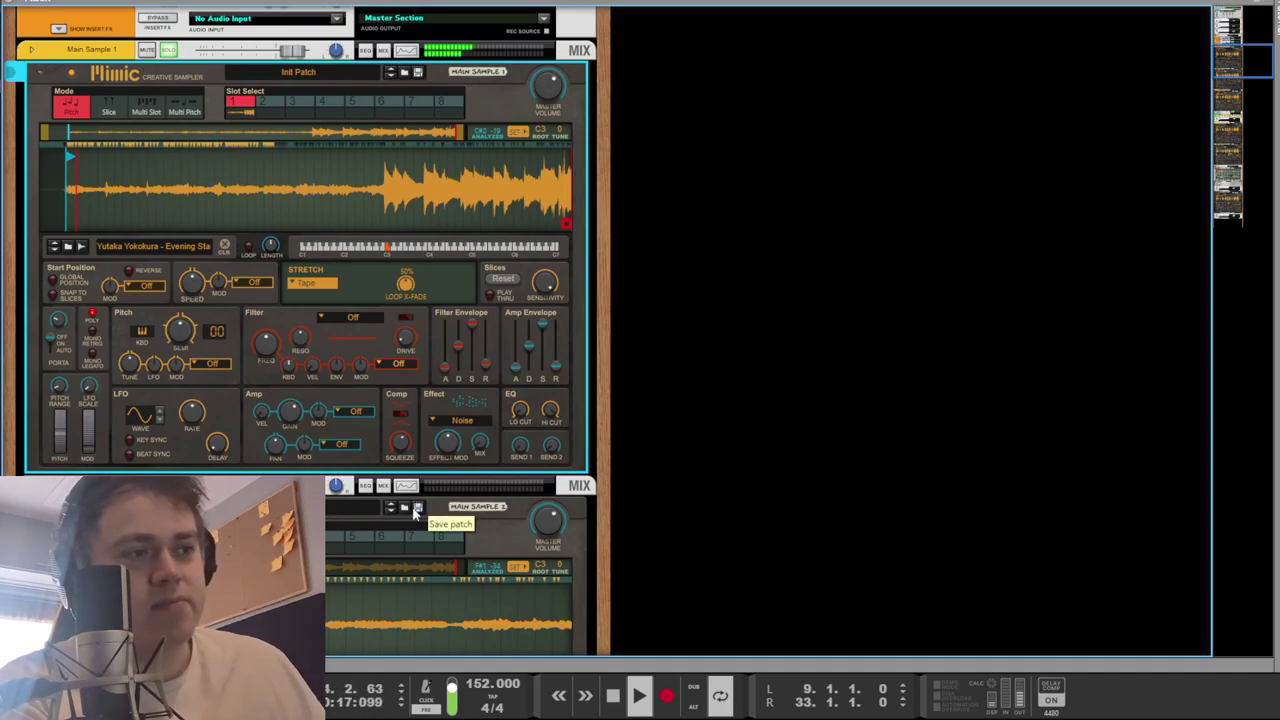
key("space")
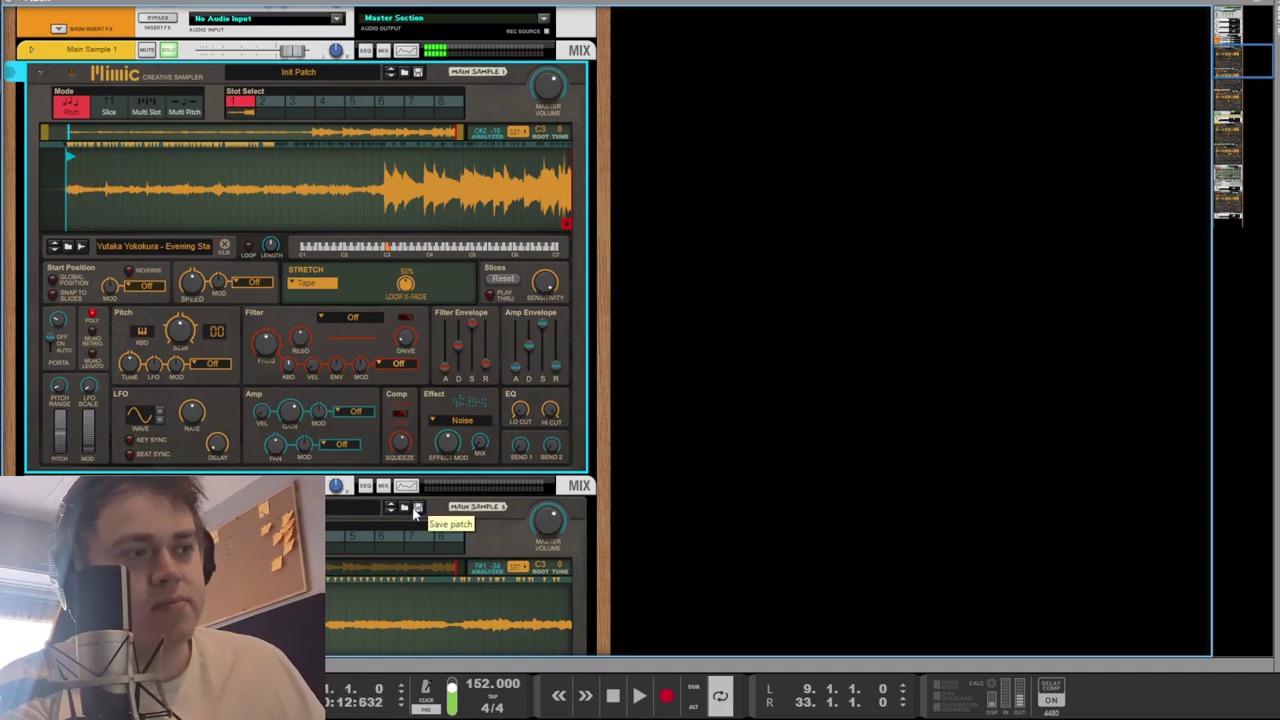
Look over the Main Sample Bus and master effects, then play the beat from the top.
scroll(730, 347, "down", 10)
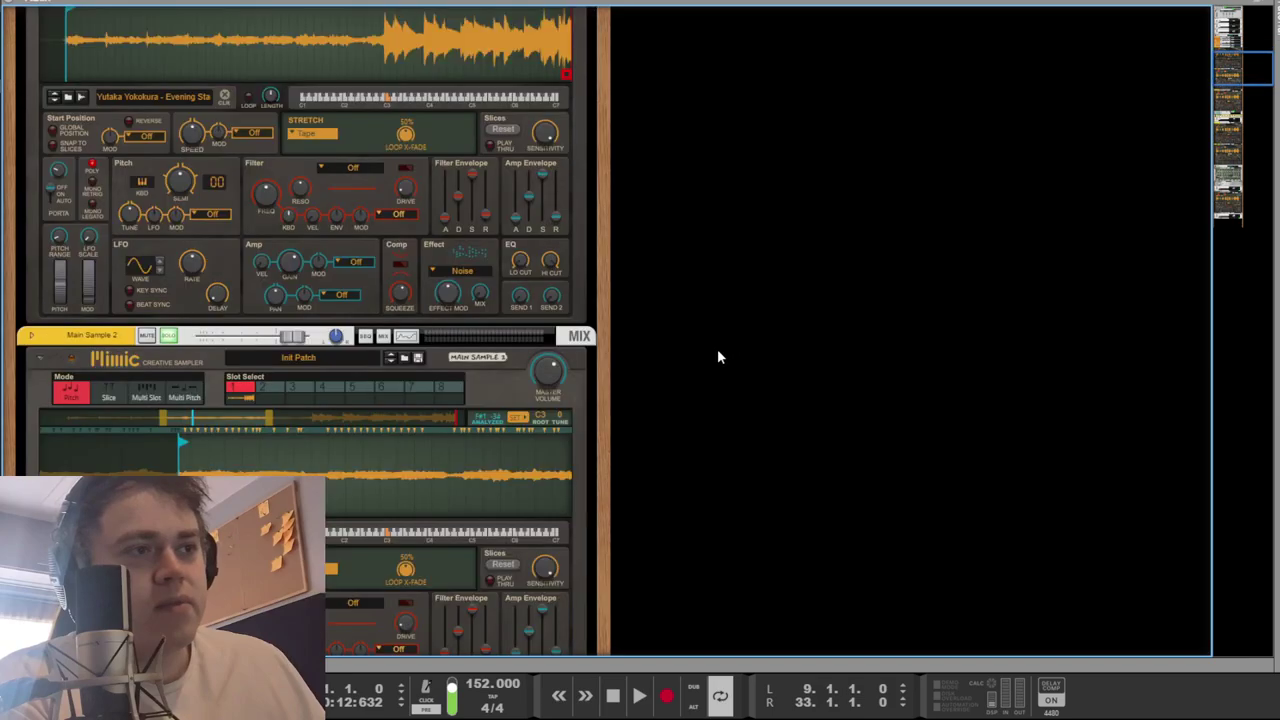
scroll(630, 348, "down", 3)
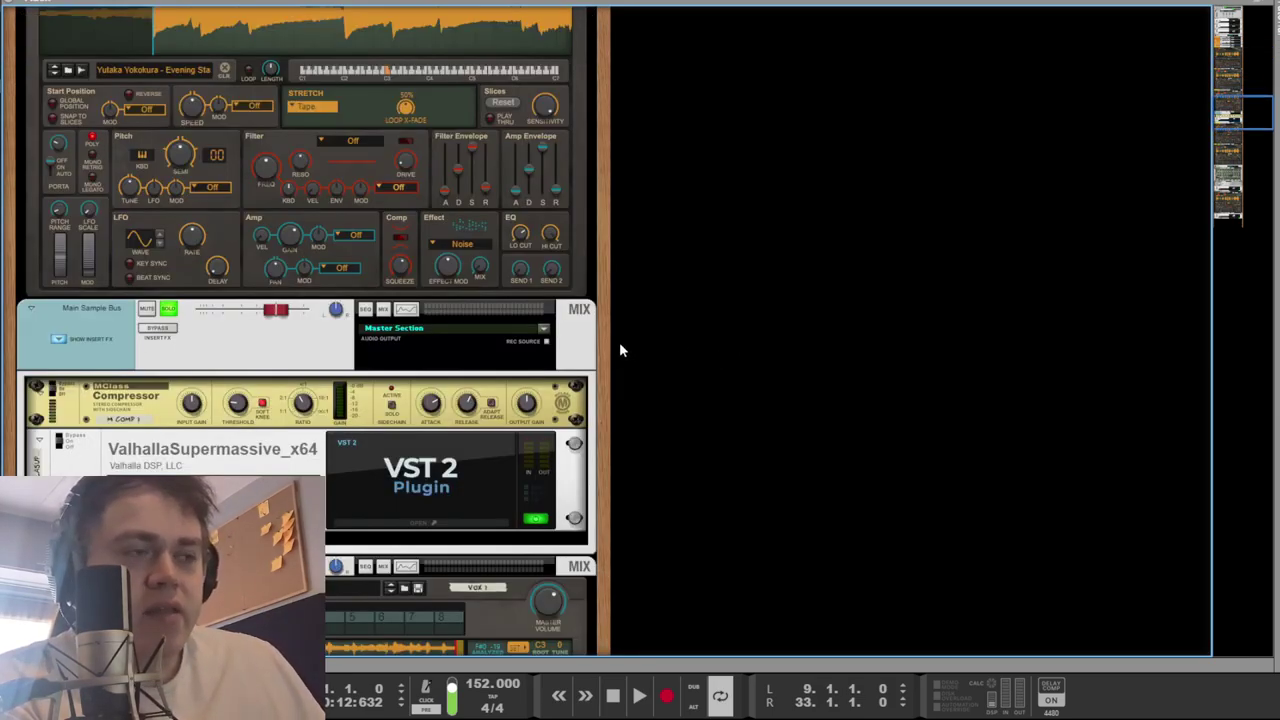
scroll(624, 355, "down", 3)
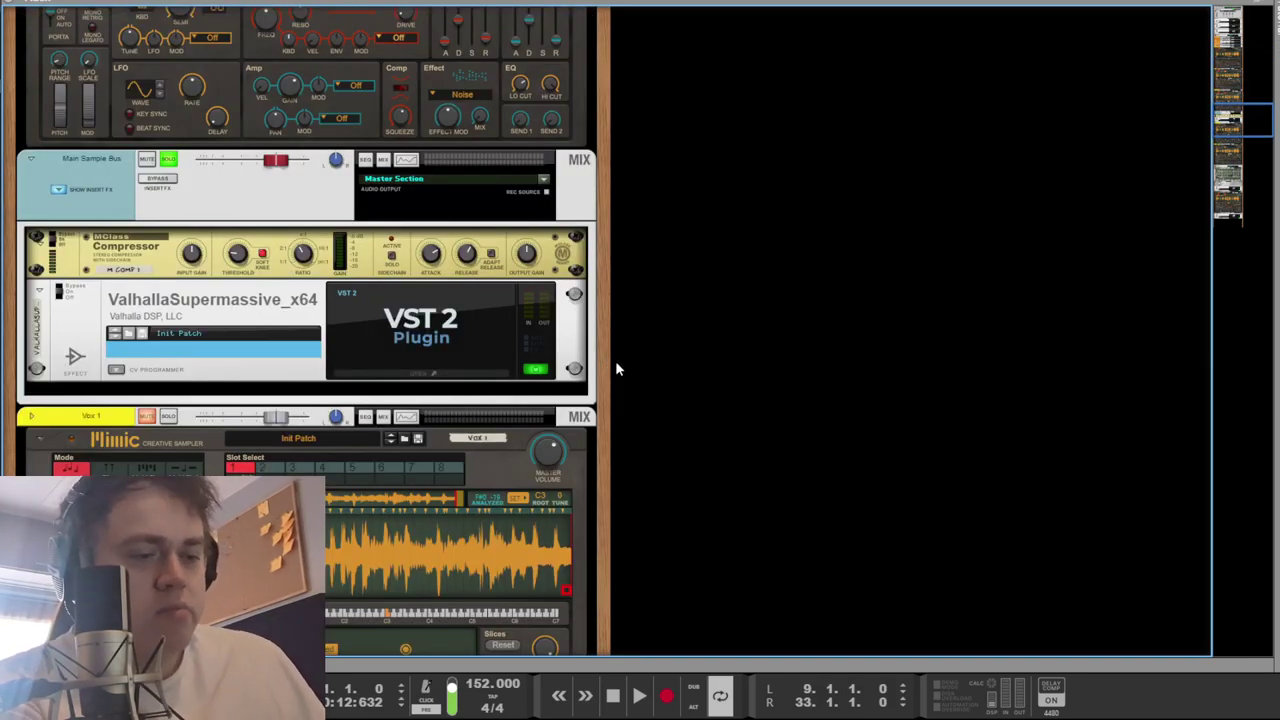
key("F5")
key("F6")
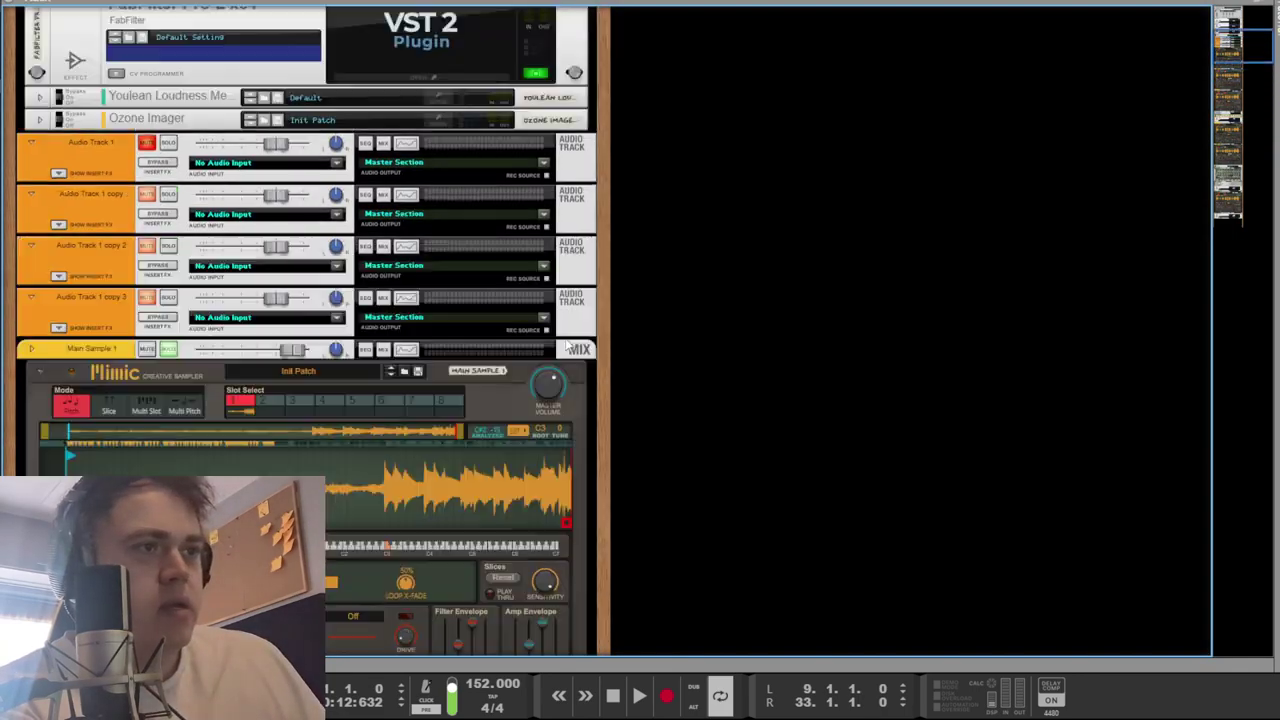
scroll(566, 346, "up", 6)
scroll(562, 340, "down", 10)
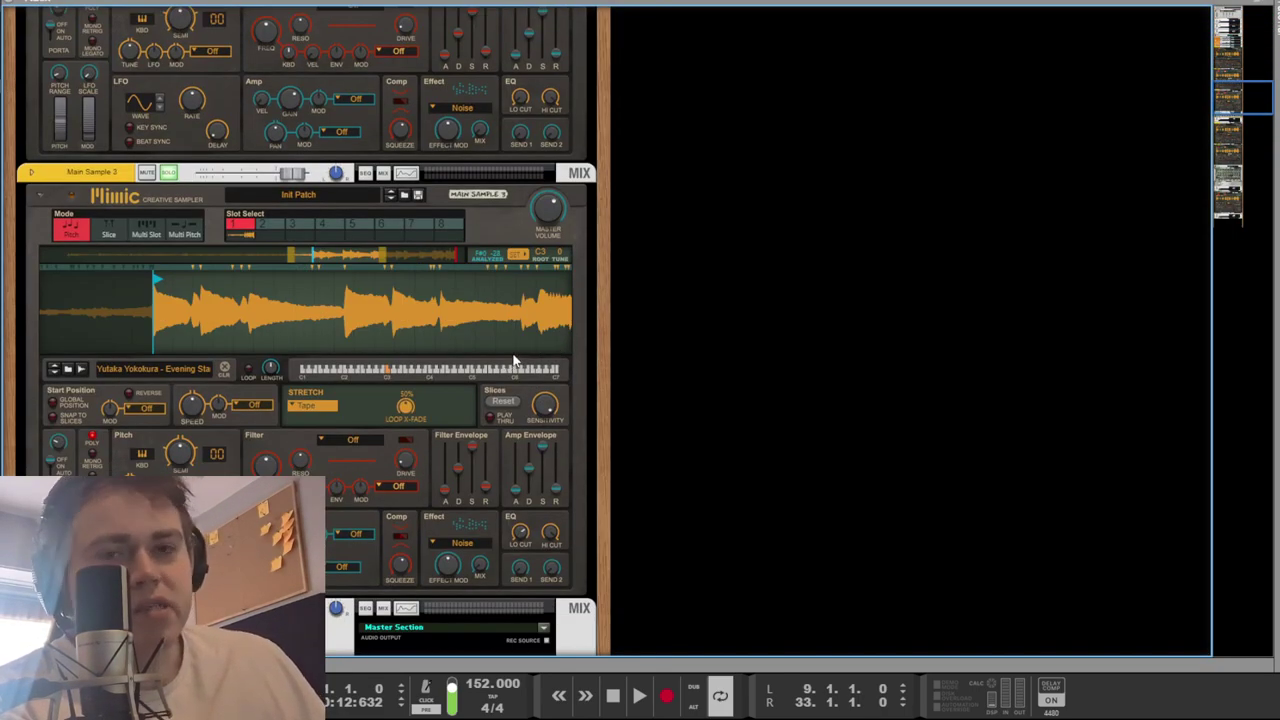
key("space")
scroll(492, 347, "up", 10)
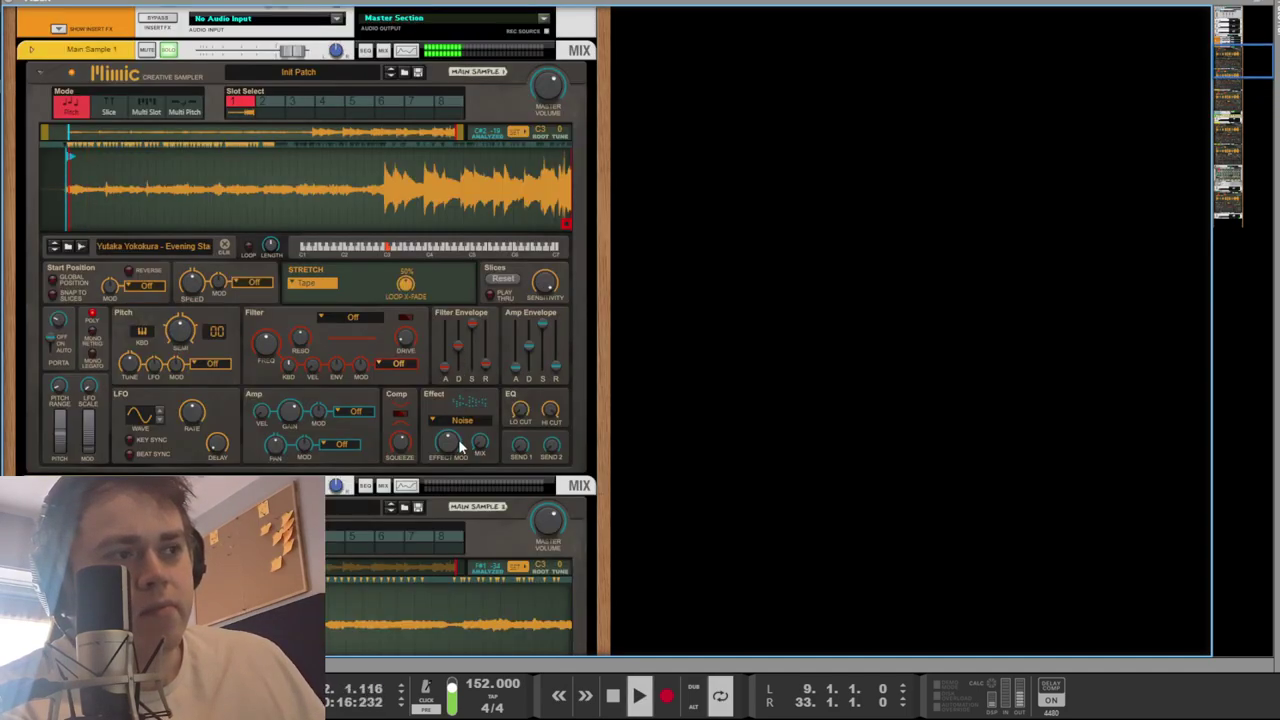
Add a Bitrate effect to Main Sample 1's sampler at about 62% amount.
key("space")
left_click(463, 420)
left_click(500, 478)
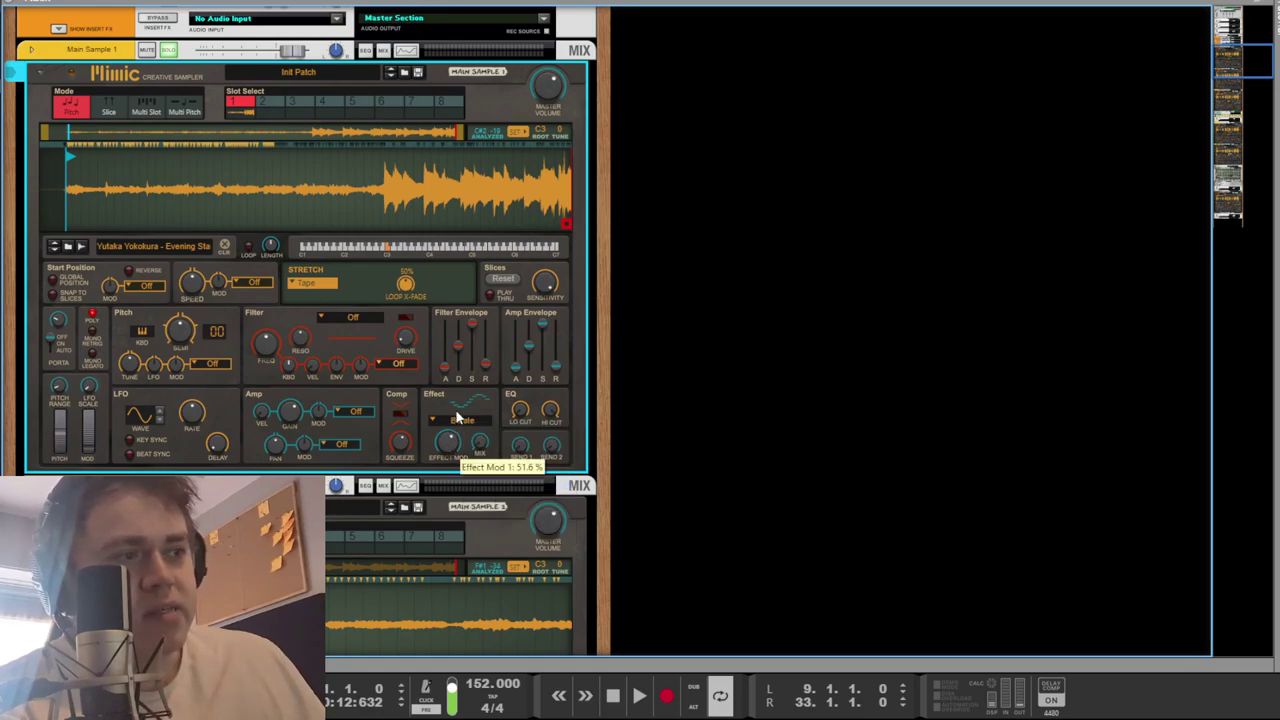
key("space")
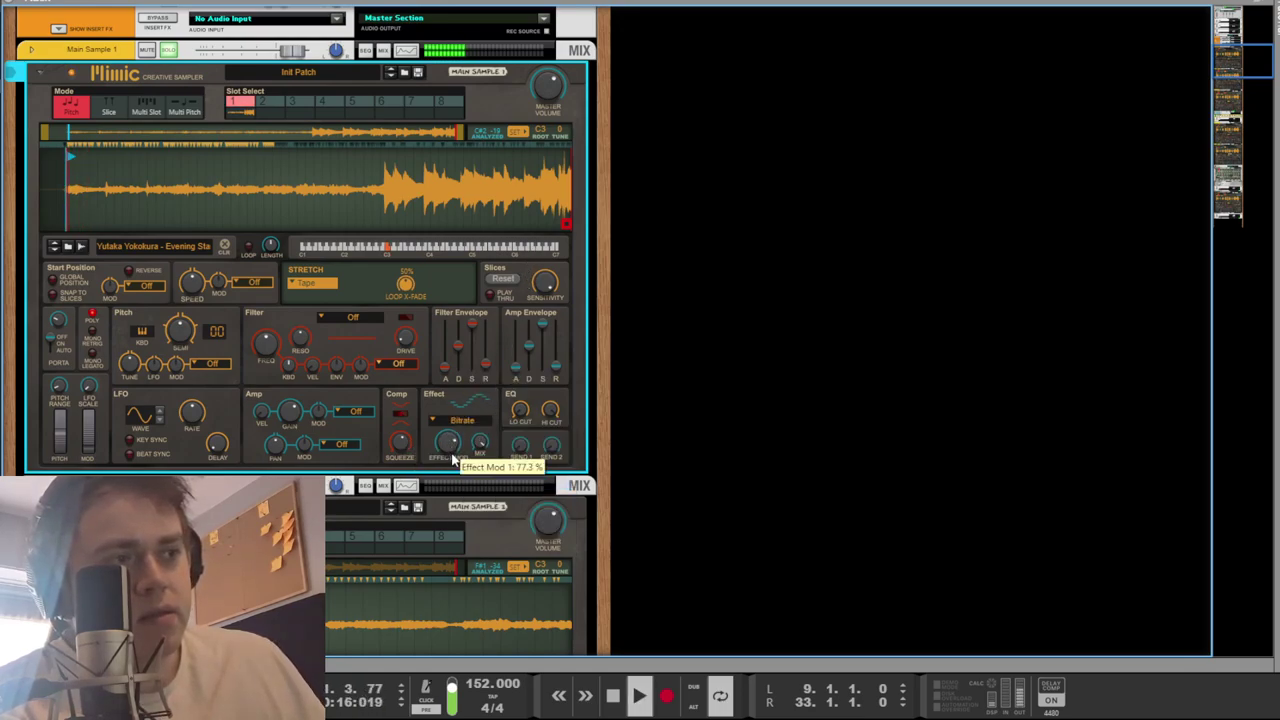
left_click_drag(452, 459, 447, 481)
key("space")
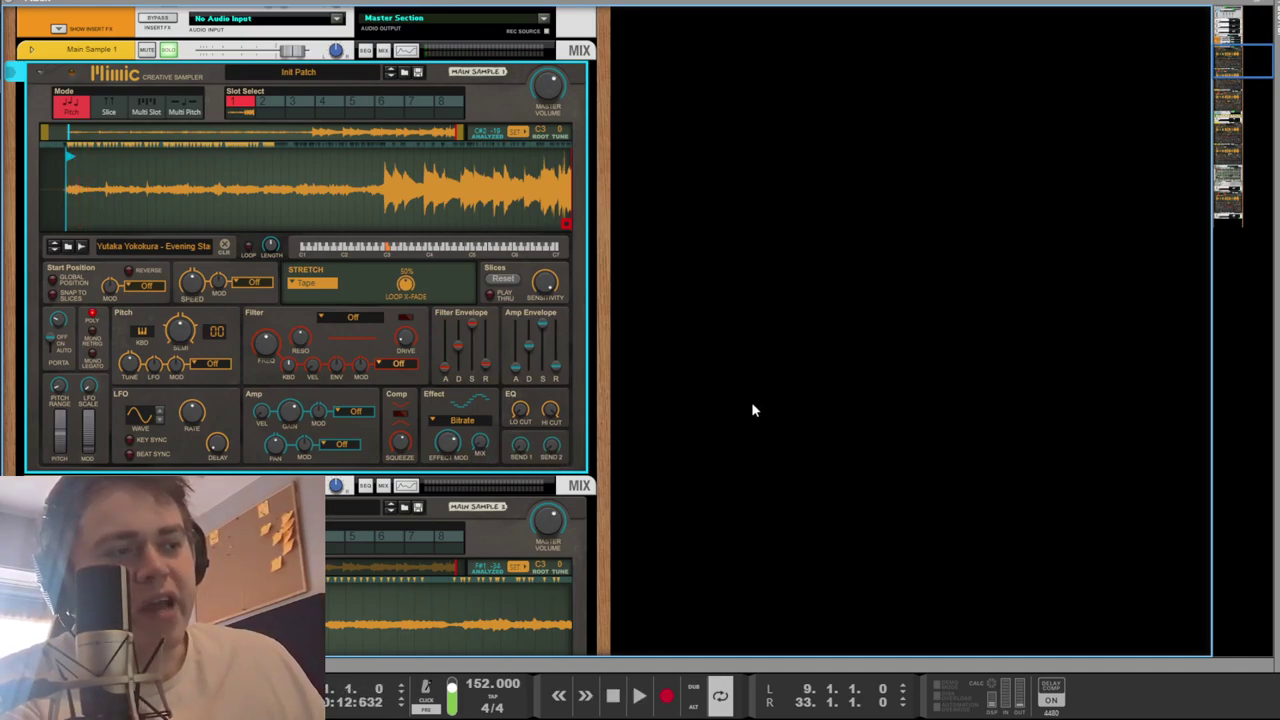
Replay the beat and scroll down to Main Sample 2's Mimic sampler.
left_click(751, 405)
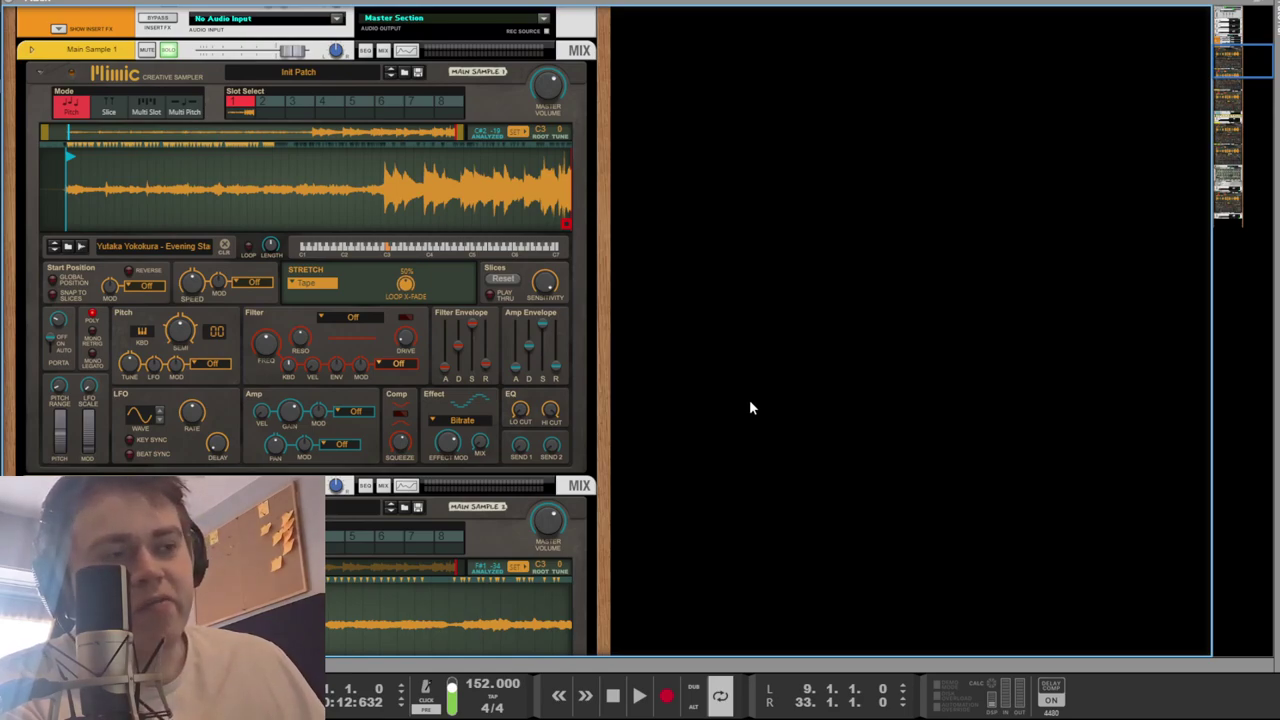
key("space")
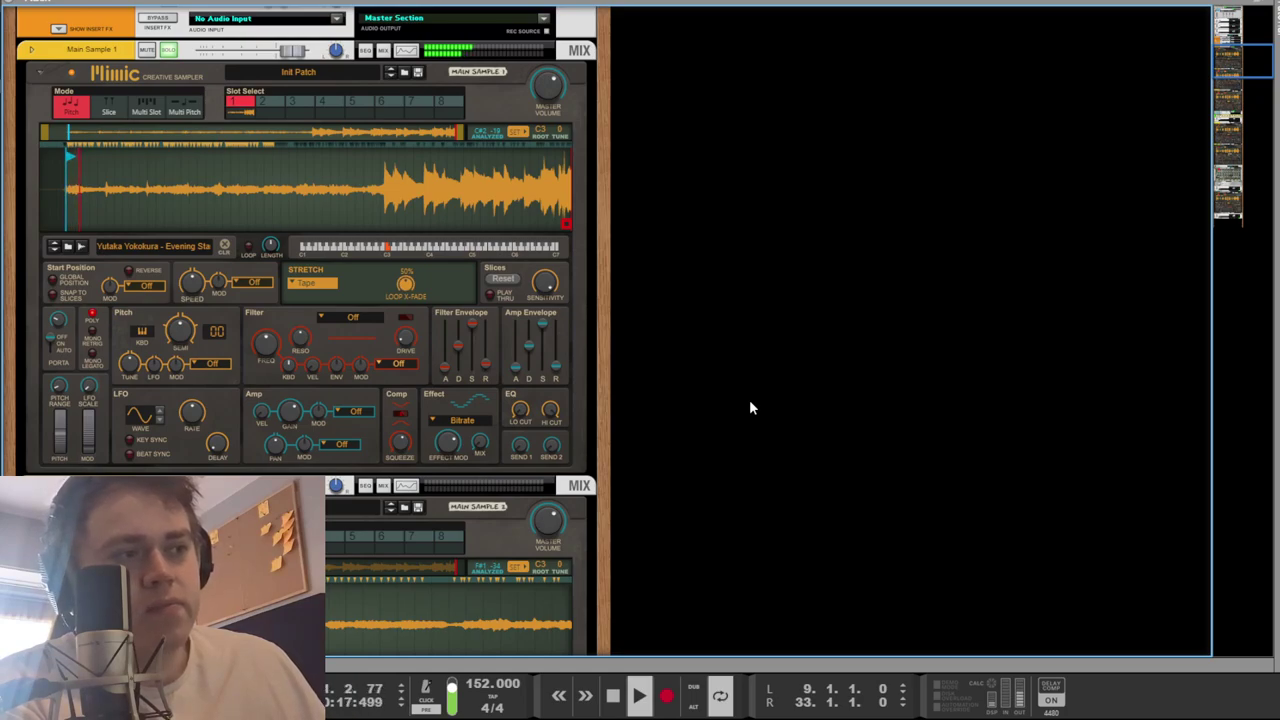
scroll(669, 400, "down", 5)
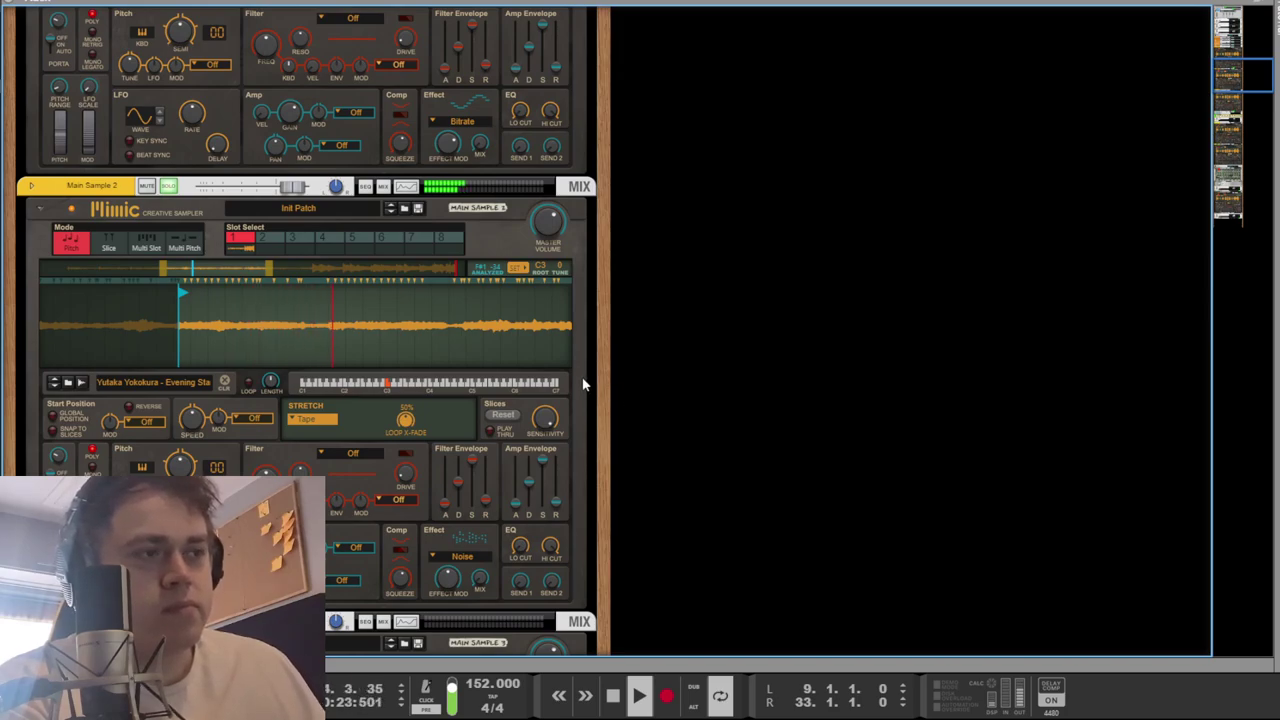
Hear Main Sample 3 from bar 21, then scroll to the bus's MClass Compressor and ValhallaSupermassive.
scroll(584, 383, "down", 7)
key("space")
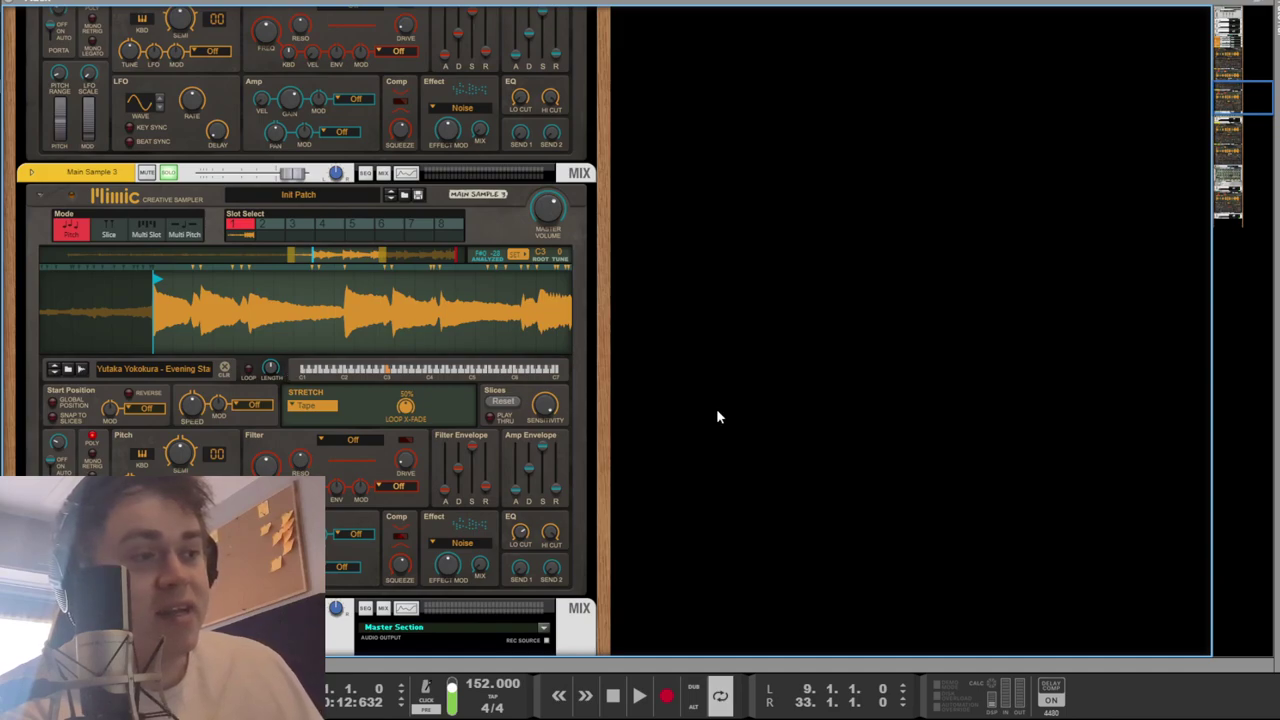
scroll(717, 417, "up", 3)
scroll(501, 422, "down", 6)
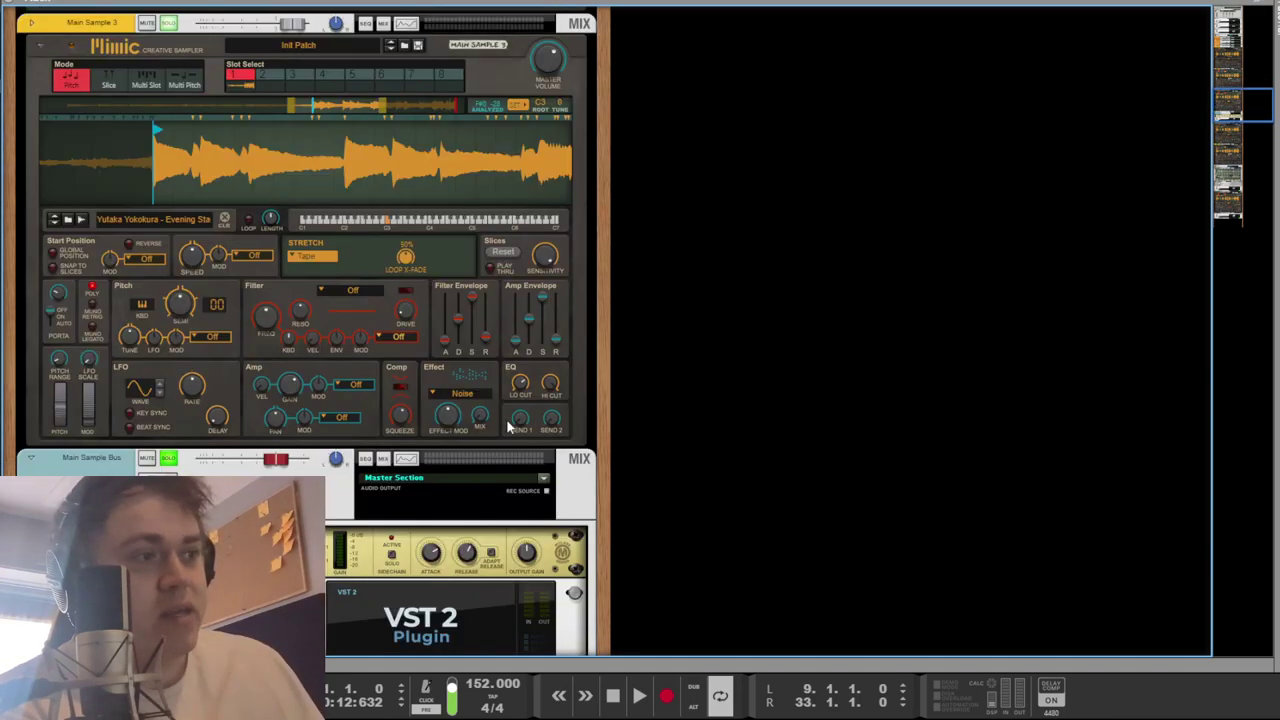
key("F7")
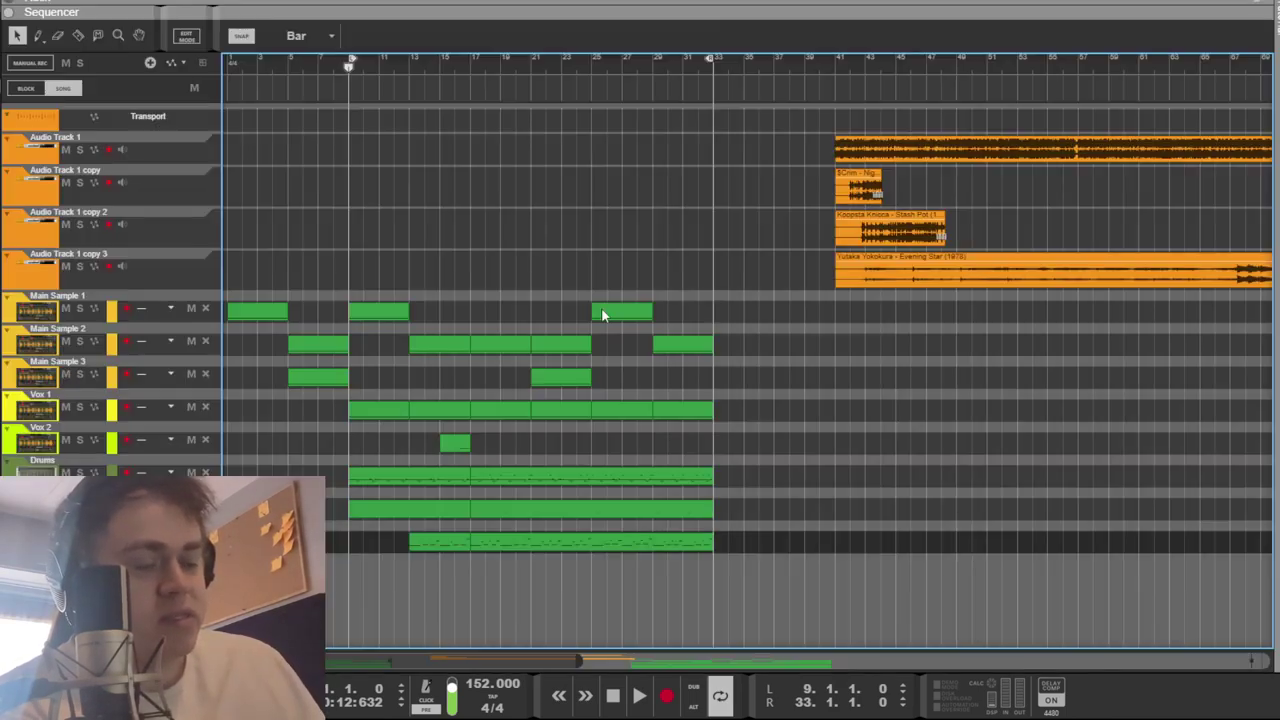
left_click(531, 68)
key("F6")
scroll(495, 396, "up", 3)
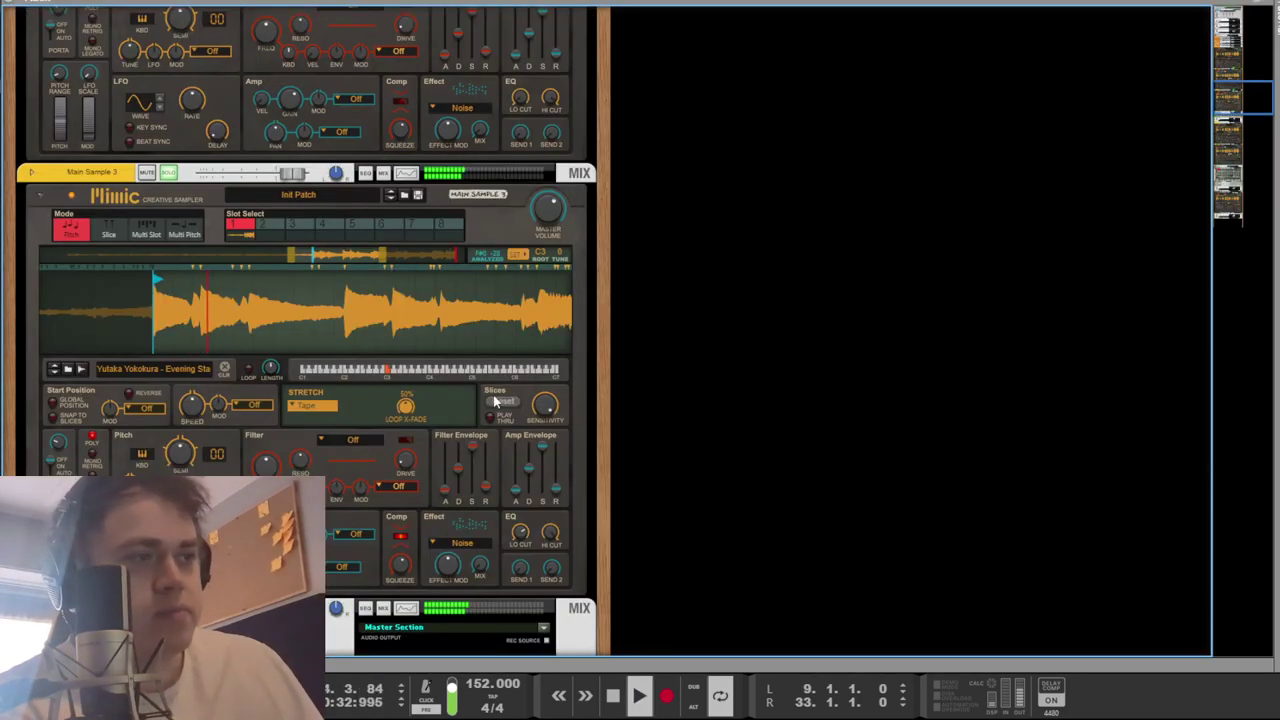
key("space")
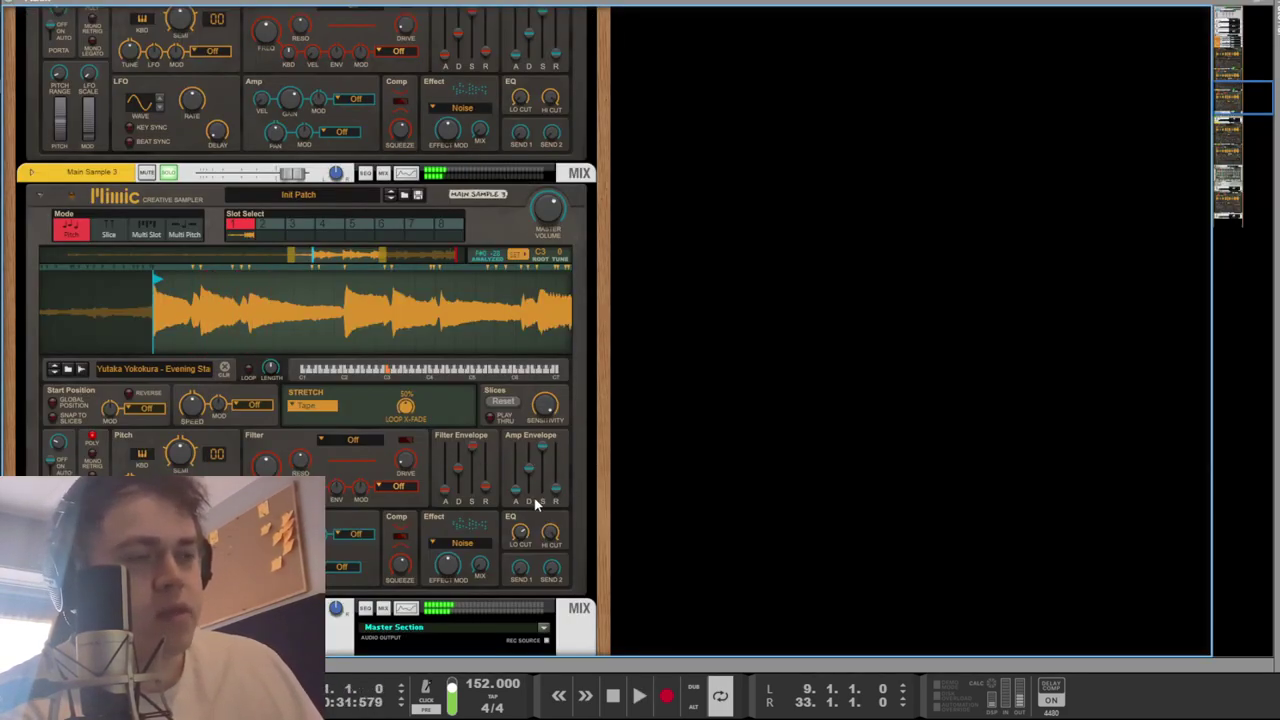
scroll(497, 474, "down", 6)
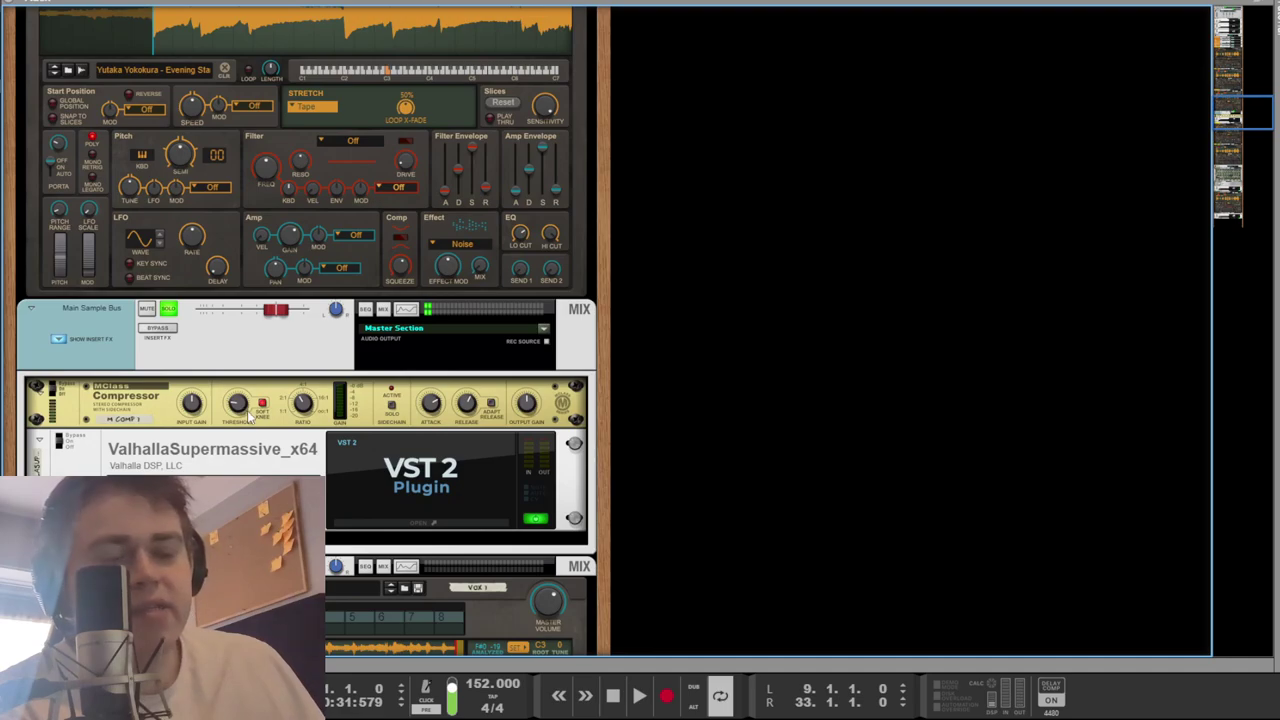
left_click(207, 458)
left_click(391, 463)
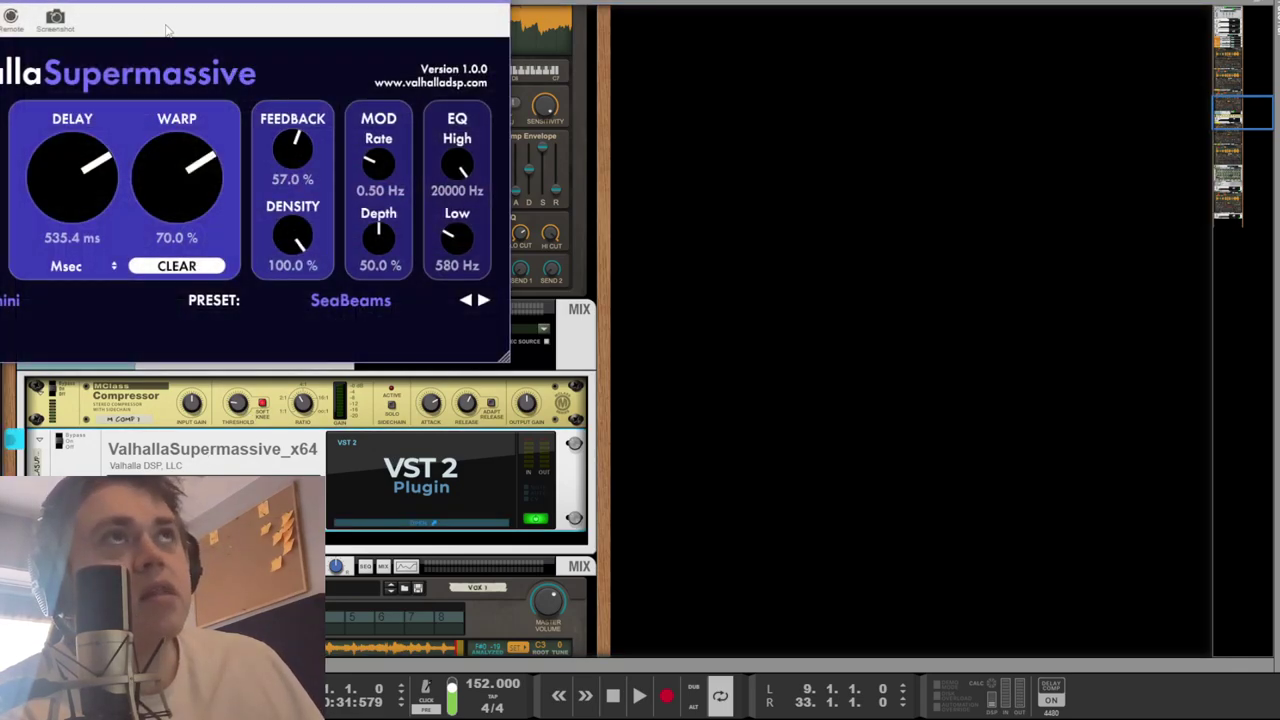
left_click_drag(145, 4, 263, 97)
key("space")
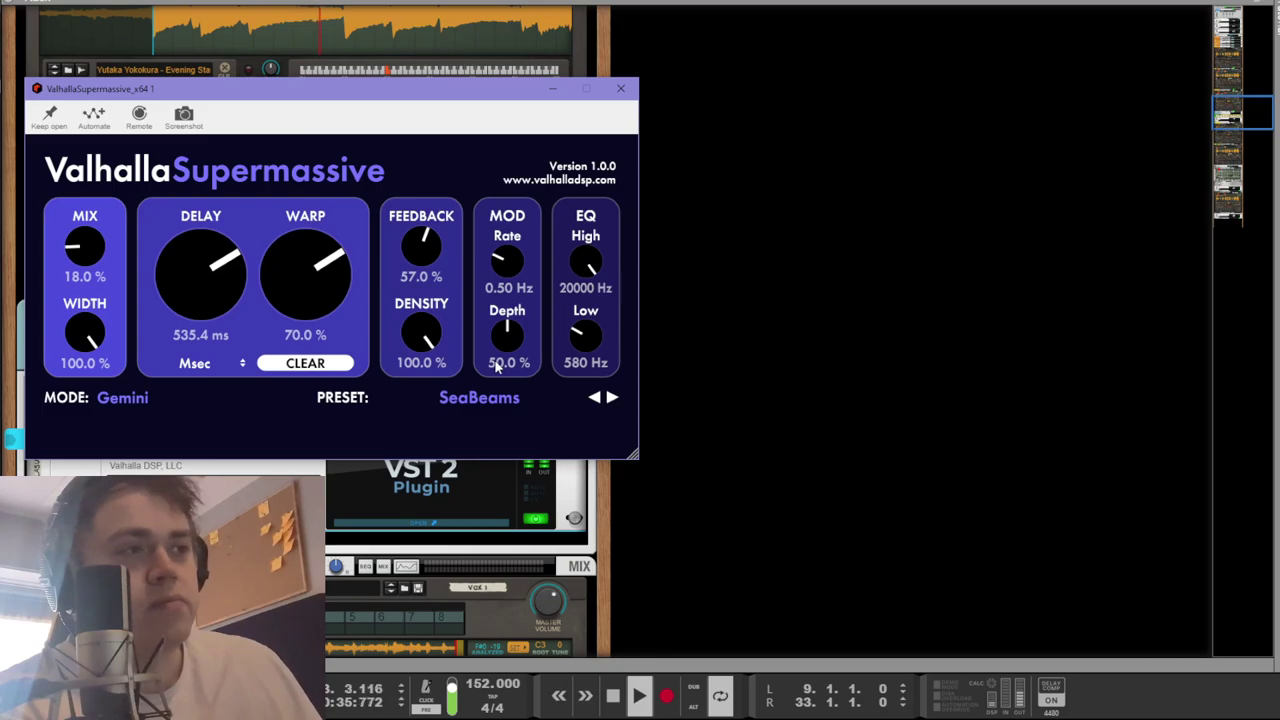
key("space")
left_click_drag(347, 81, 95, 84)
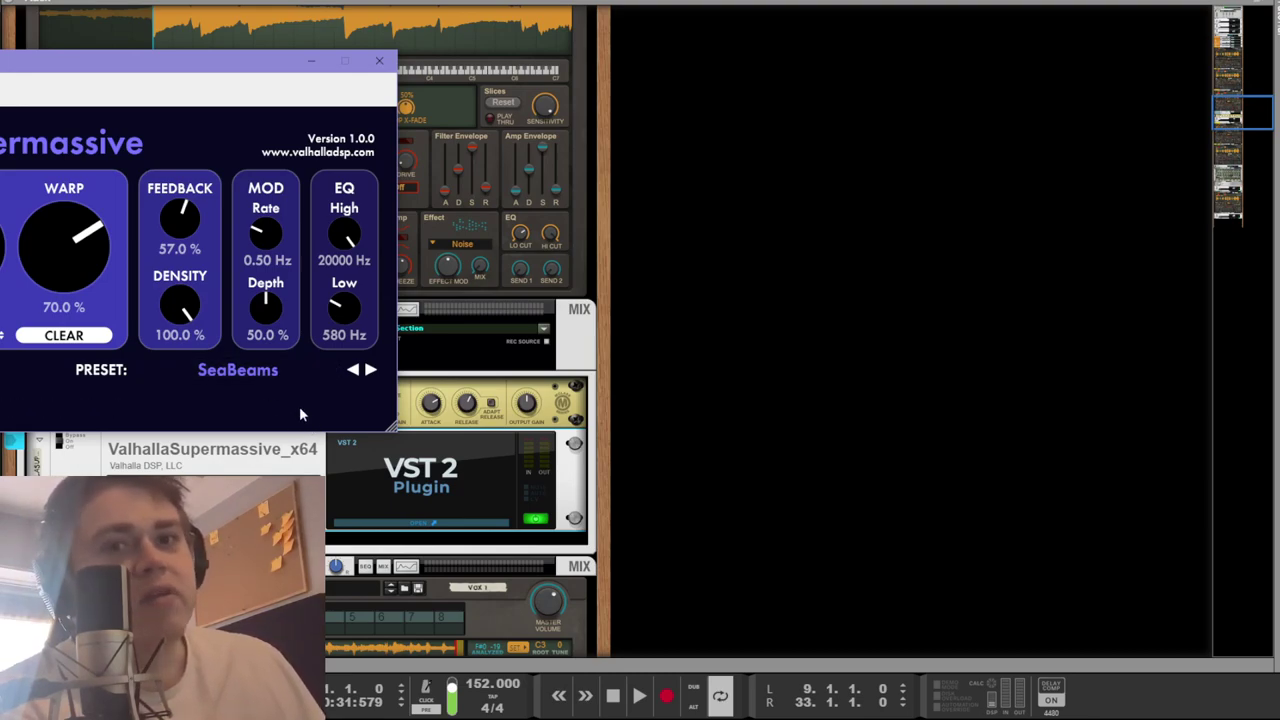
left_click_drag(142, 57, 311, 84)
left_click(548, 88)
Unsolo the Main Sample channel in the mixer.
key("F5")
left_click(839, 448)
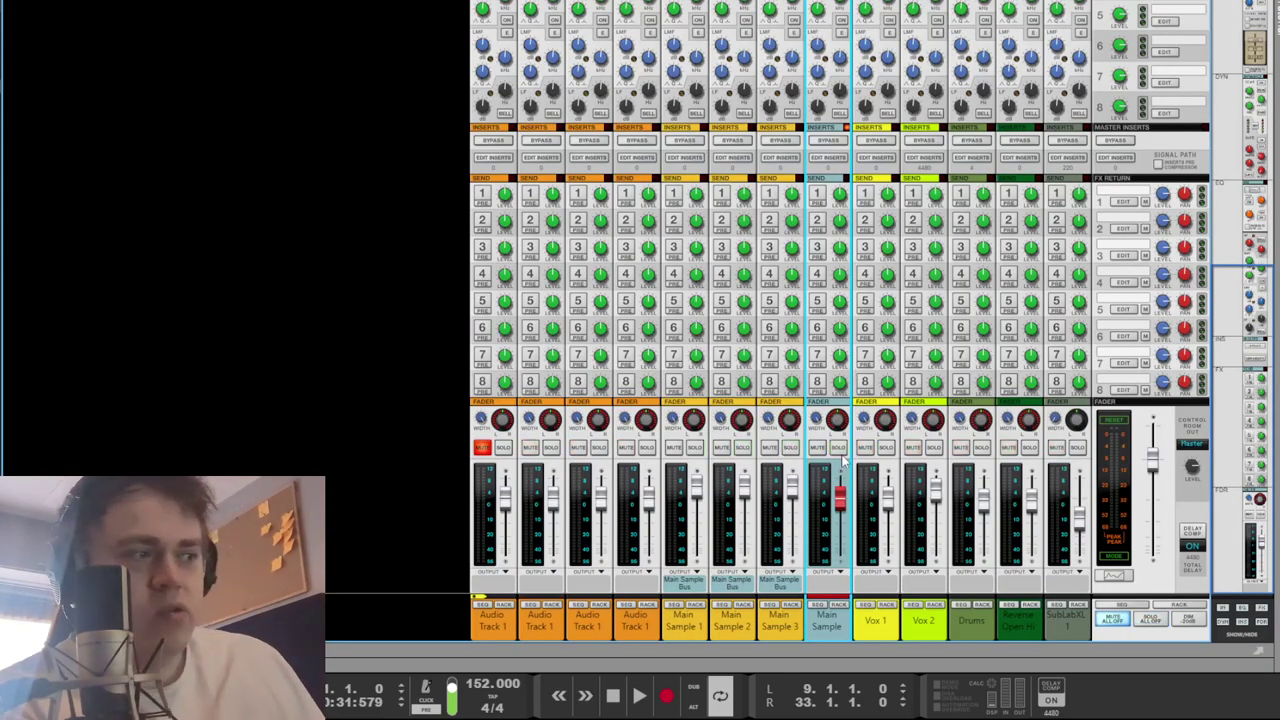
key("F6")
Play the song from bar 9 and view Vox 1's Mimic sampler with the Stash Pot sample.
scroll(520, 440, "down", 5)
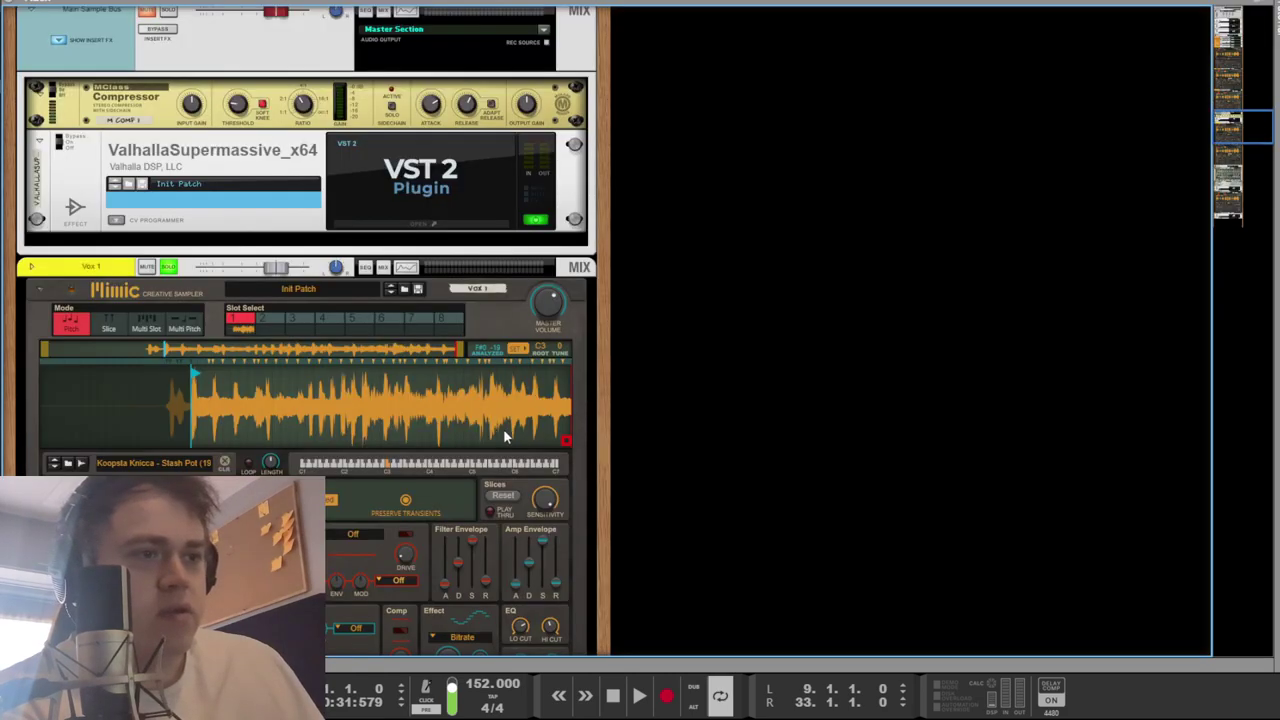
key("F7")
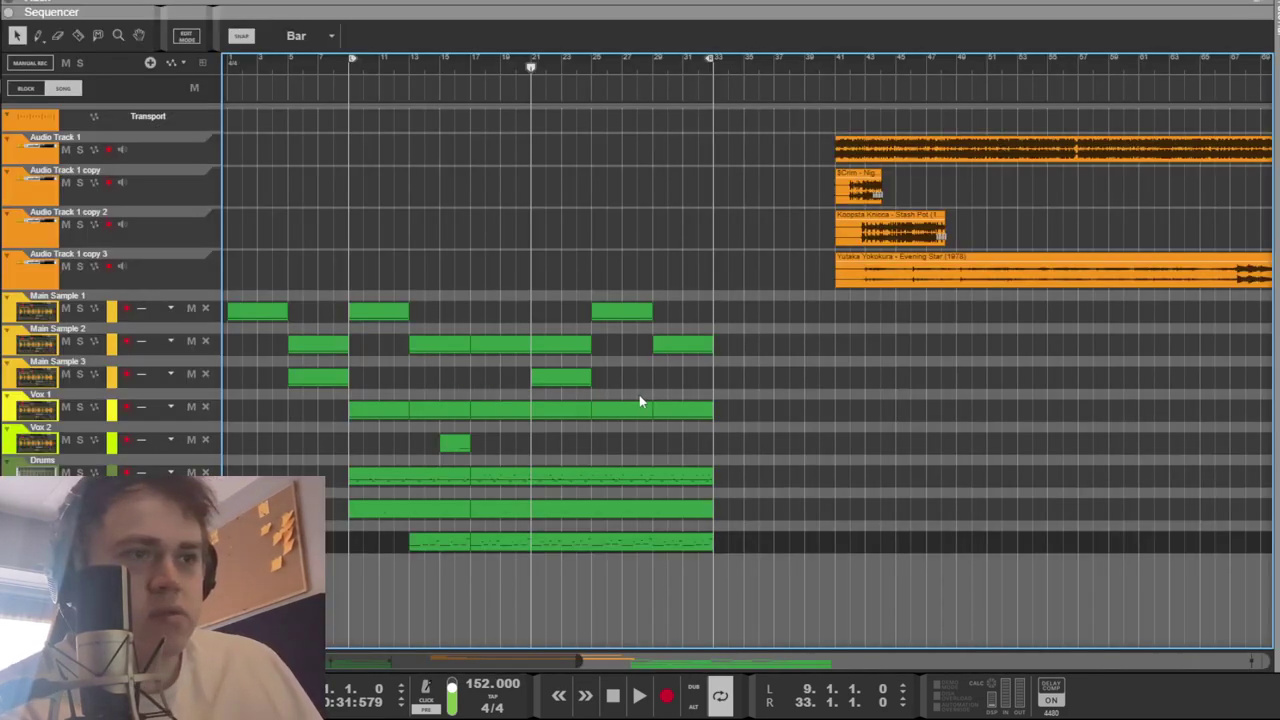
left_click(353, 66)
key("space")
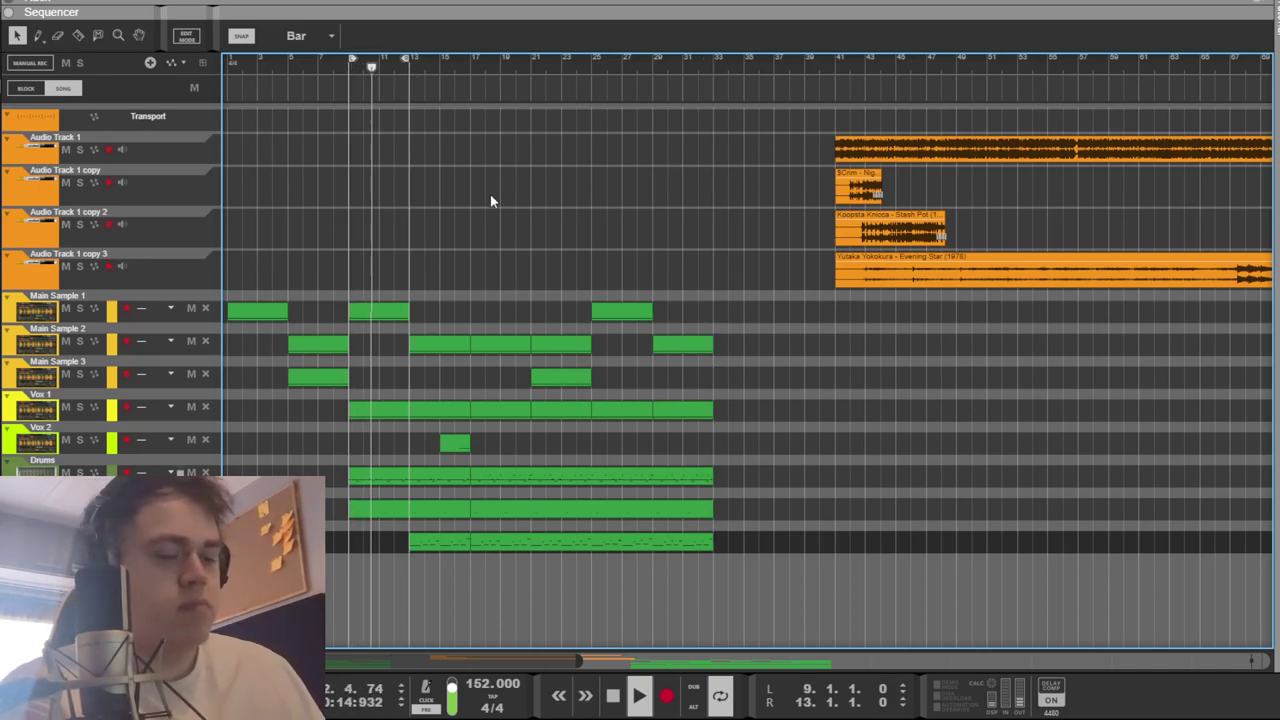
key("F6")
Select the Vox 1 Mimic sampler and audition it with a short playback.
scroll(610, 395, "down", 3)
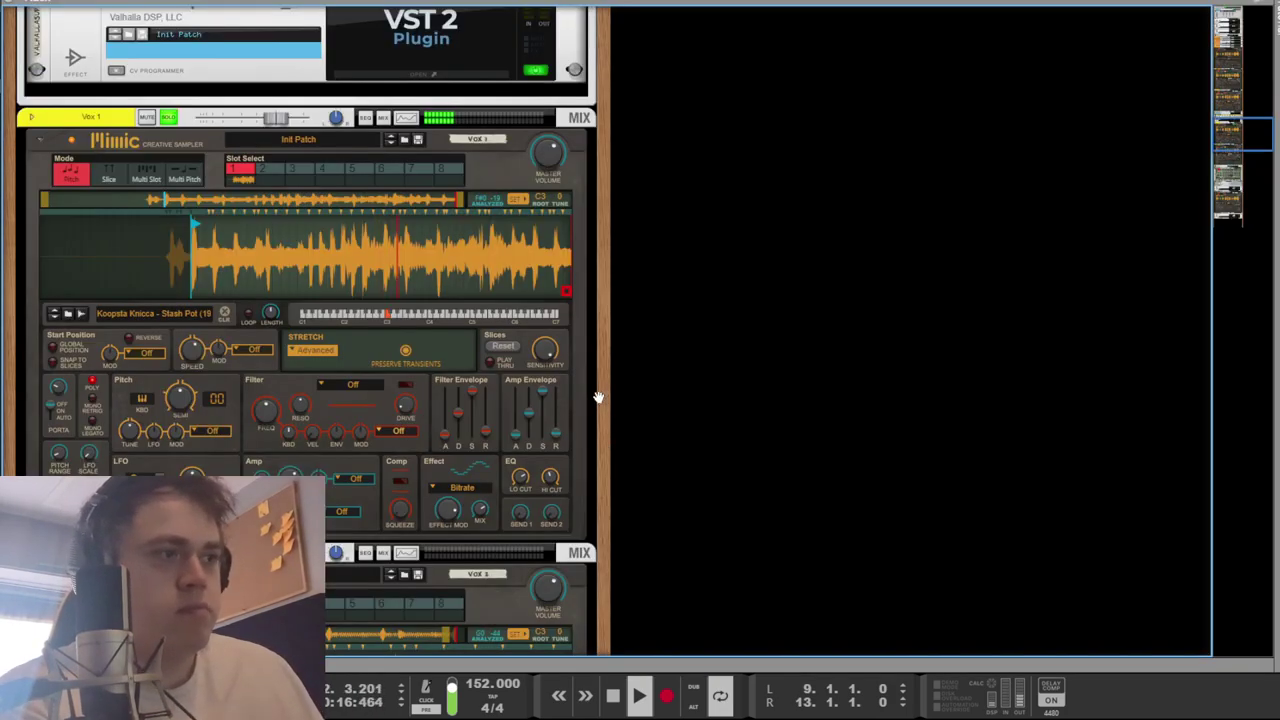
left_click(521, 477)
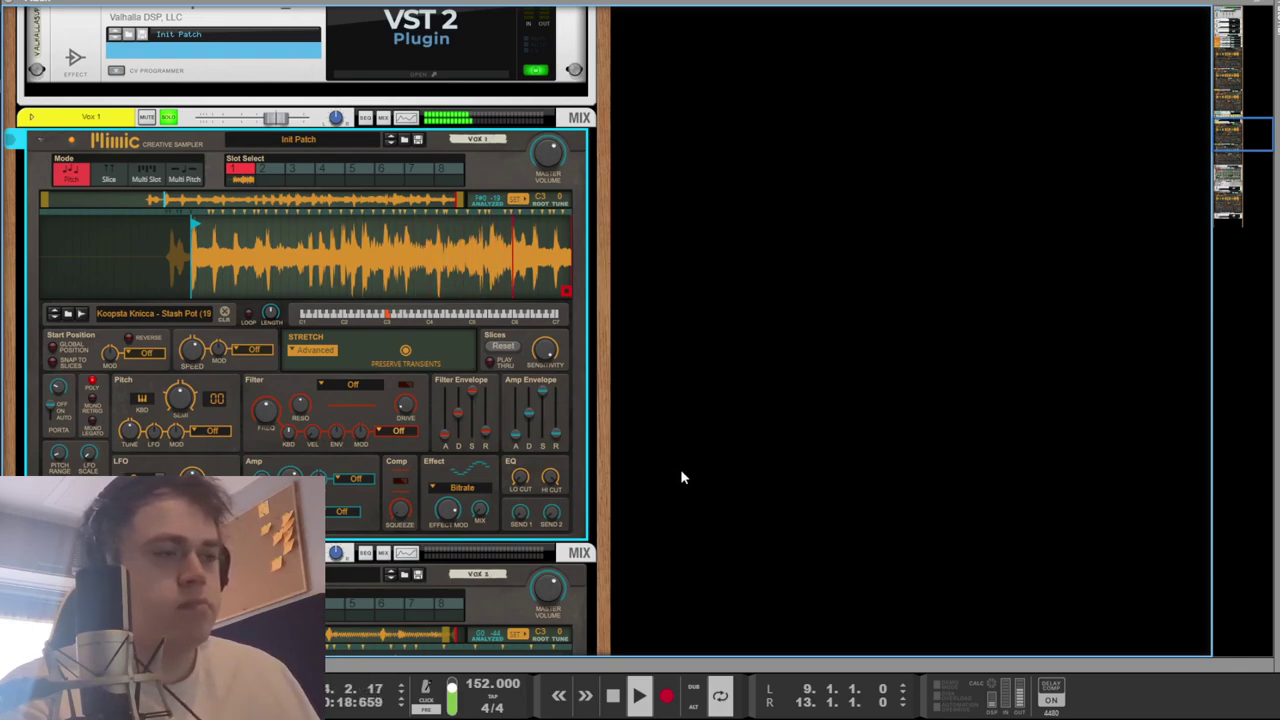
key("space")
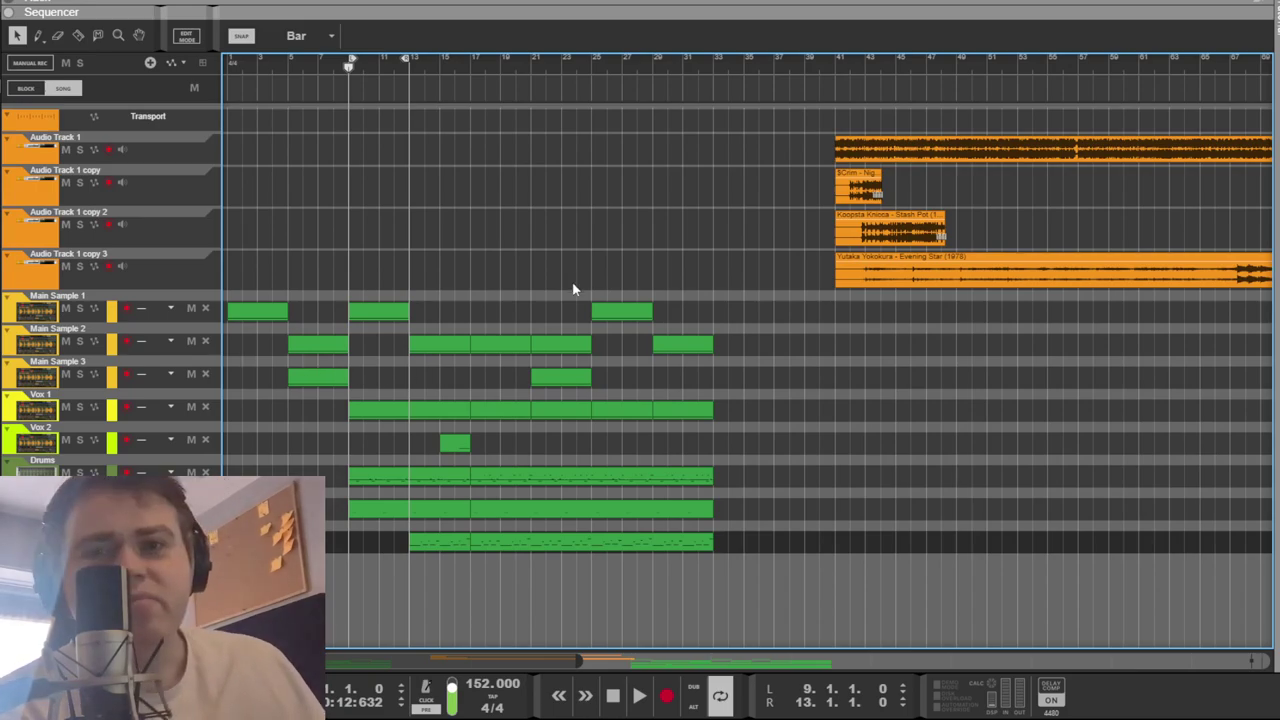
key("F6")
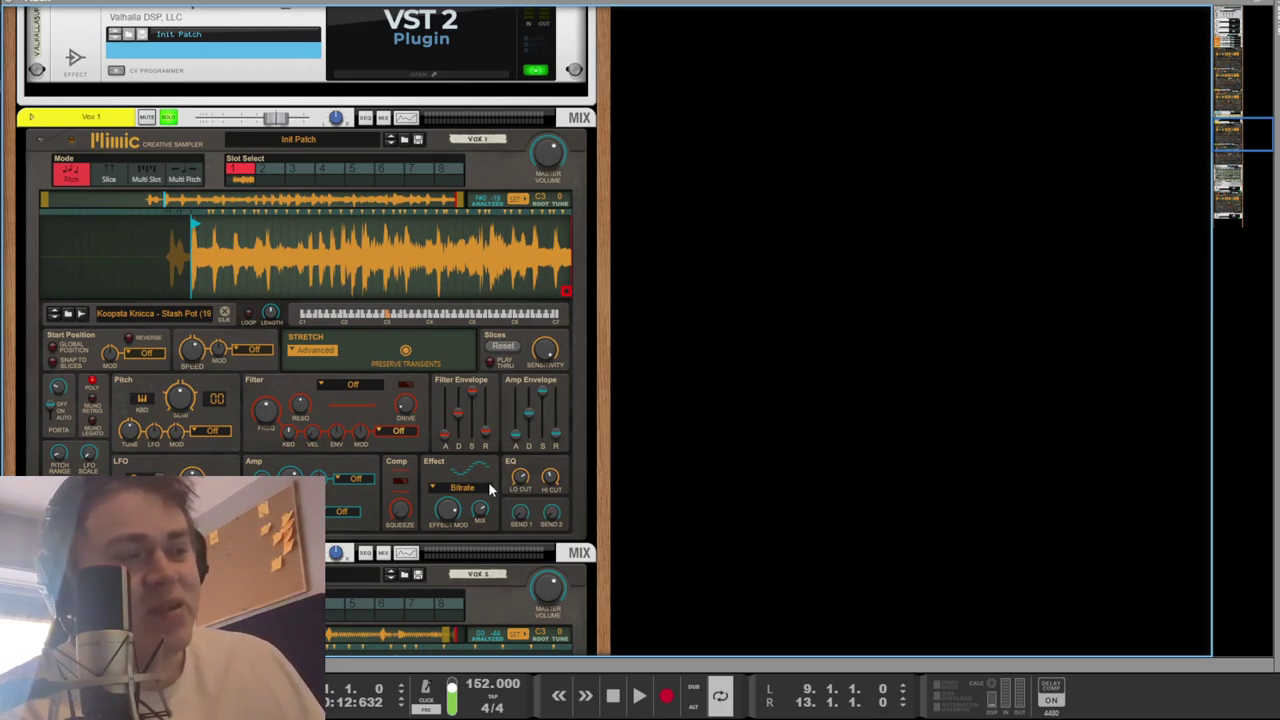
key("space")
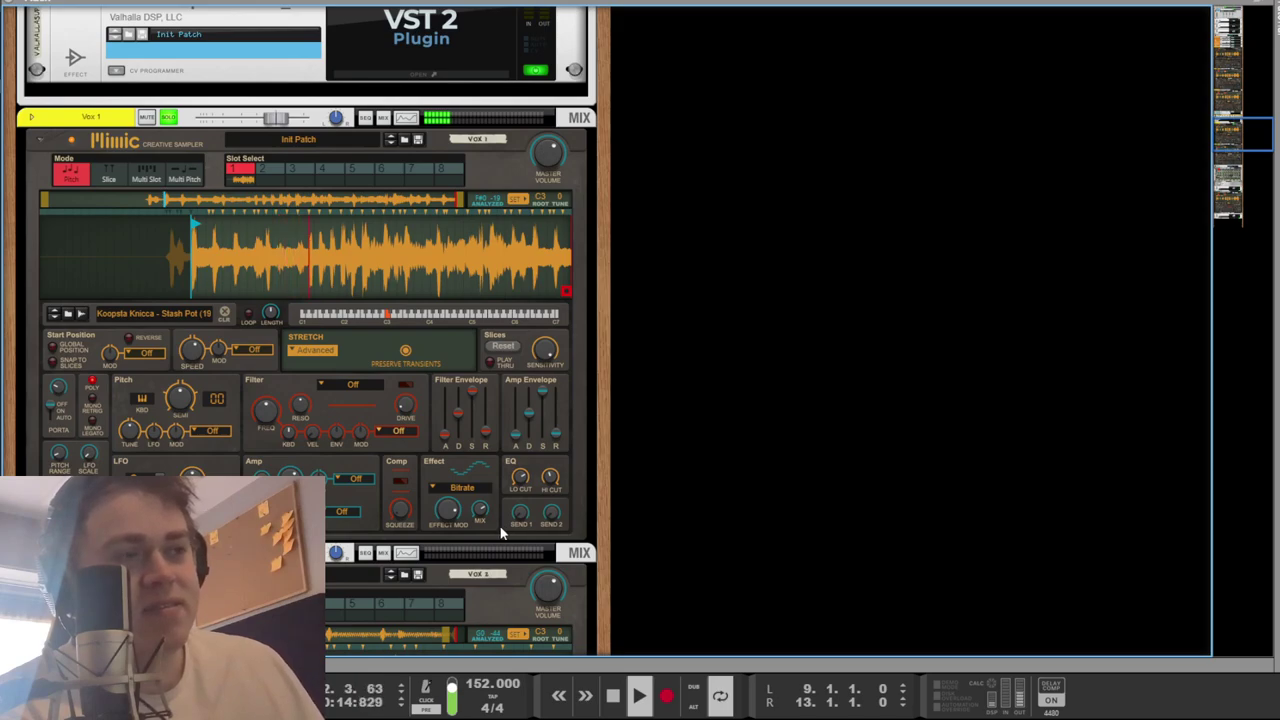
key("space")
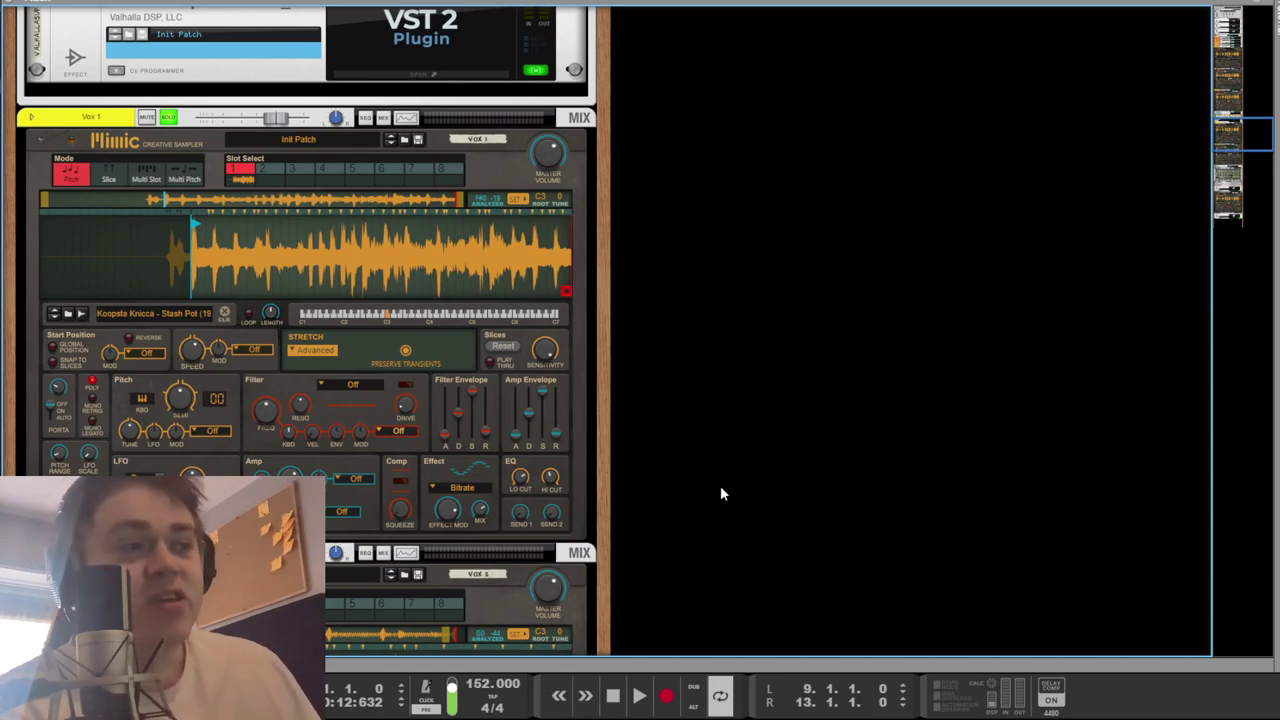
Solo the Main Sample channel in the mixer and play the beat.
key("F5")
left_click(838, 447)
key("space")
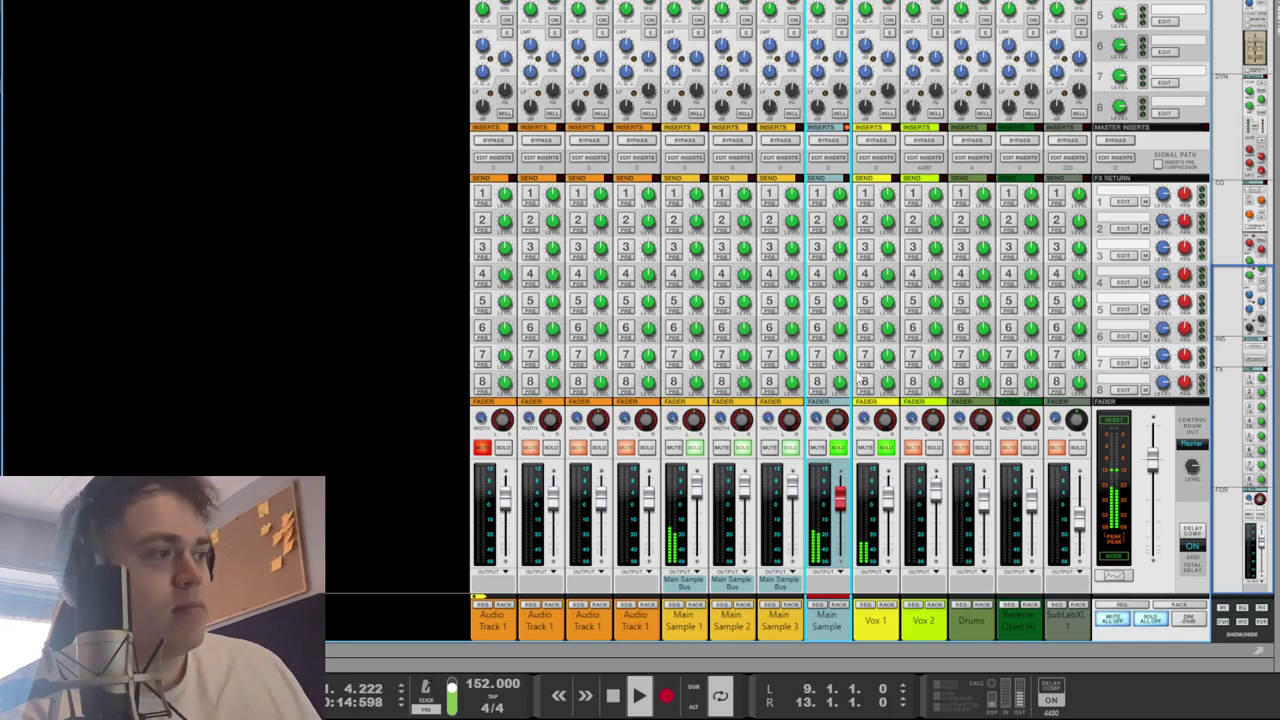
Open the Spectrum EQ analyser on the Master Section, reposition it, then close it.
scroll(861, 378, "up", 5)
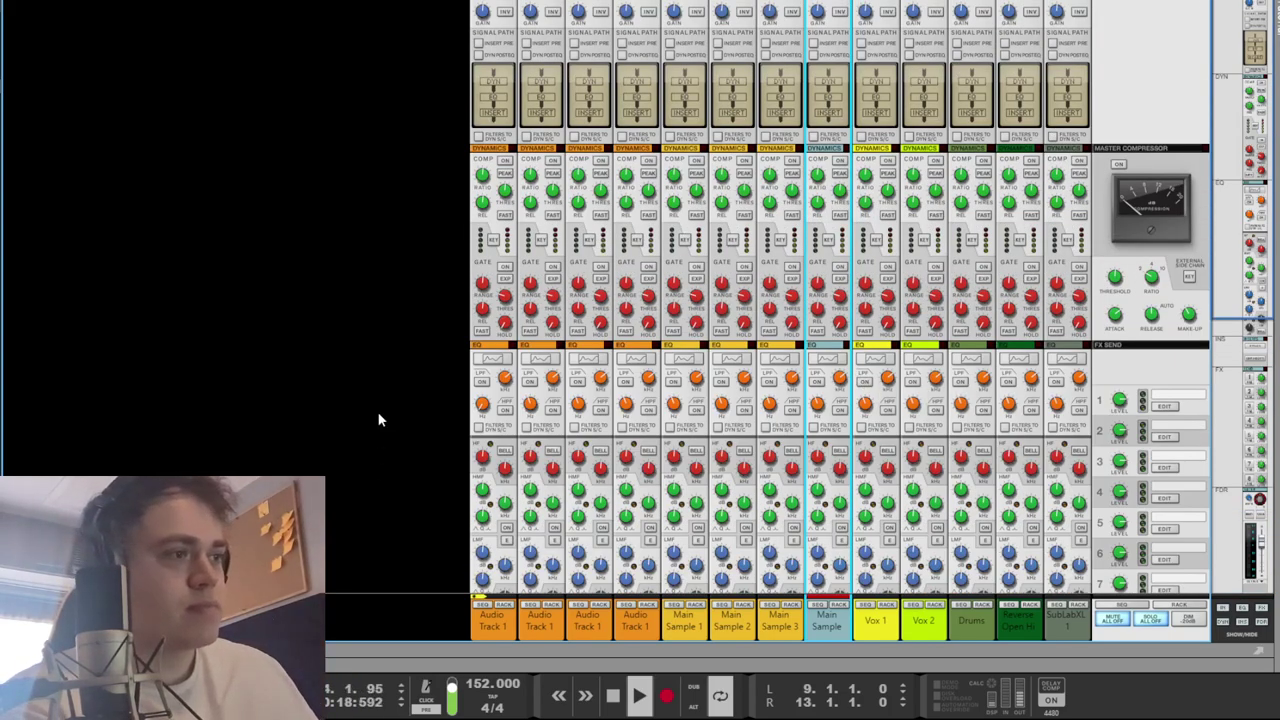
scroll(377, 420, "down", 5)
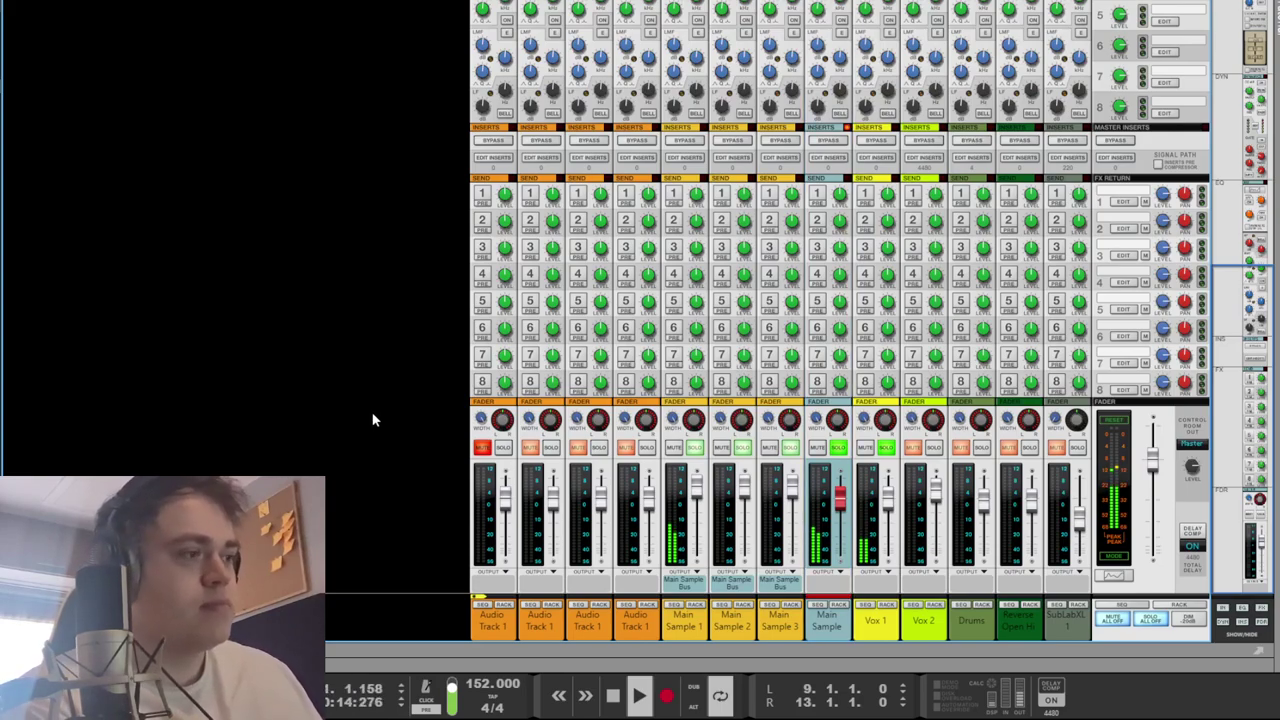
key("F2")
left_click(280, 434)
left_click(250, 452)
left_click_drag(274, 177, 222, 142)
key("F2")
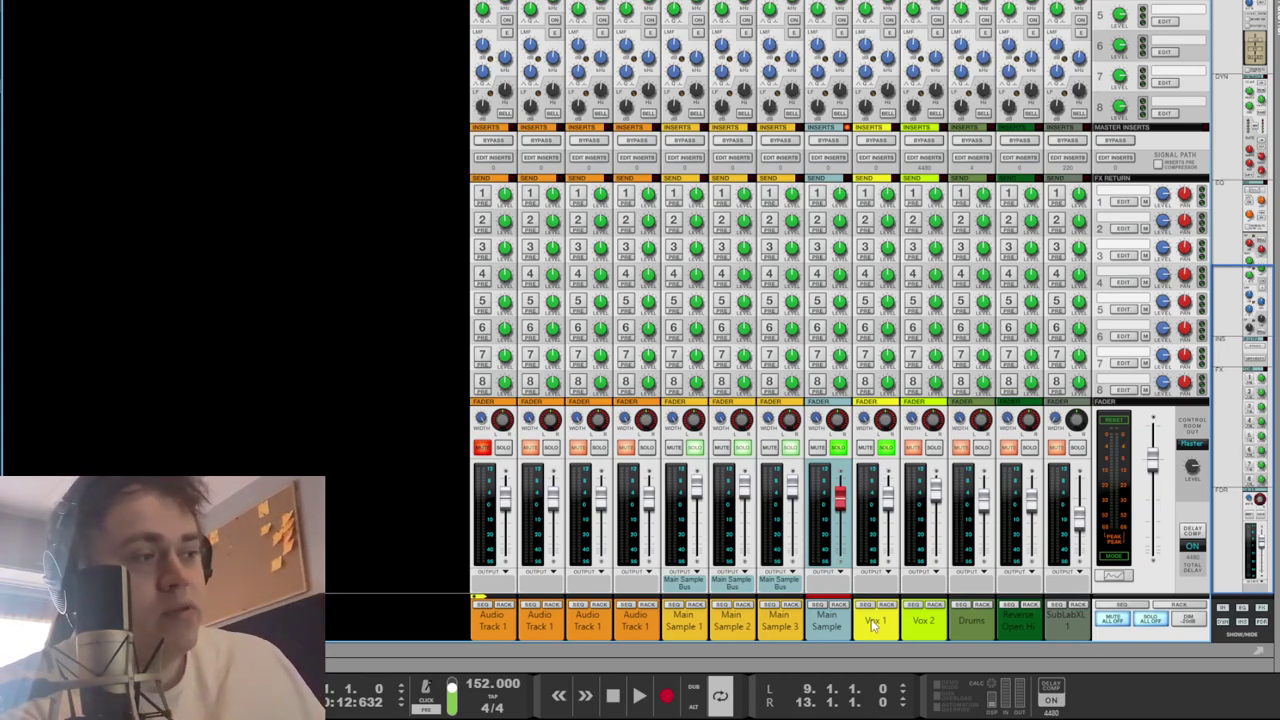
Take Vox 1 out of solo and reopen the Spectrum EQ window for Vox 1.
left_click(842, 616)
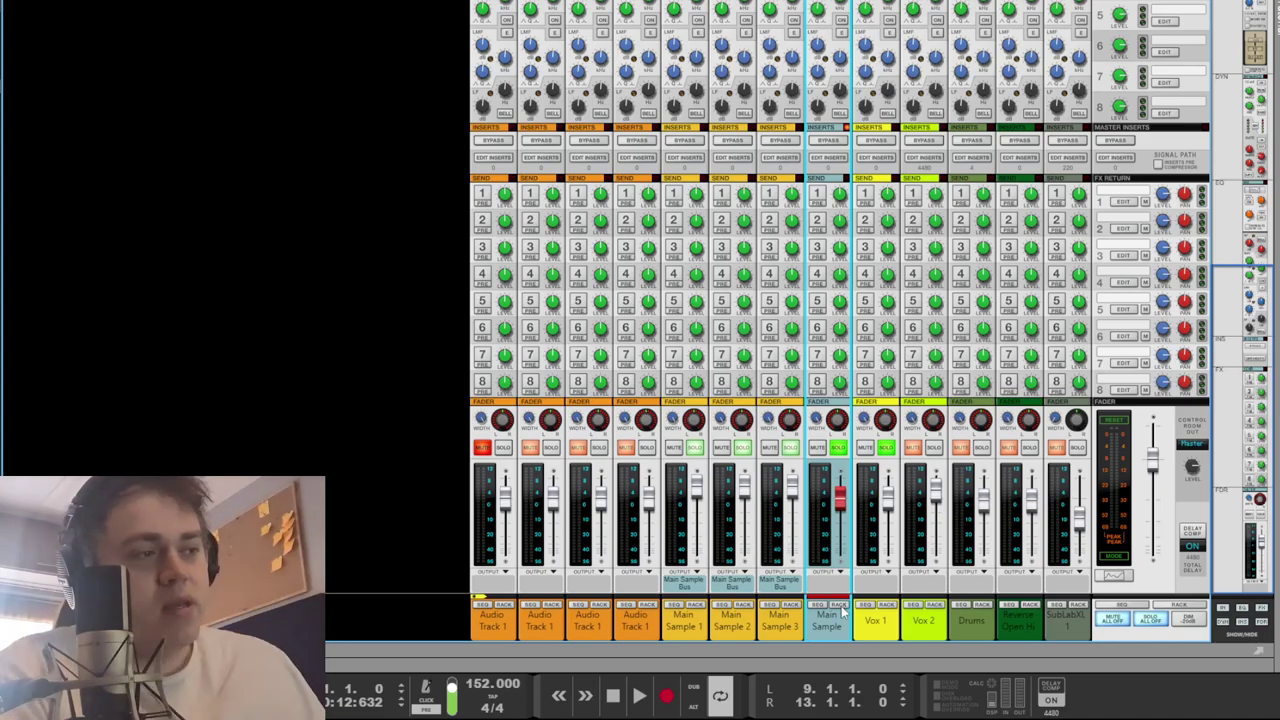
left_click(895, 622)
left_click(830, 623)
left_click(868, 625)
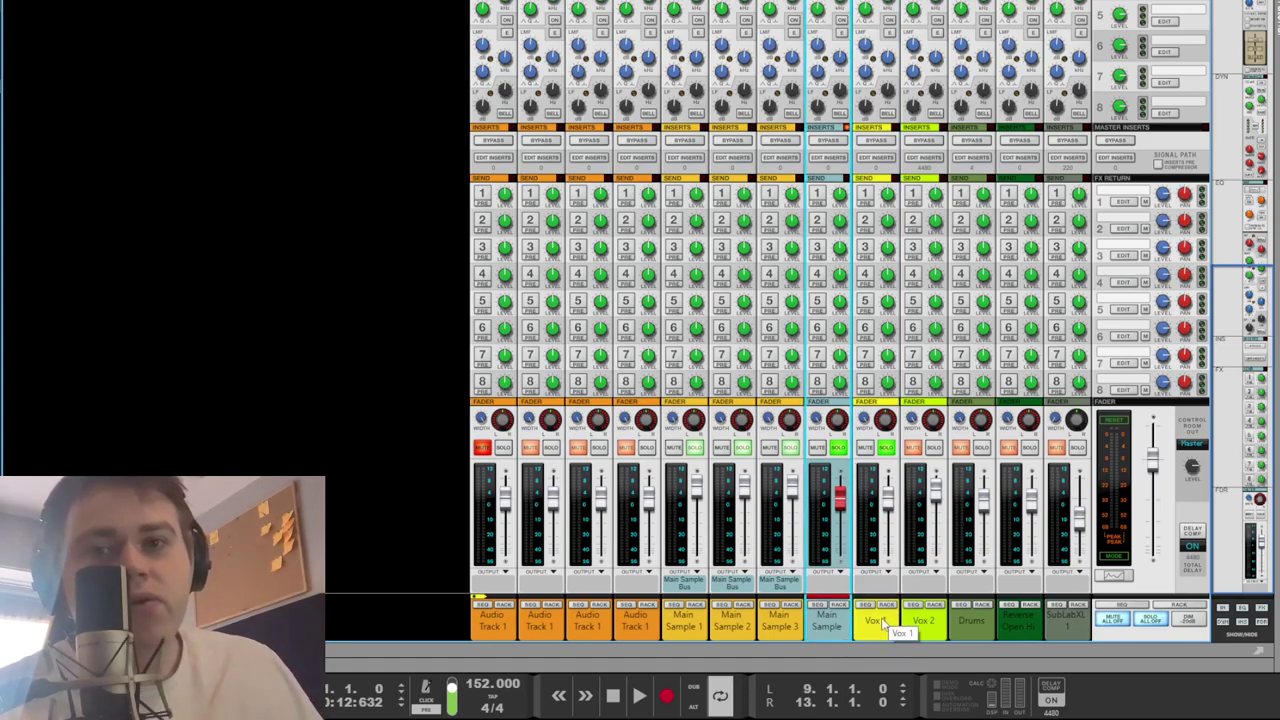
left_click(880, 622)
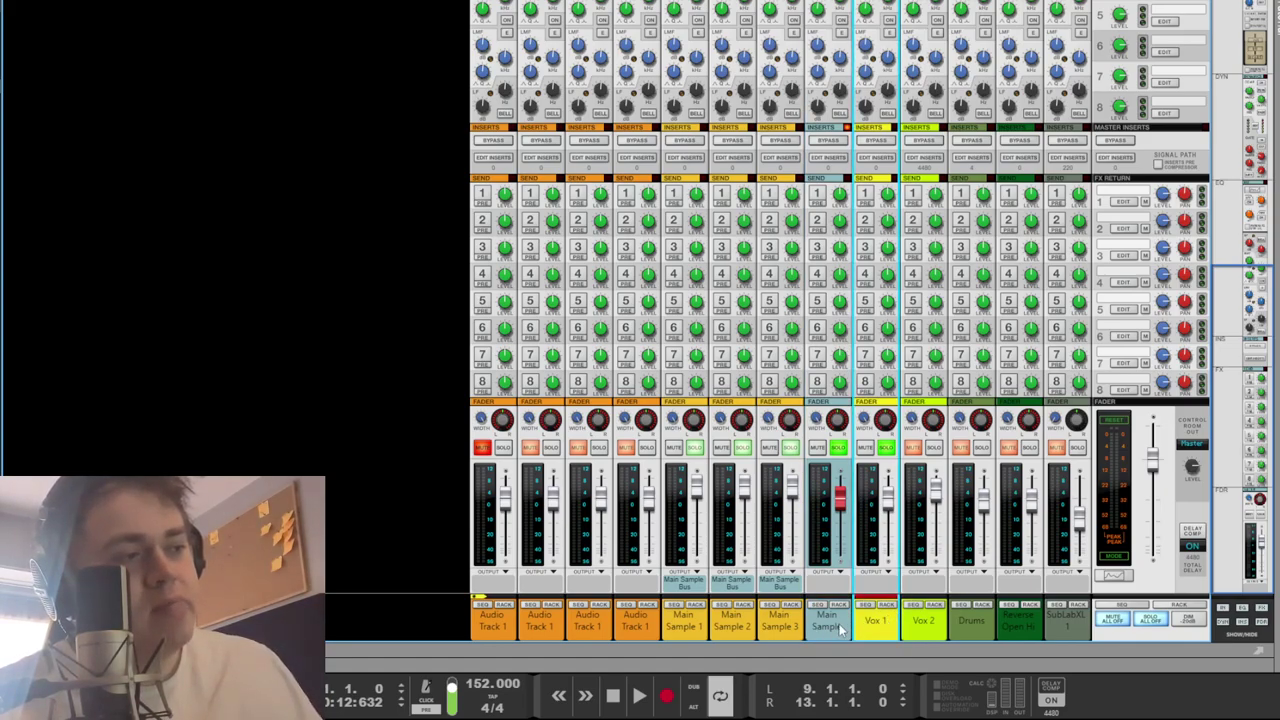
left_click(886, 449)
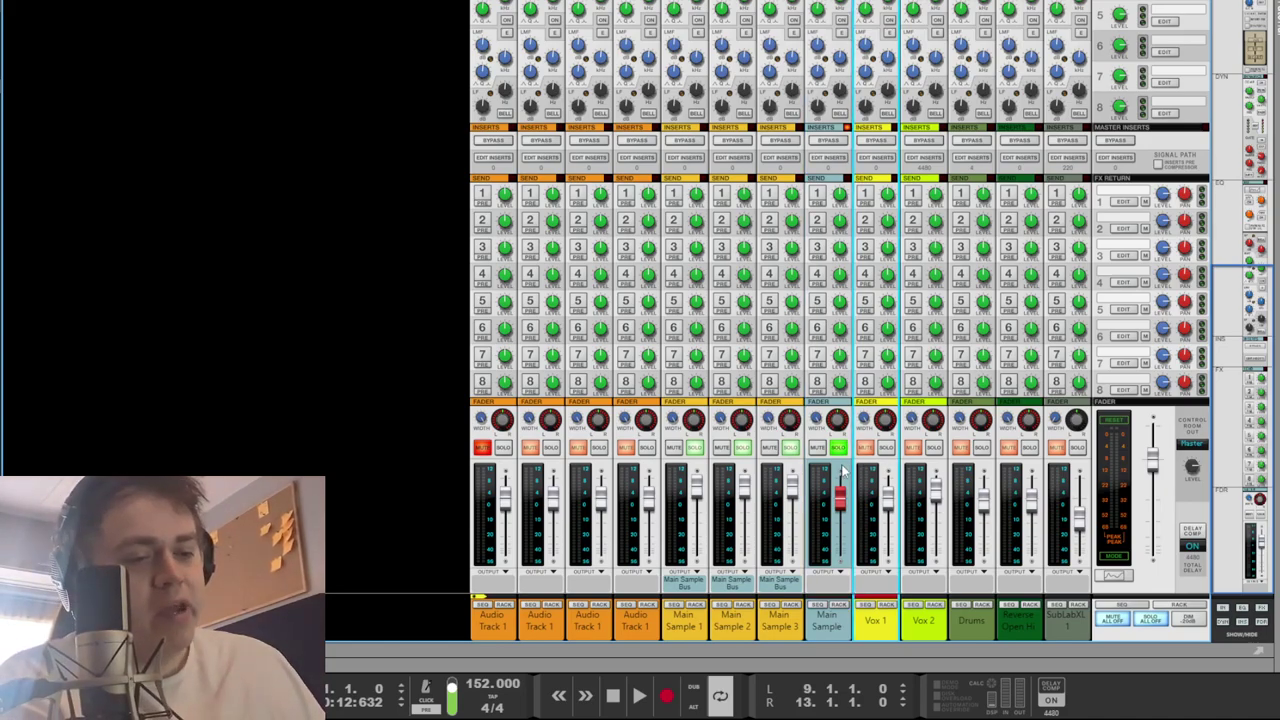
key("F2")
Switch the analyser source from Vox 1 to the Master Section and play briefly.
left_click(214, 398)
left_click(204, 414)
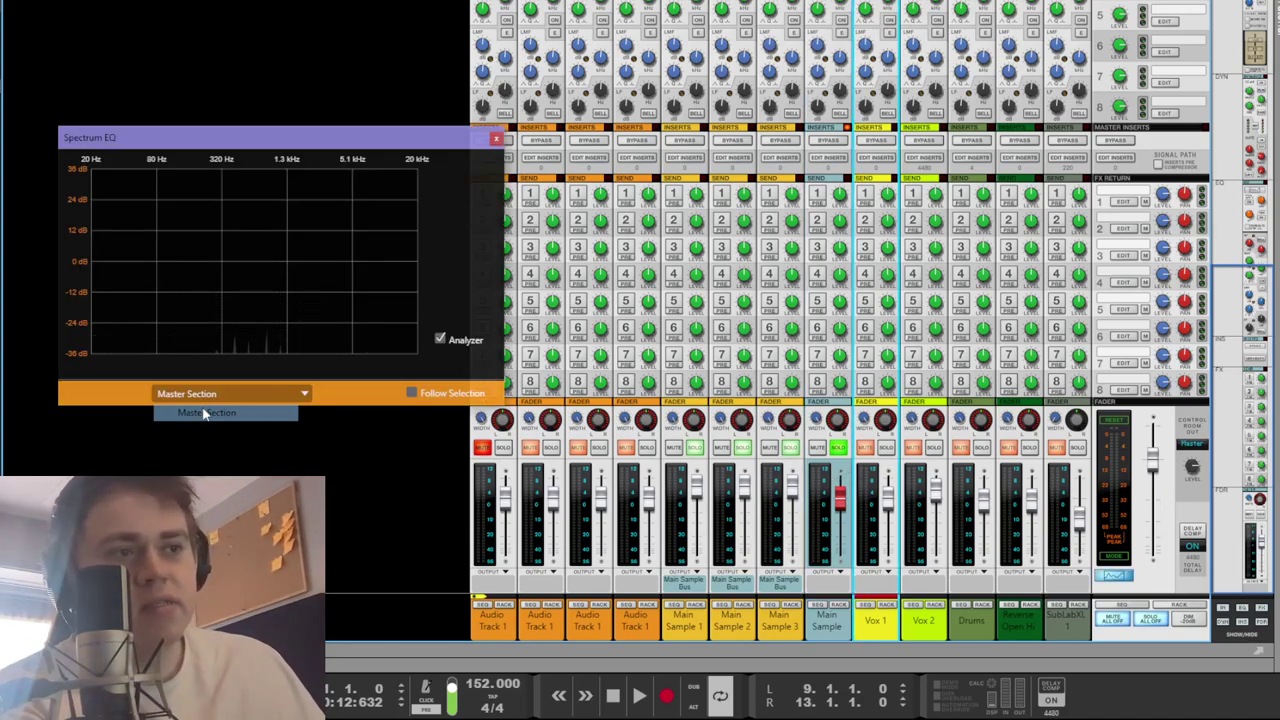
key("space")
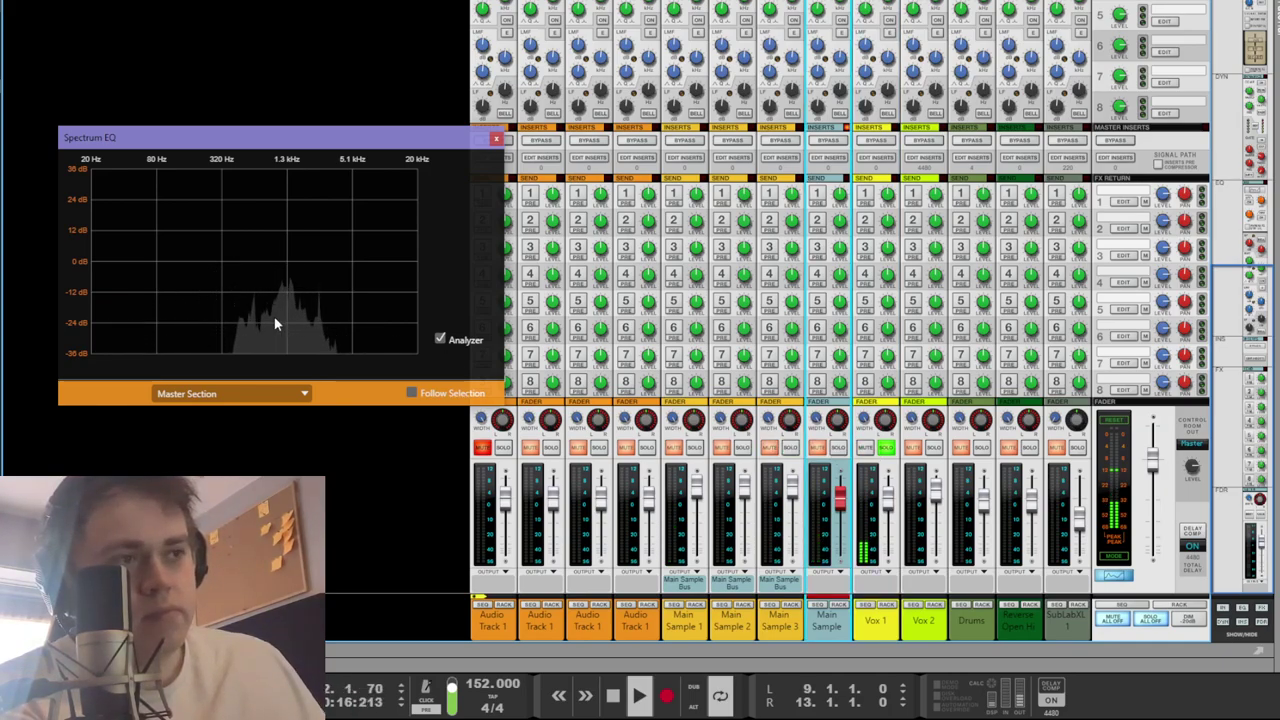
key("space")
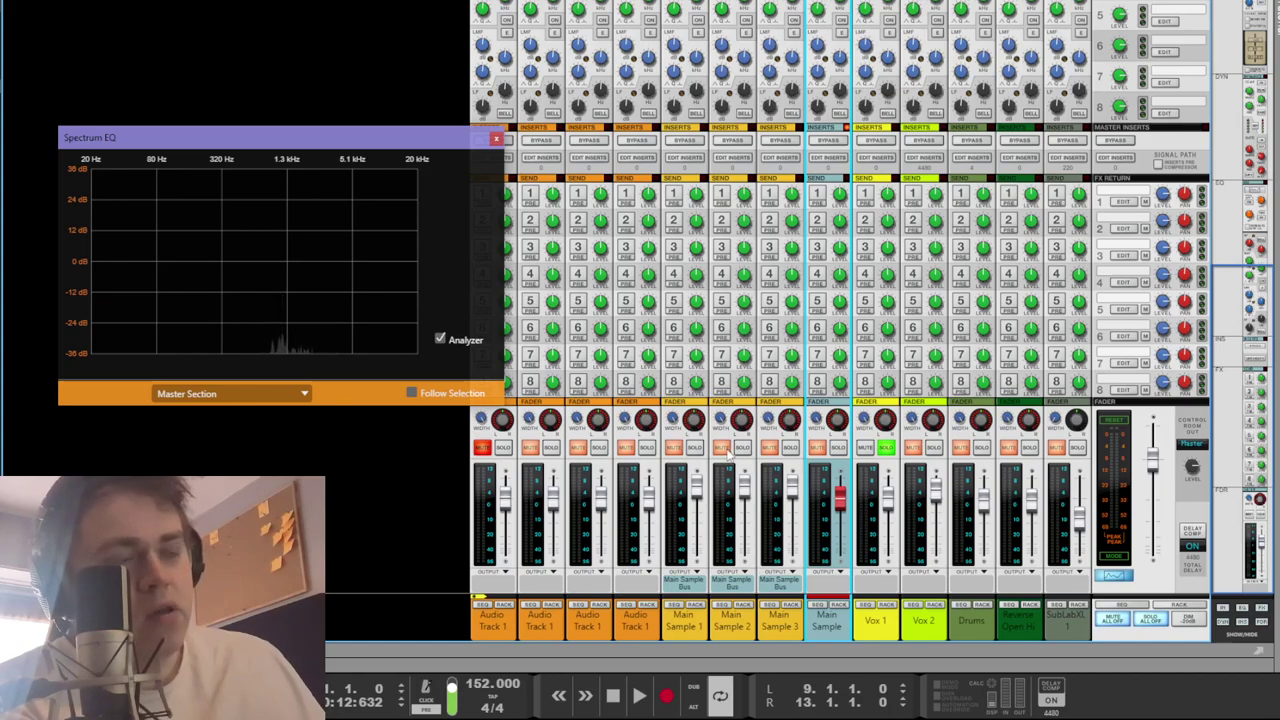
Solo Main Sample alongside Vox 1 and play the soloed channels, stopping at bar 9.
left_click(839, 448)
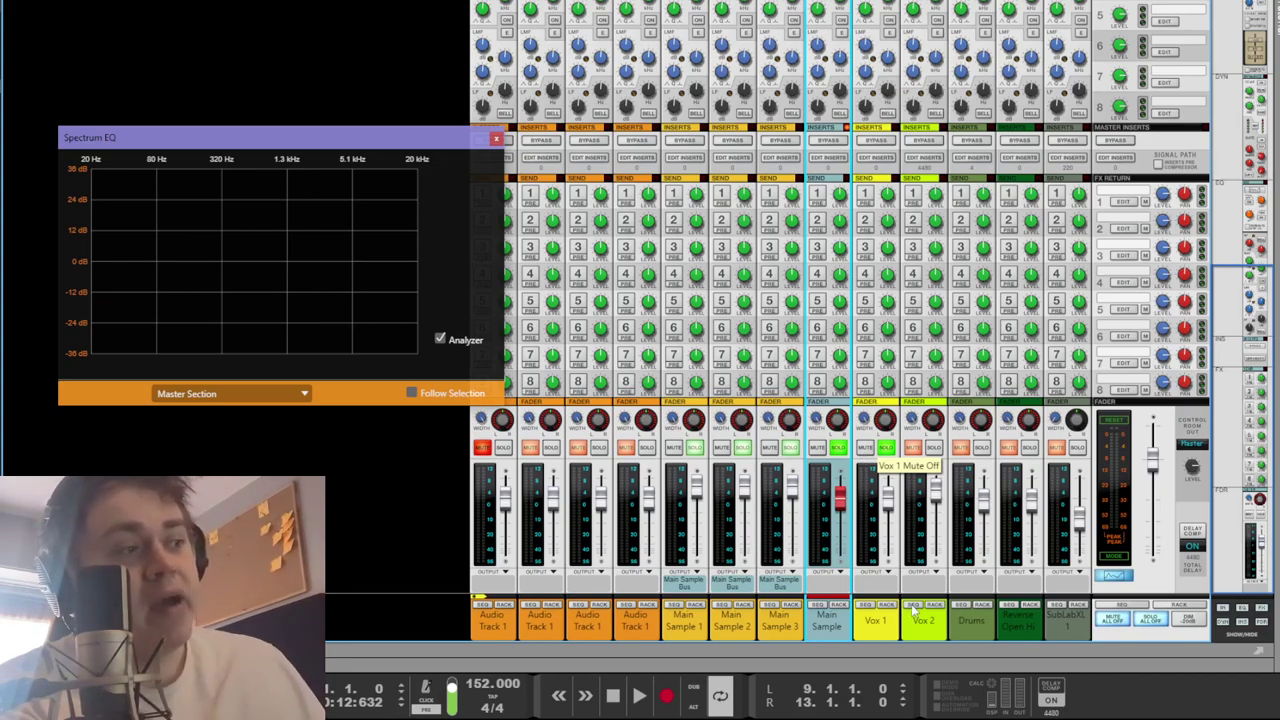
left_click(882, 622)
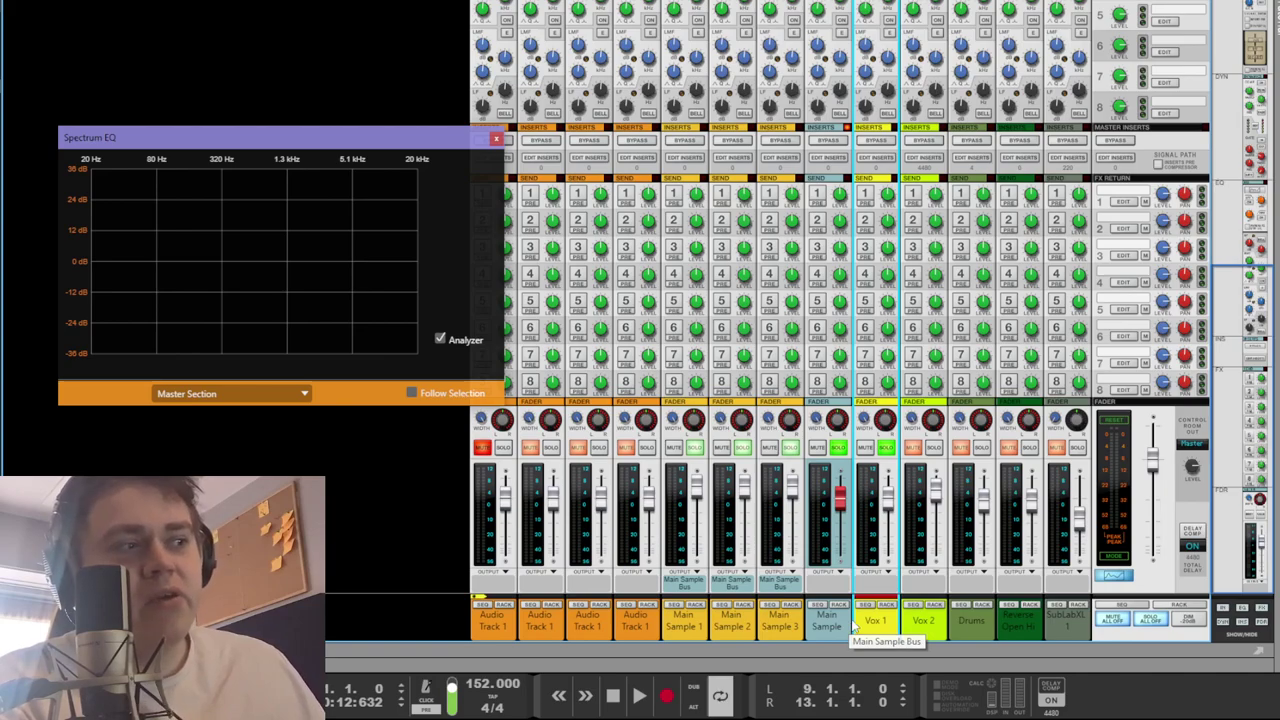
key("space")
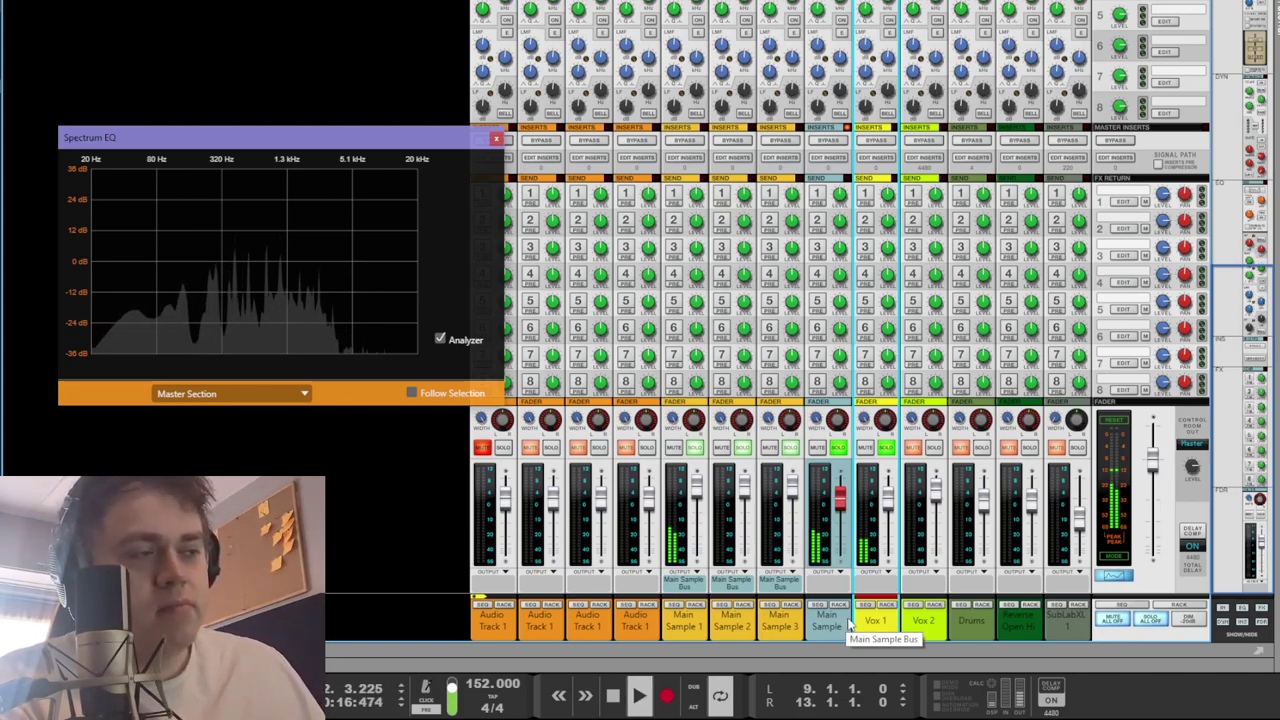
left_click(843, 624)
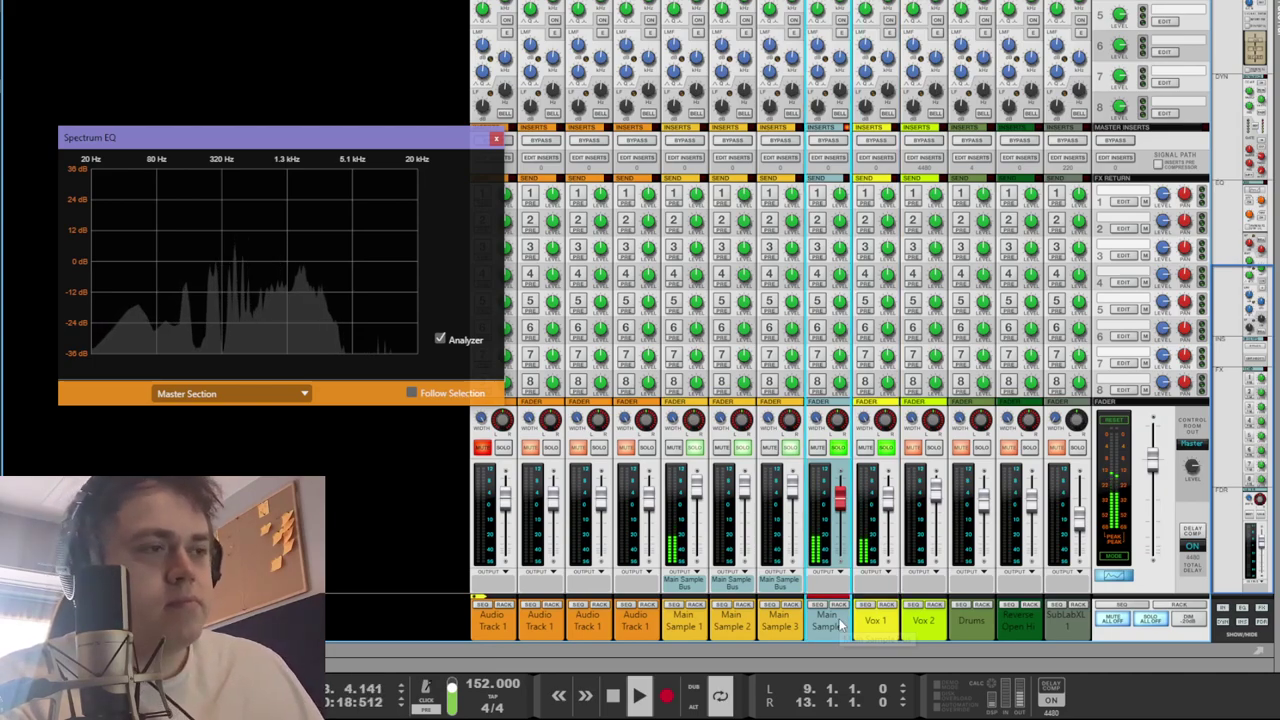
key("space")
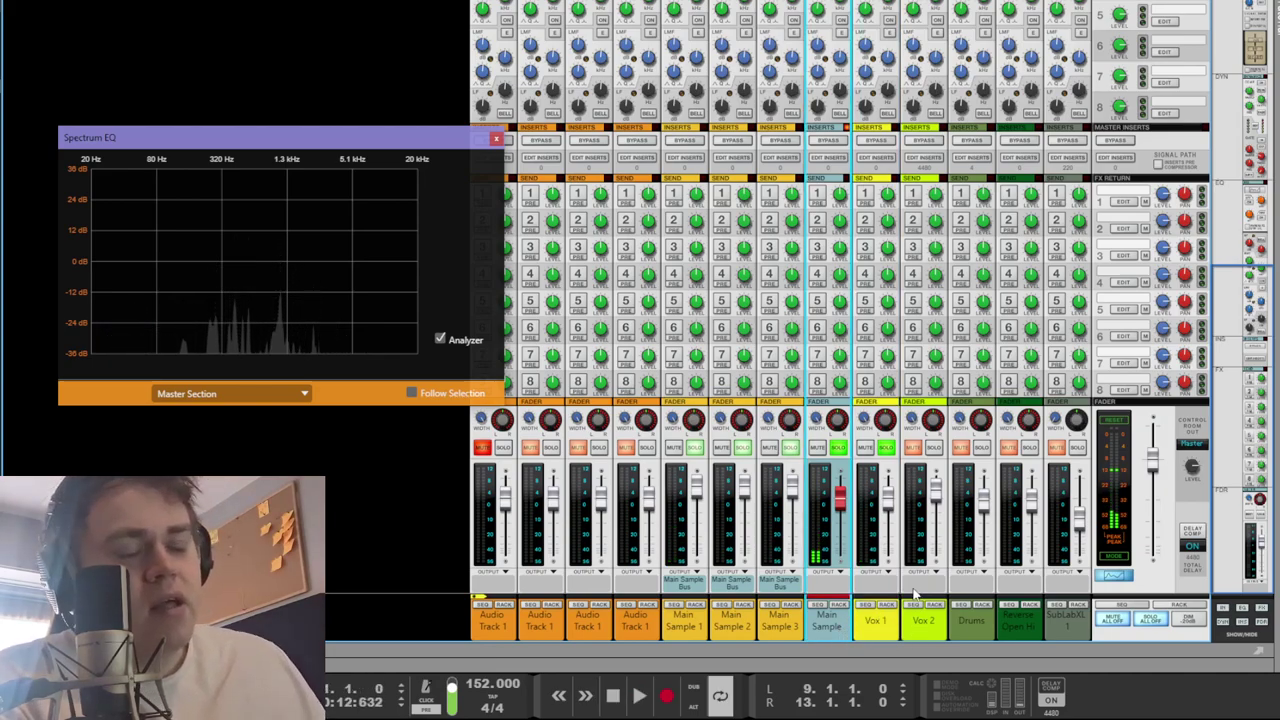
Close the Spectrum EQ, clear the Vox 1 and other solos, and solo Vox 2.
left_click(882, 620)
key("F6")
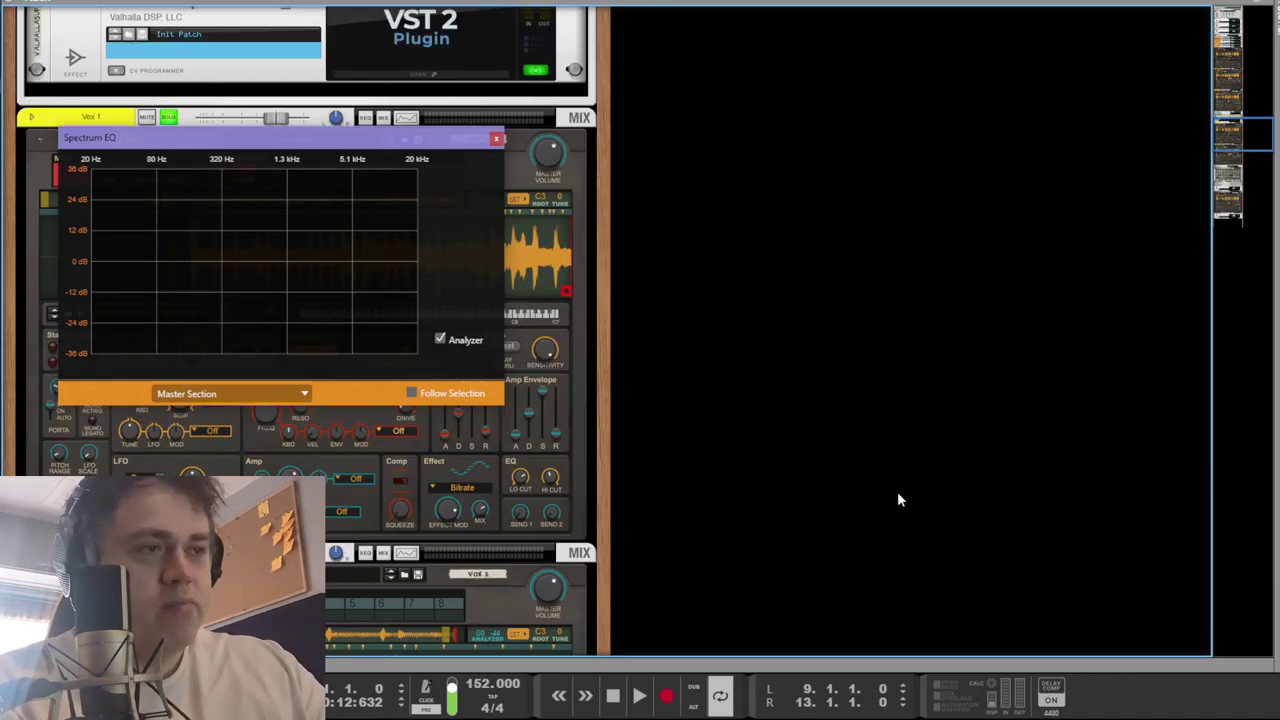
key("F2")
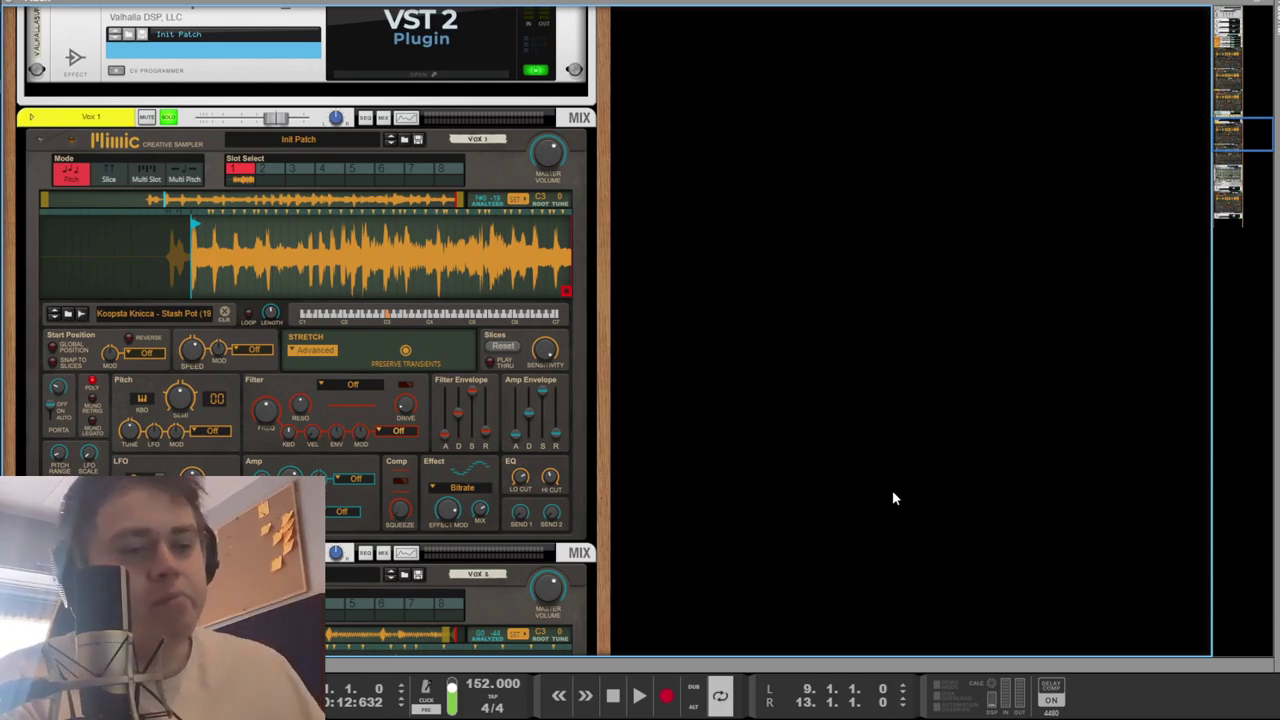
key("F5")
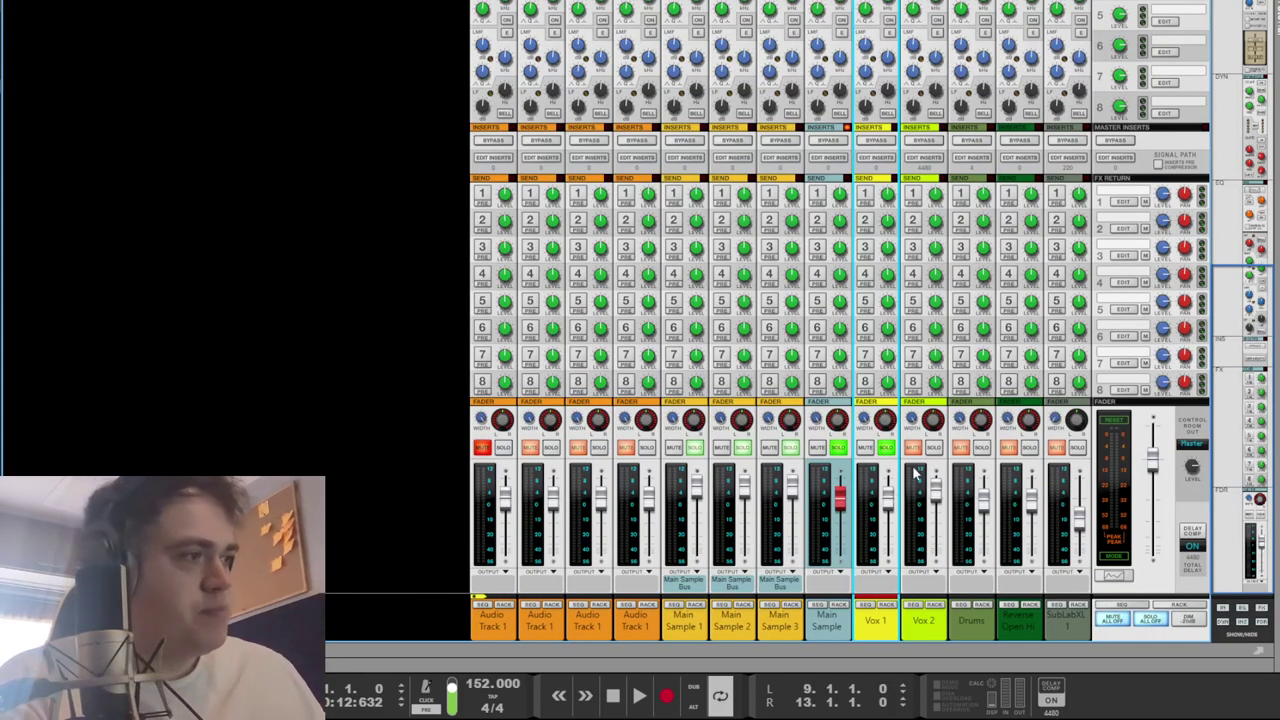
left_click(882, 452)
left_click(833, 455)
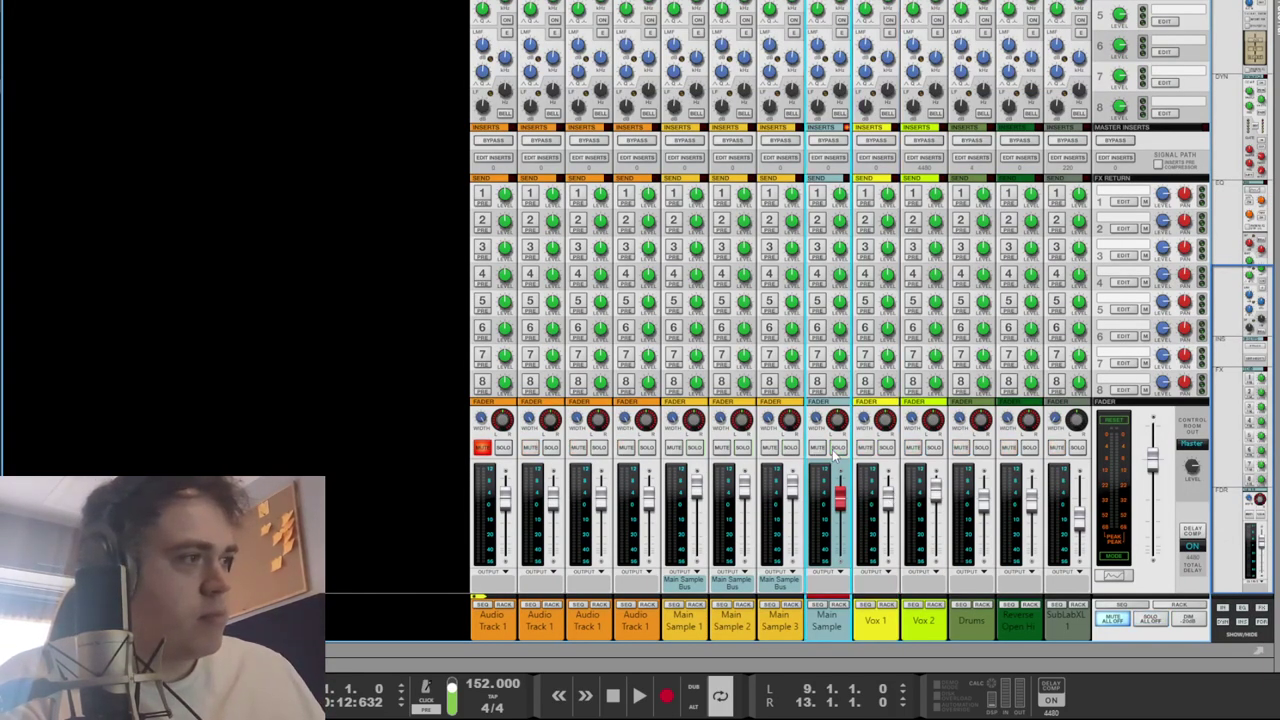
left_click(938, 449)
Set the loop locators to bars 16–17, play, and show Vox 2's Mimic sampler.
key("F7")
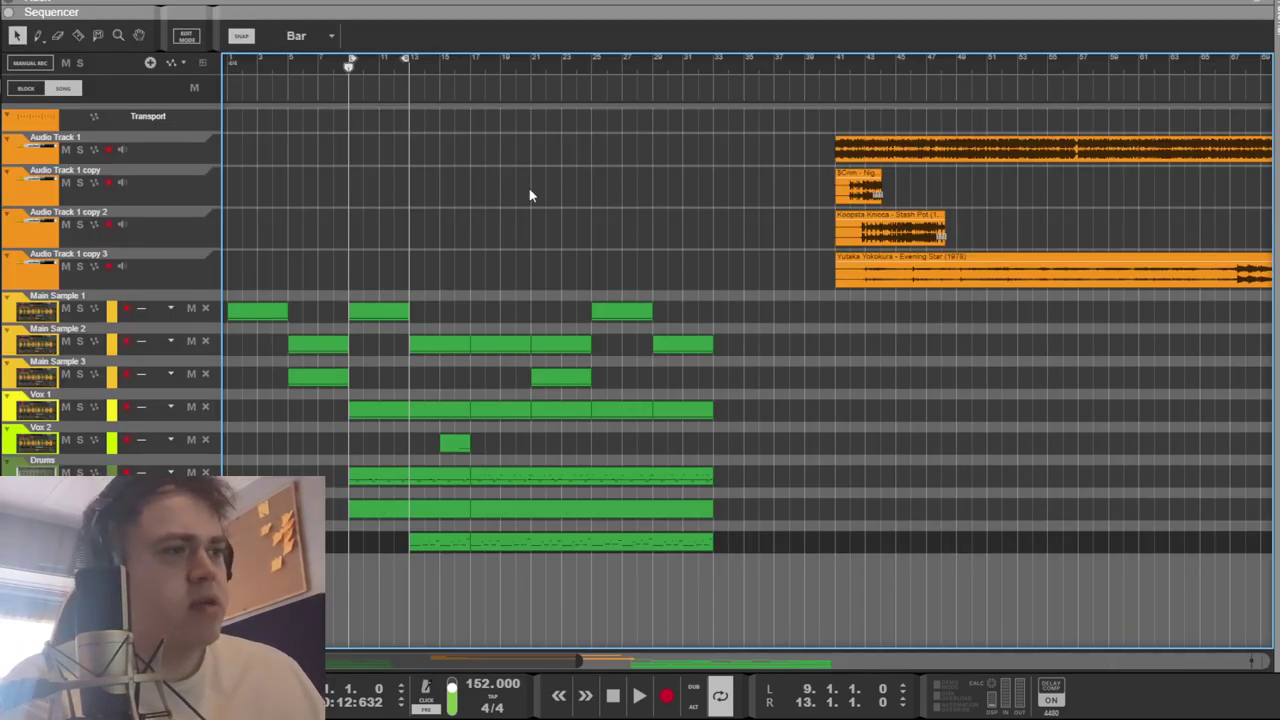
left_click(455, 61, "alt")
left_click(466, 62, "ctrl")
key("space")
key("F6")
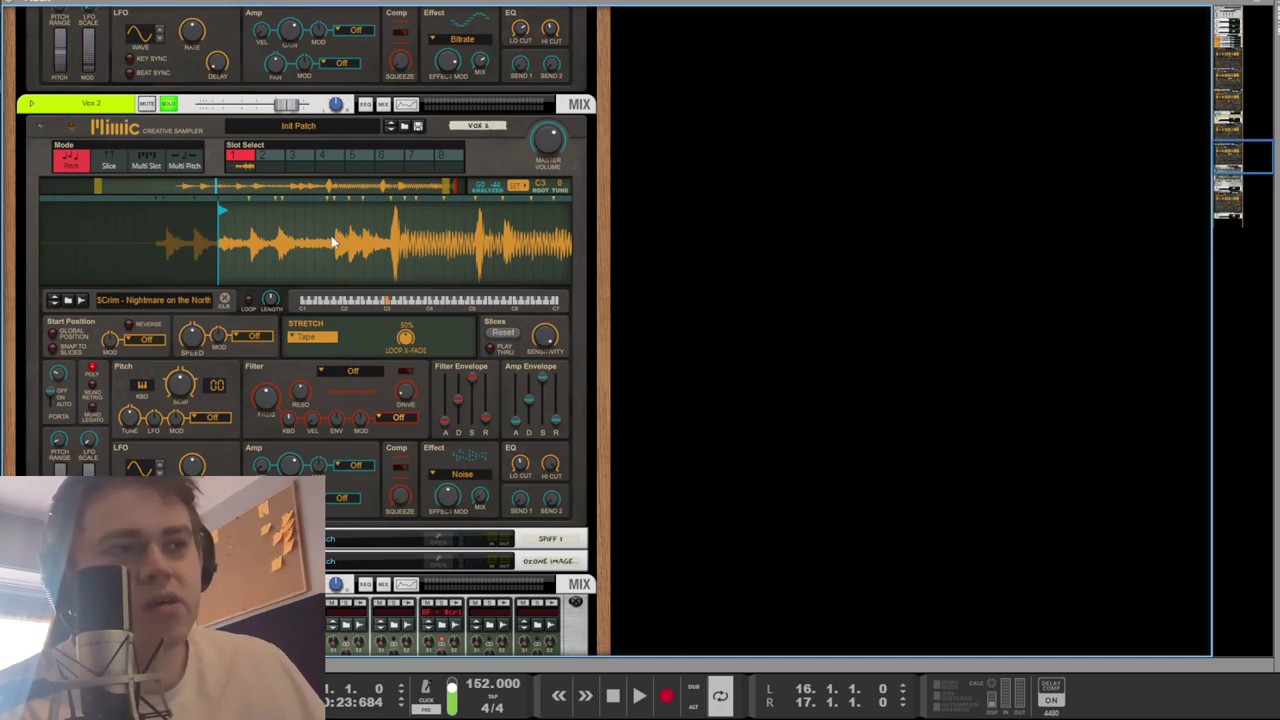
Play the Vox 2 sample with Vox 2 kept soloed, checking mixer and rack.
key("space")
key("space")
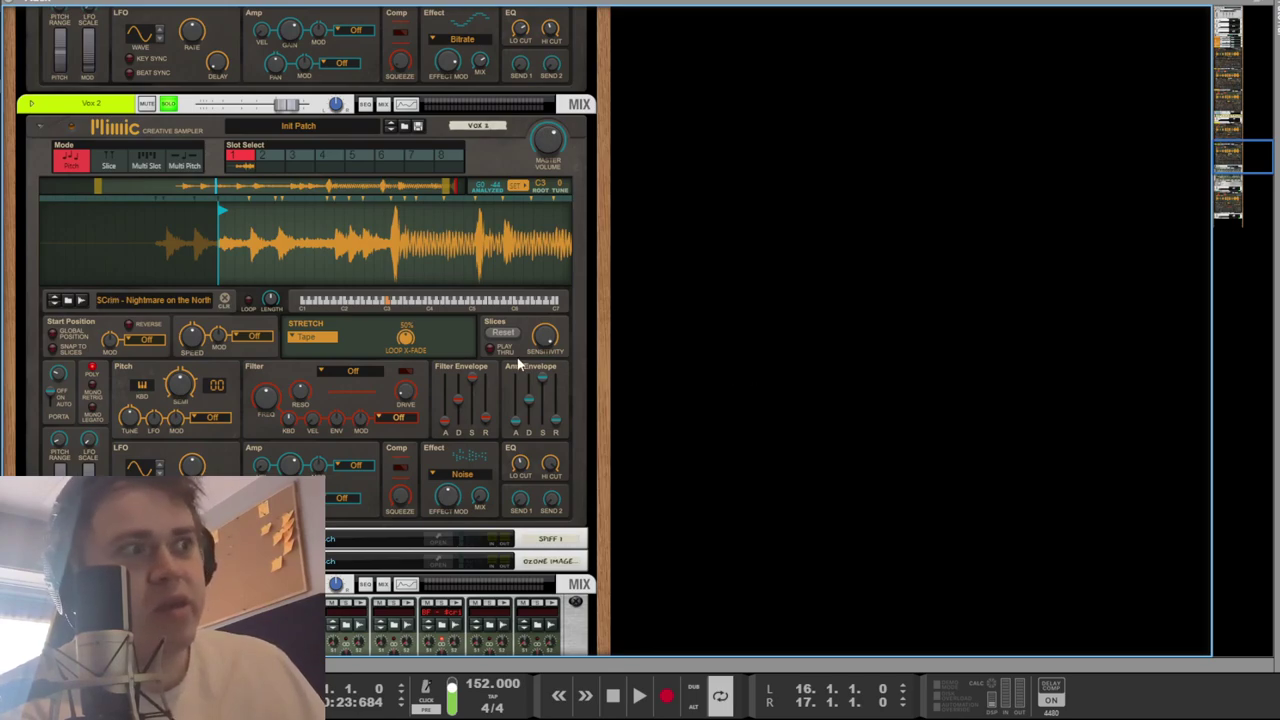
key("Tab")
left_click_drag(848, 395, 884, 505)
key("F5")
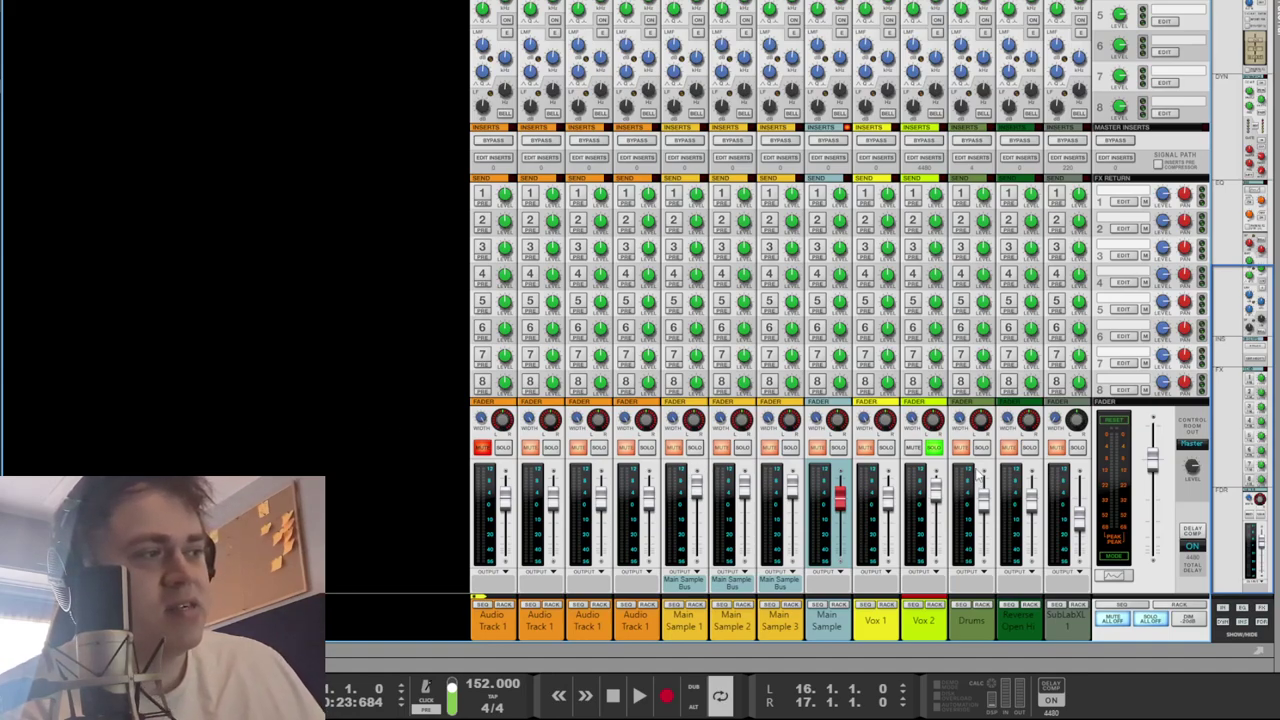
left_click(935, 448)
left_click(933, 448)
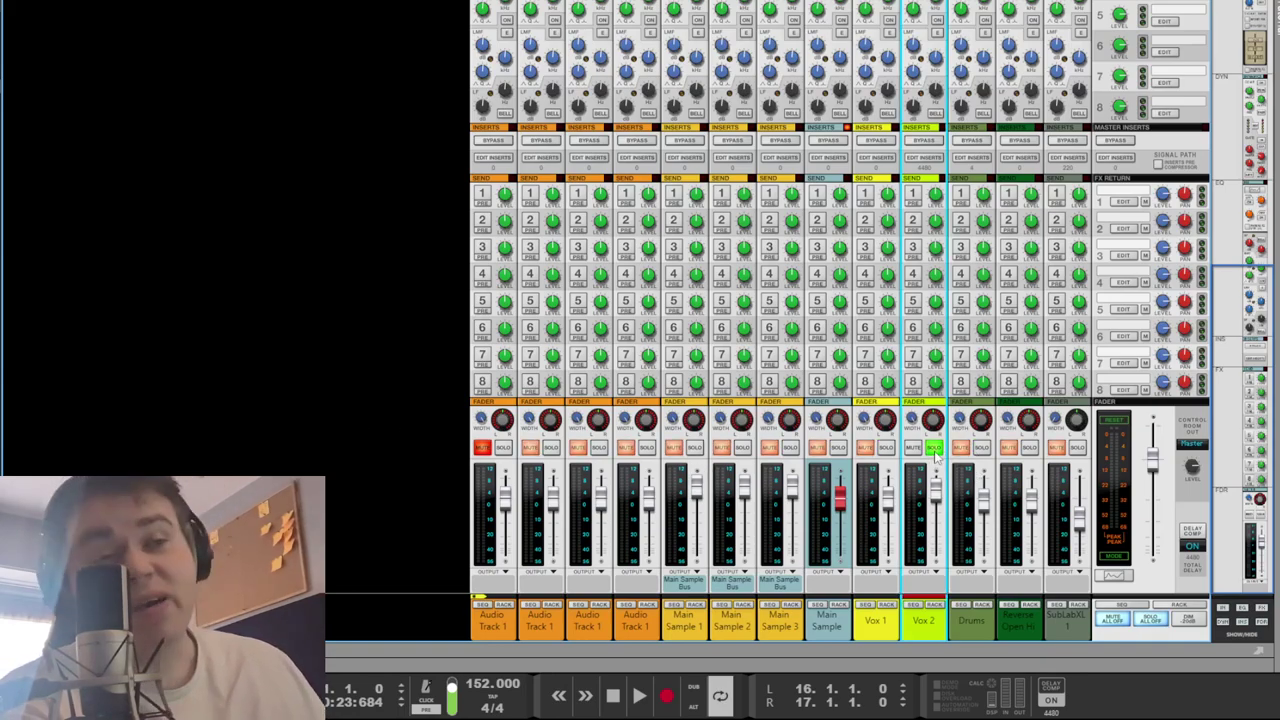
key("space")
key("F6")
key("space")
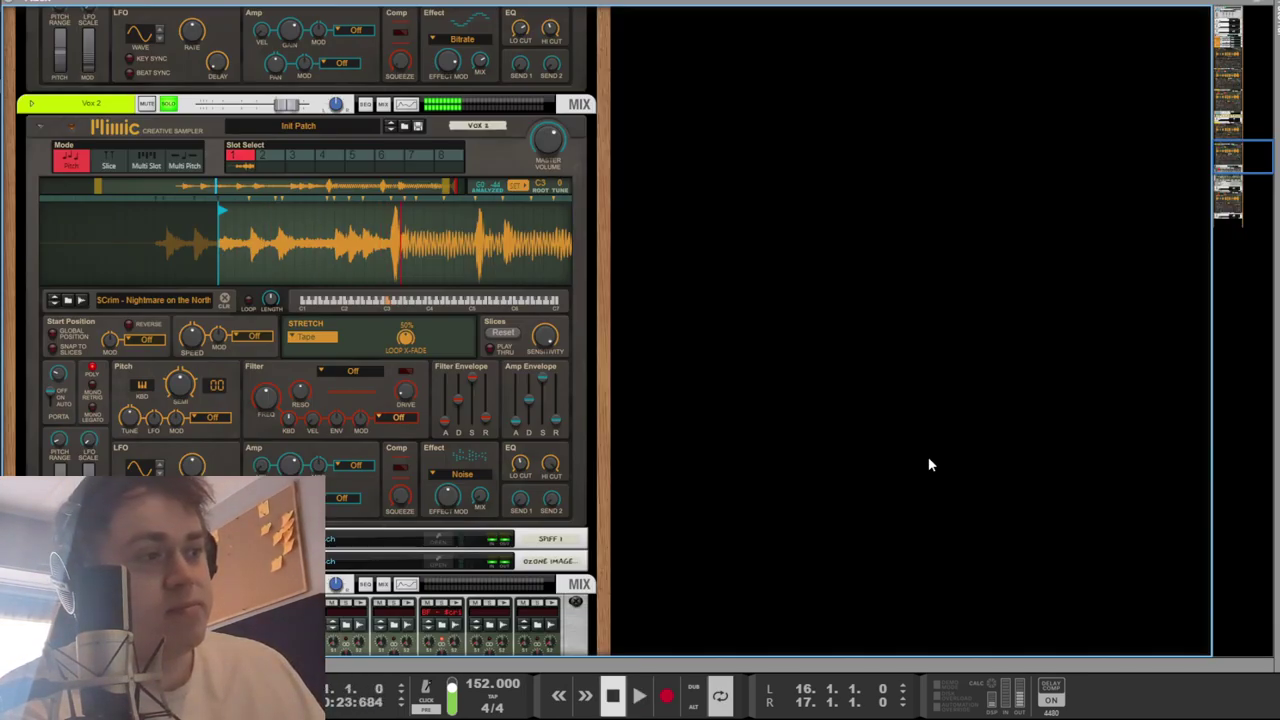
key("F5")
key("F6")
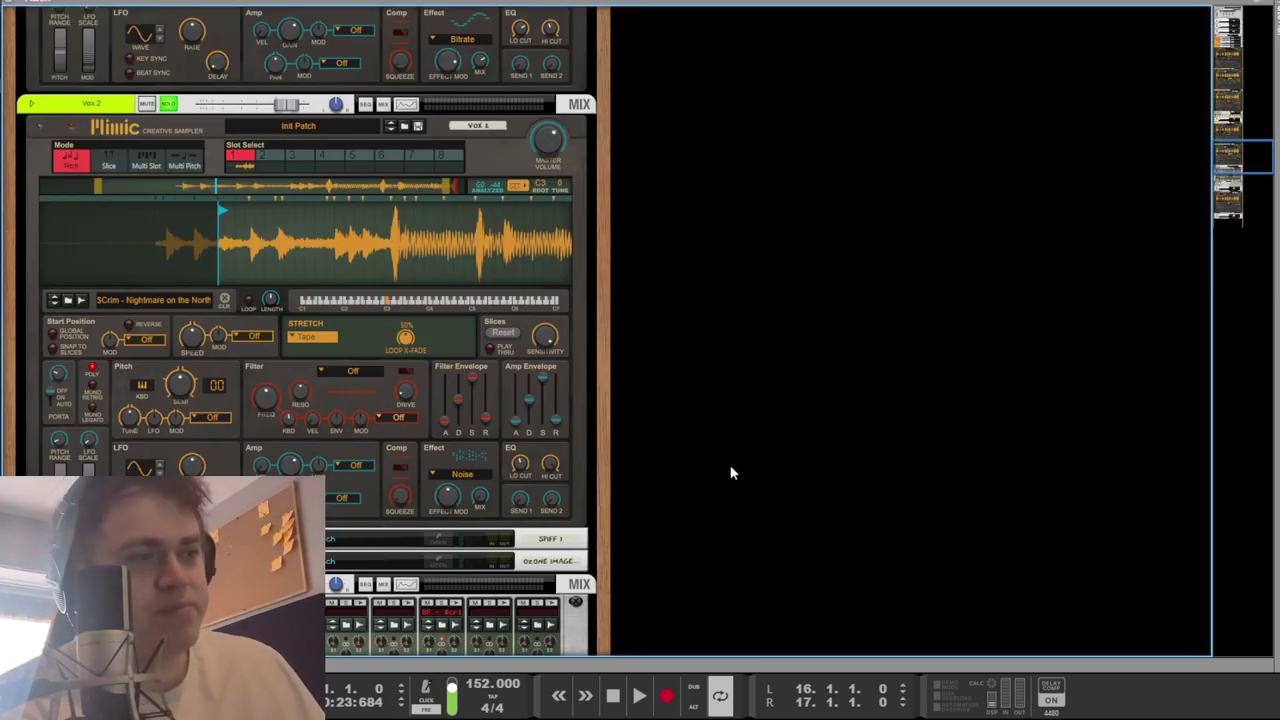
Audition Vox 2 through the Spiff plugin, then close it and return to the mixer.
left_click(447, 545)
key("space")
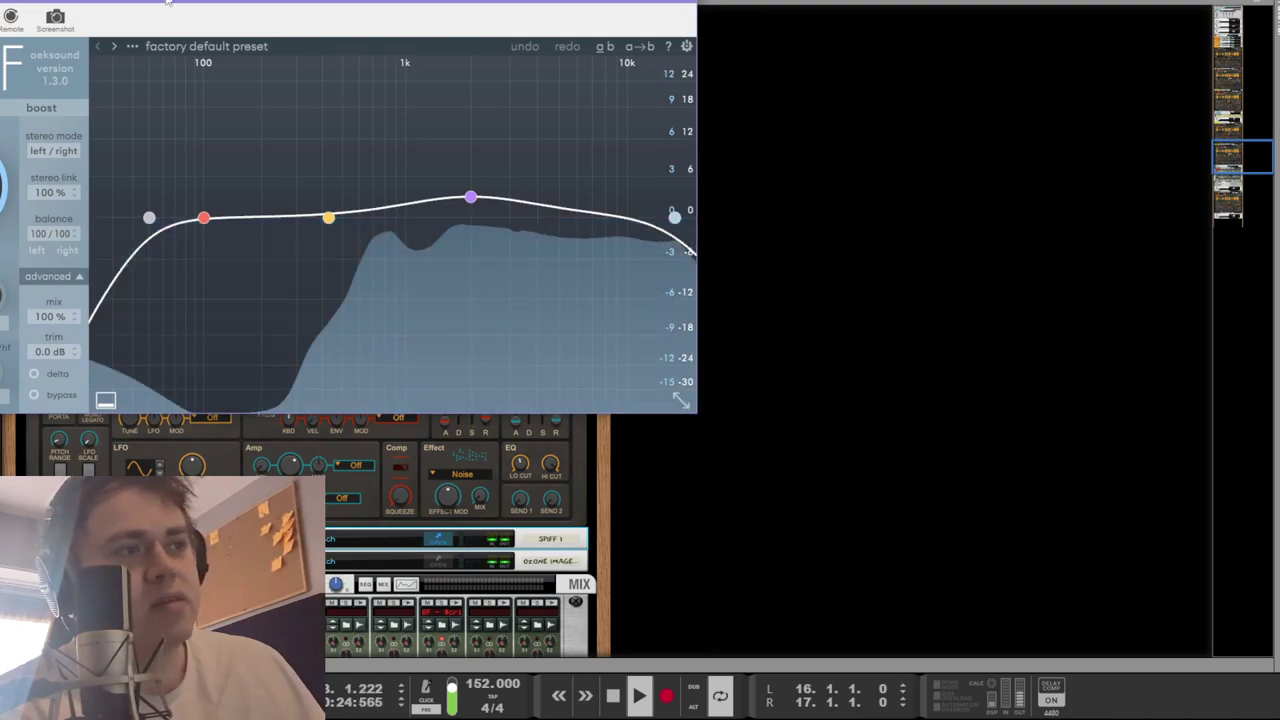
key("space")
key("space")
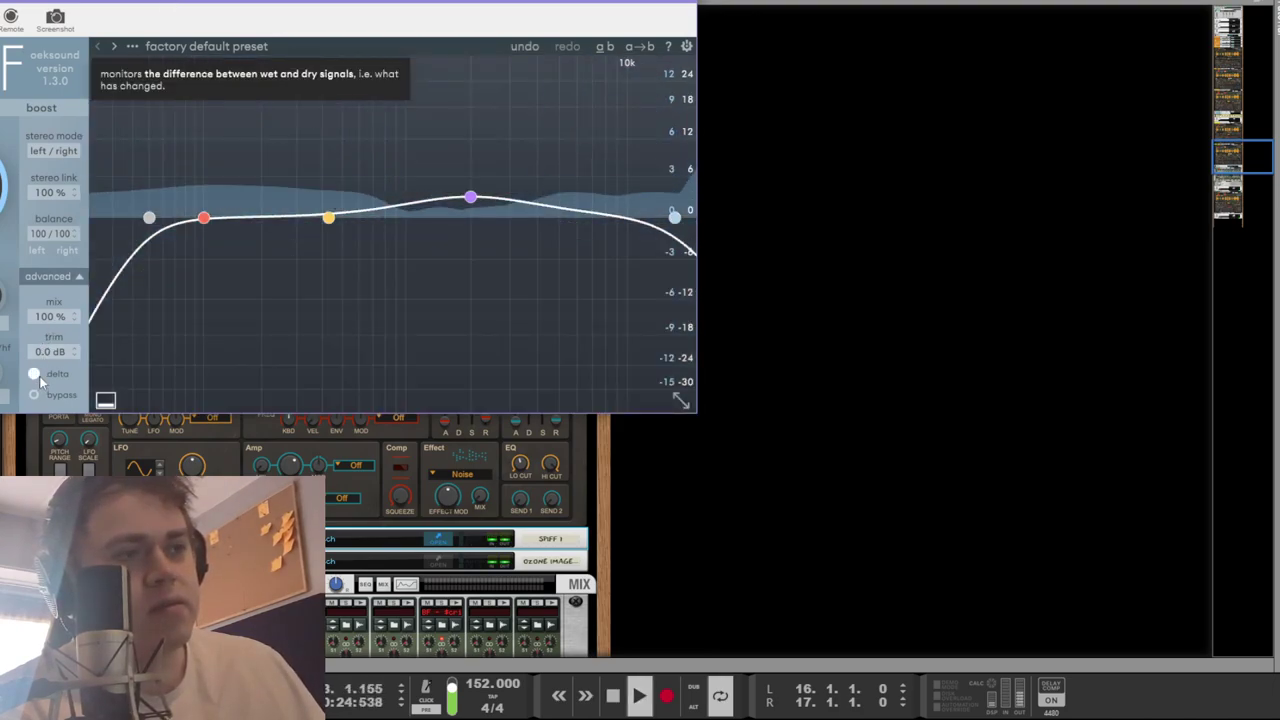
key("space")
left_click(910, 445)
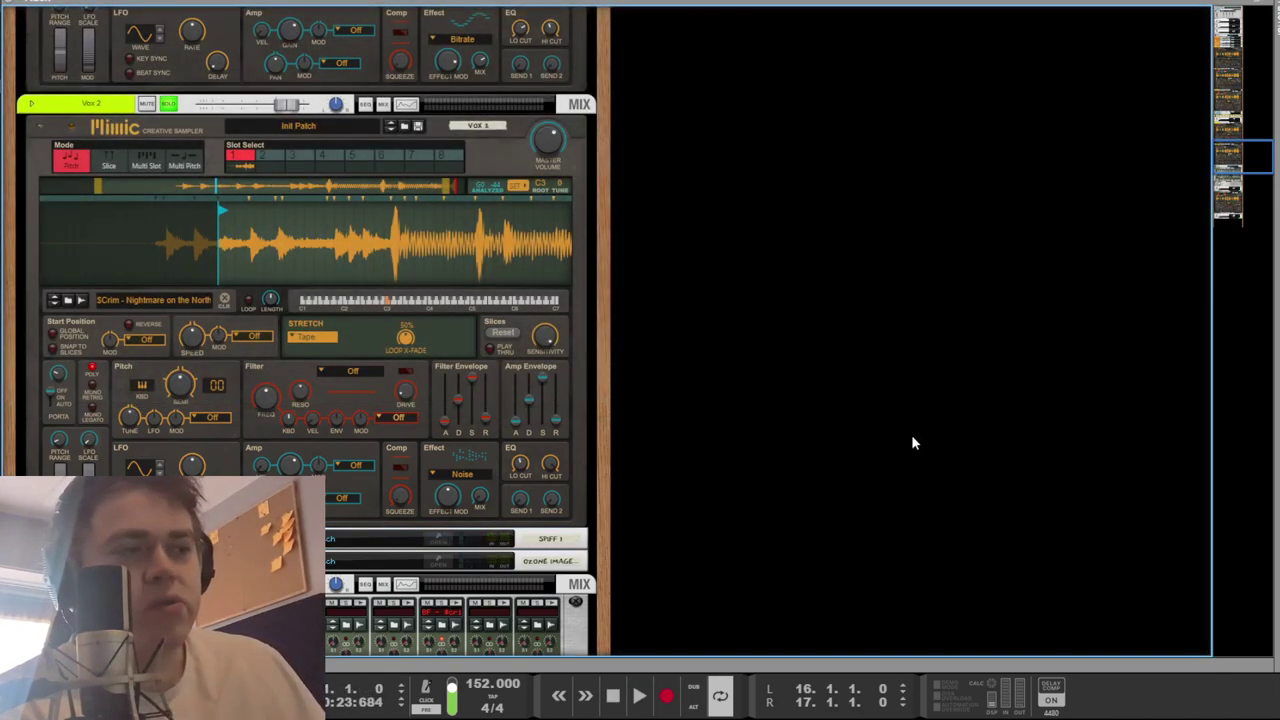
key("F5")
key("F6")
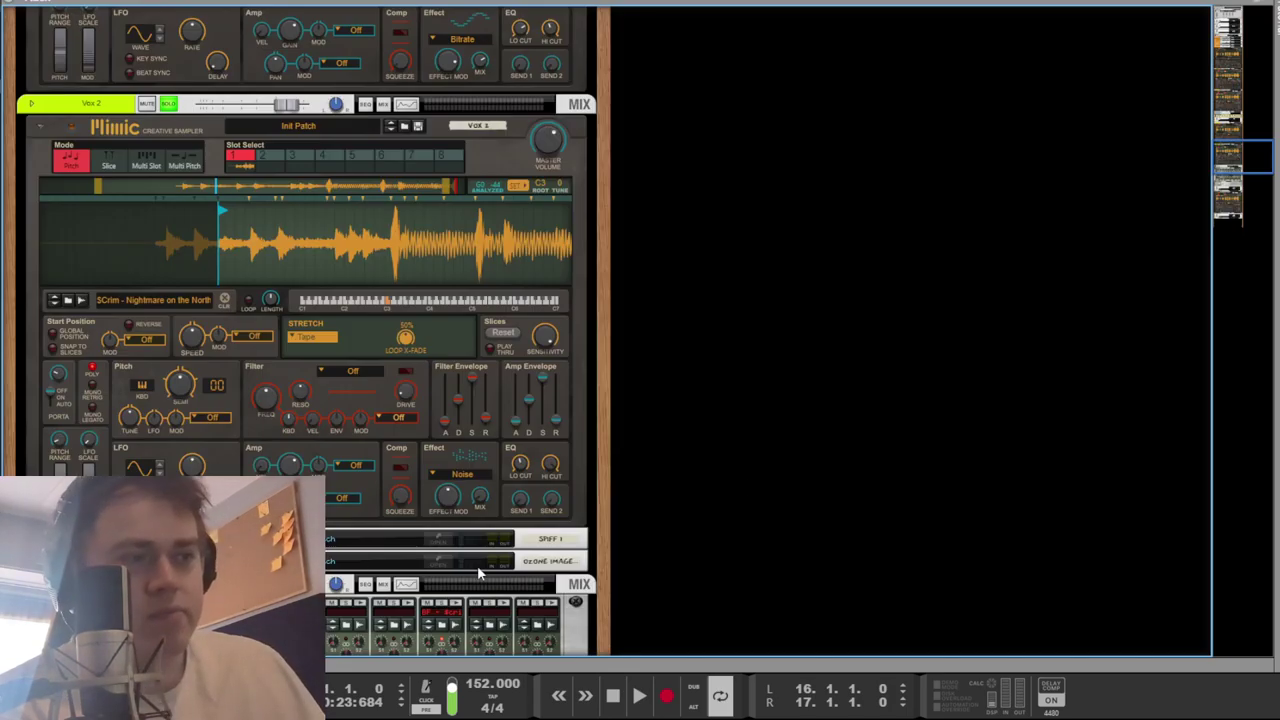
key("F5")
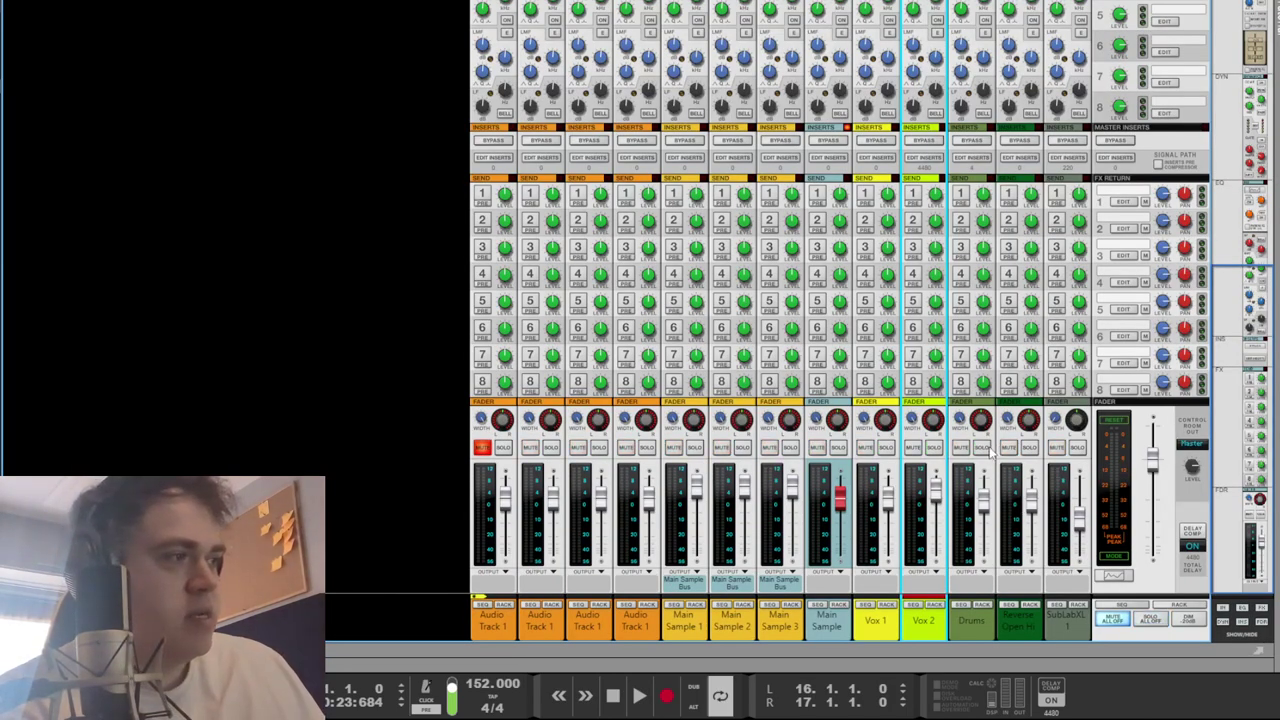
Loop bars 21–25 in the arrangement and play from bar 21.
key("F7")
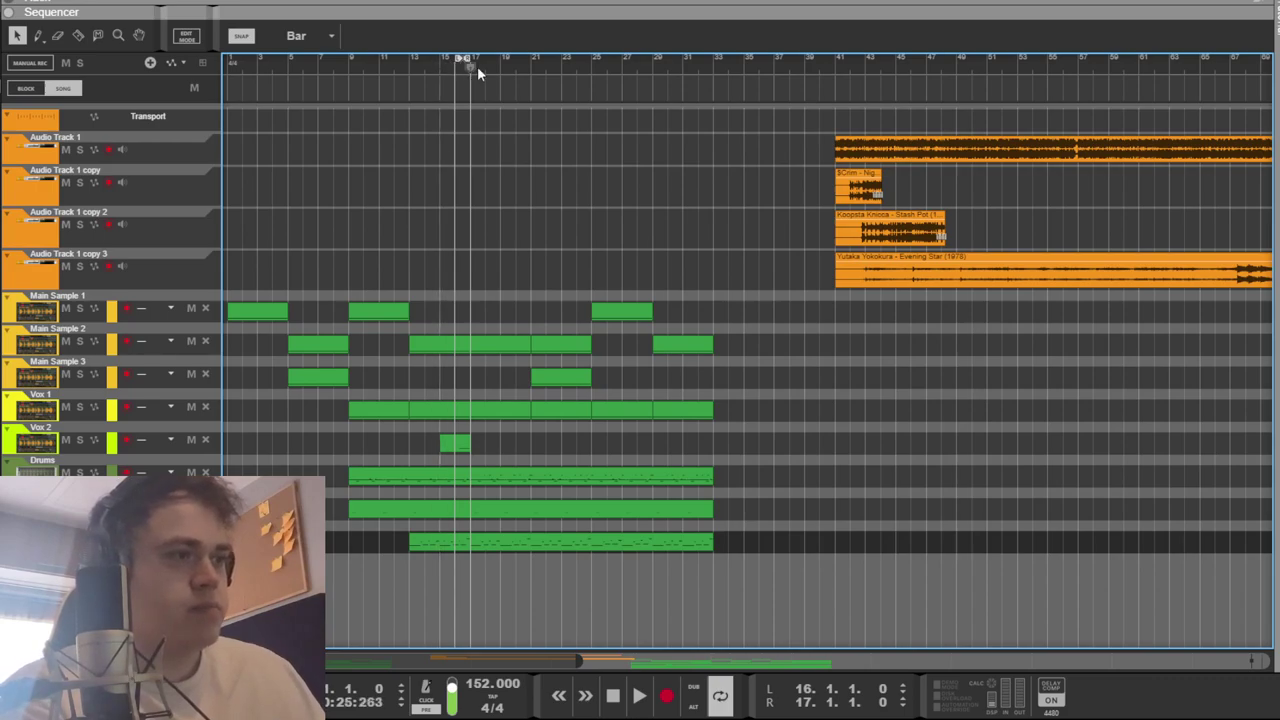
left_click(531, 68)
key("space")
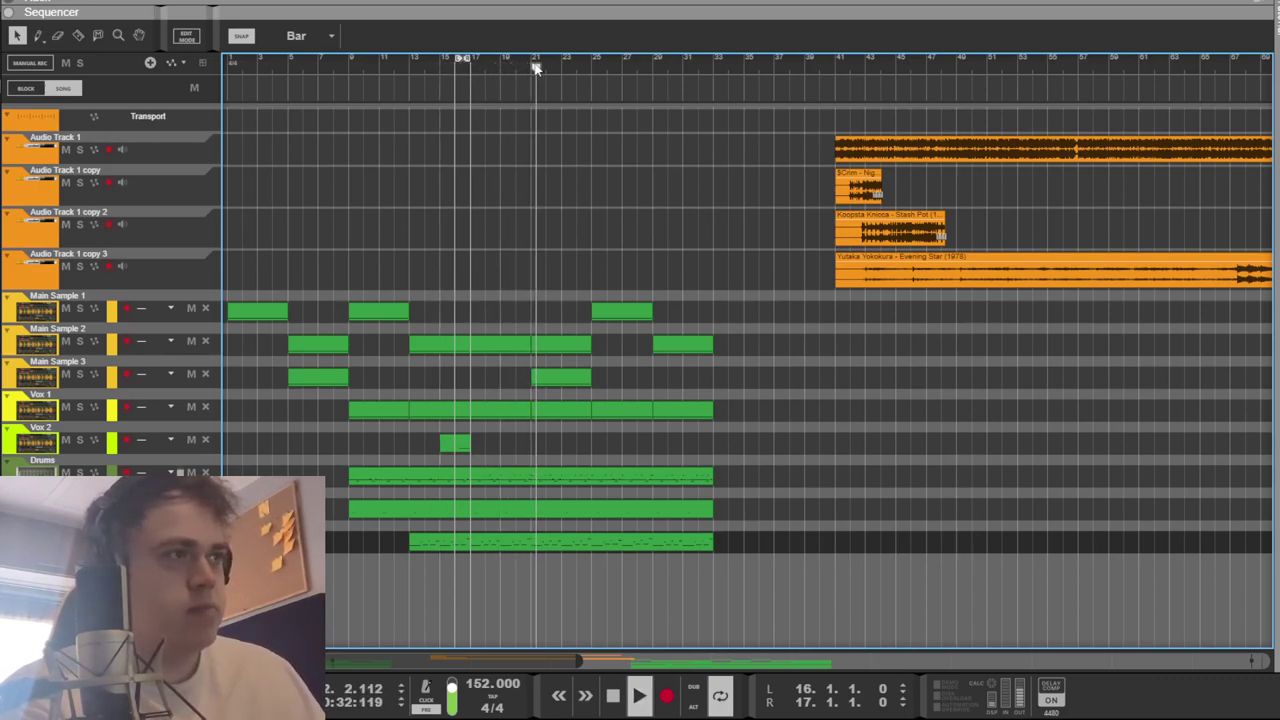
left_click_drag(531, 68, 586, 68)
Review the Drums Redrum kit in the rack during playback, then return to the arrangement.
key("F6")
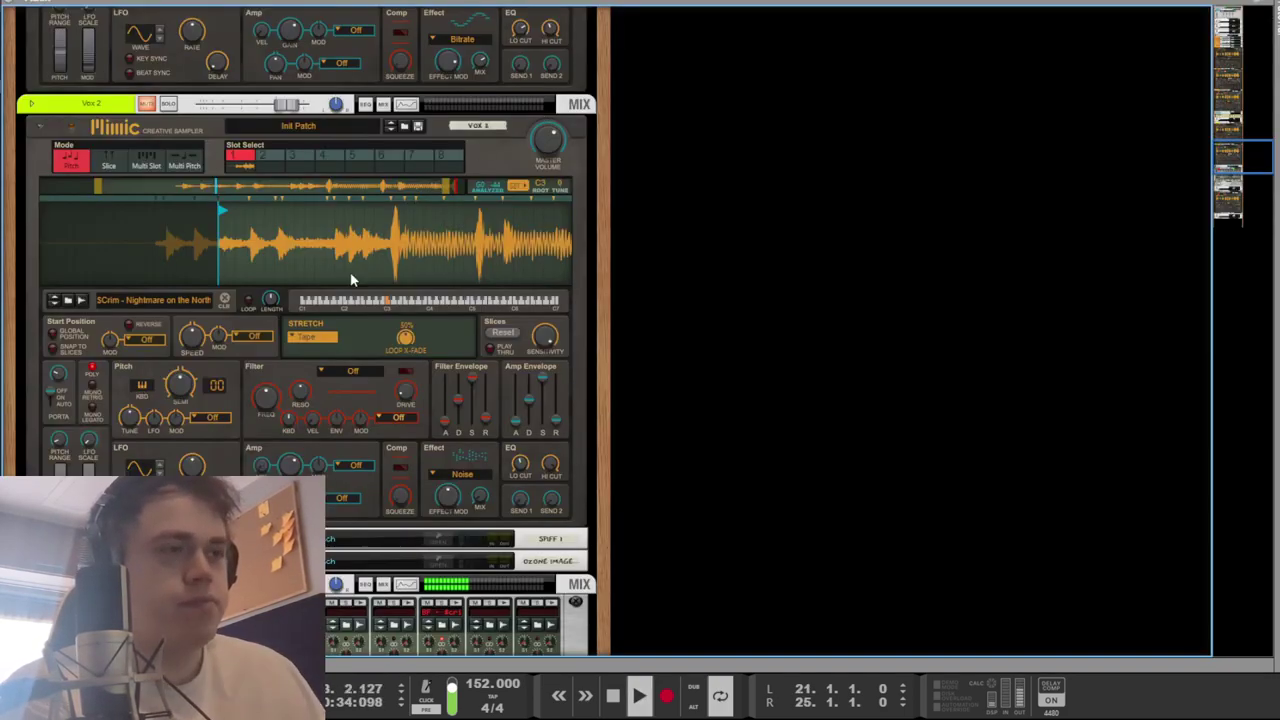
scroll(592, 395, "down", 3)
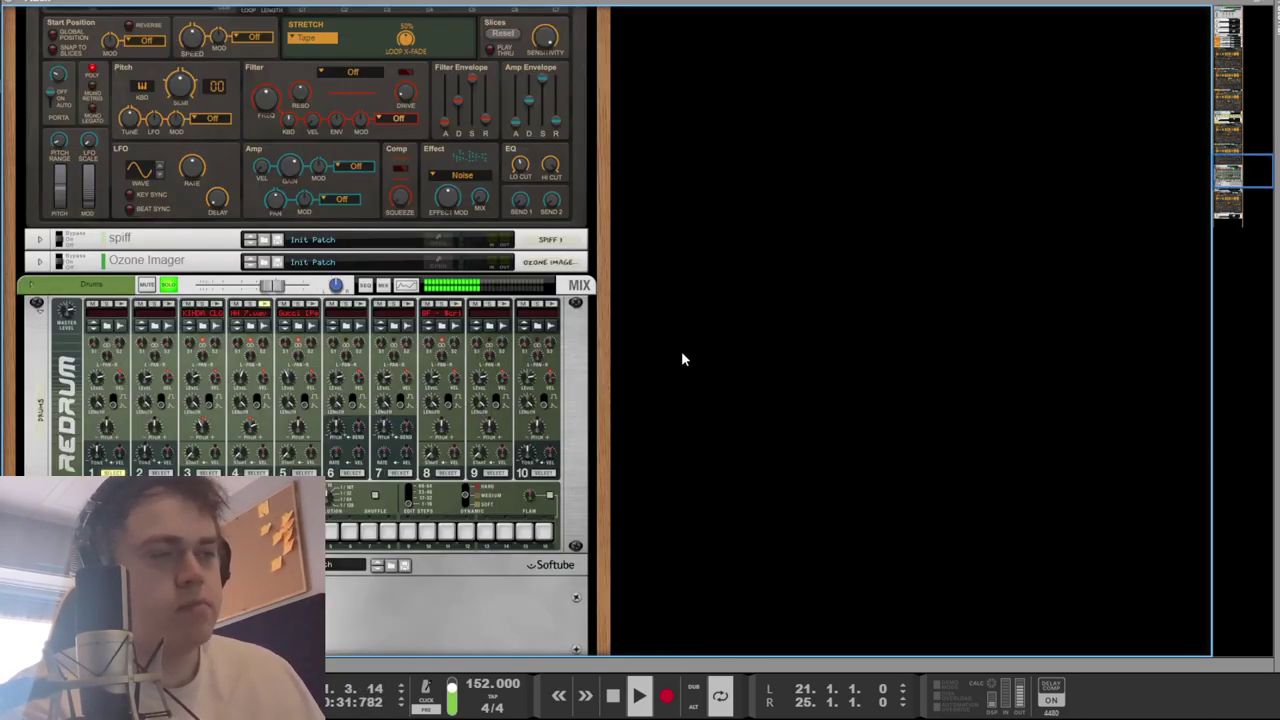
scroll(652, 360, "down", 3)
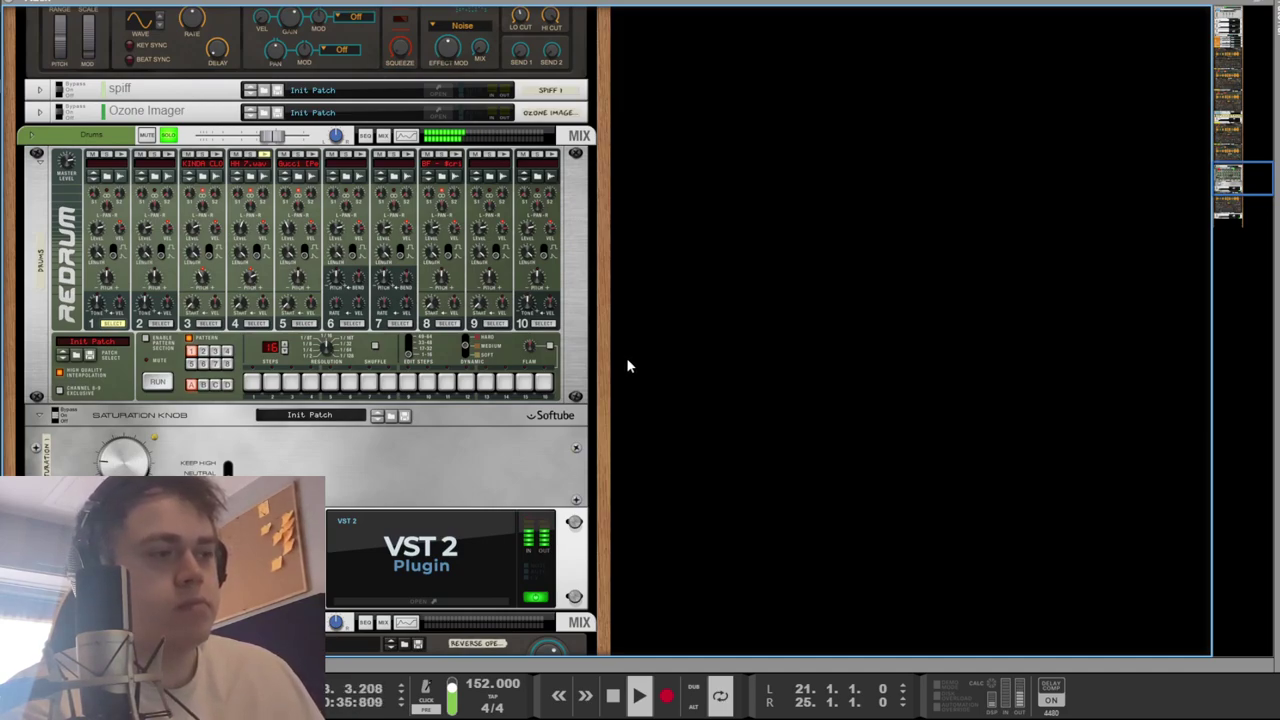
key("space")
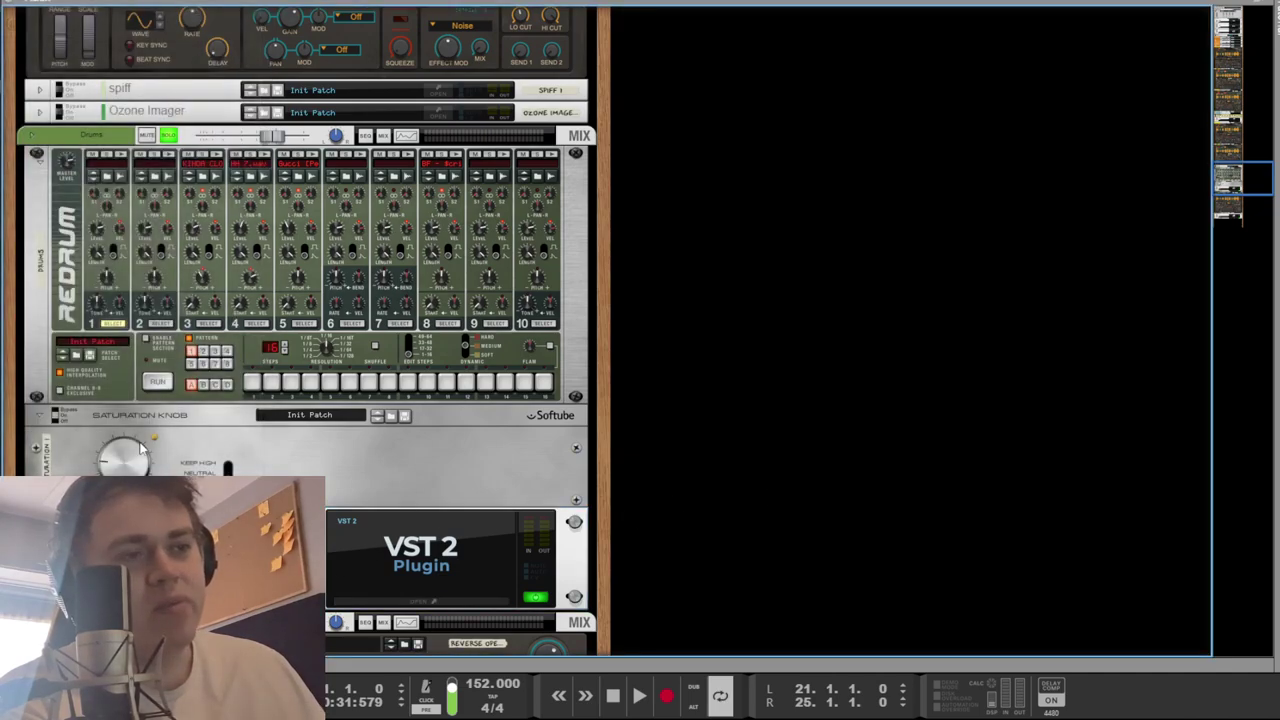
key("space")
key("space")
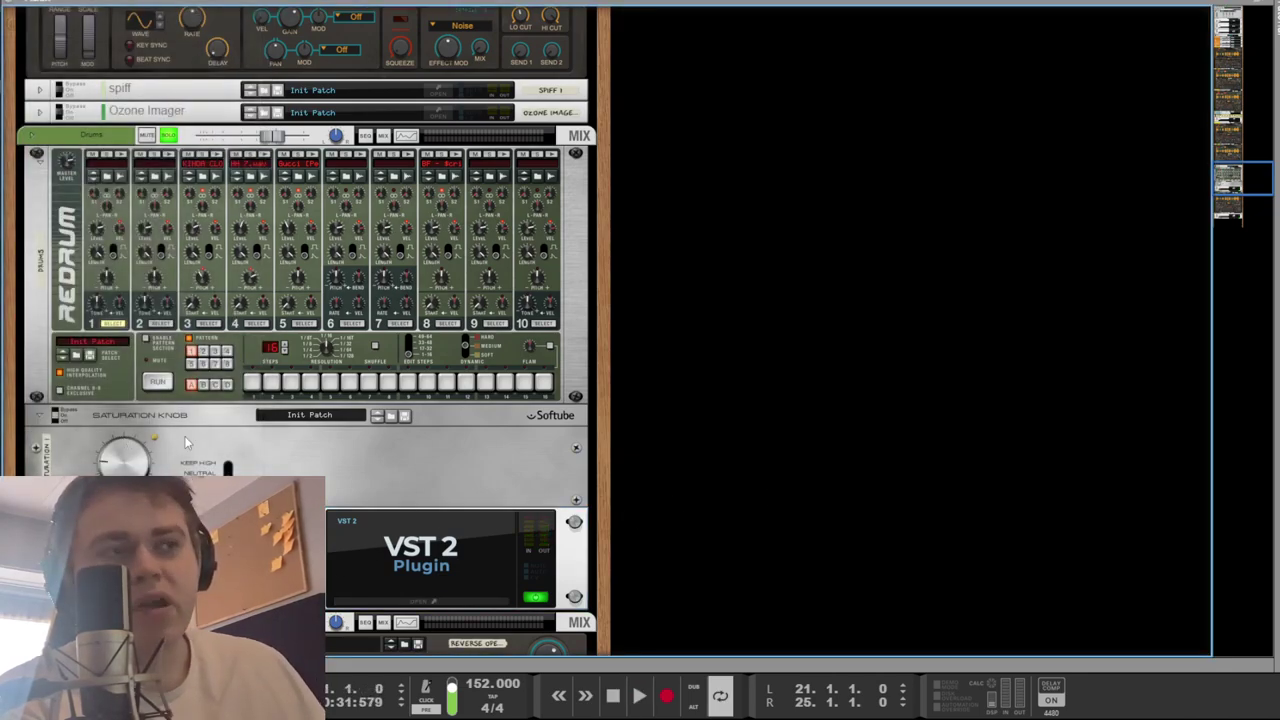
key("space")
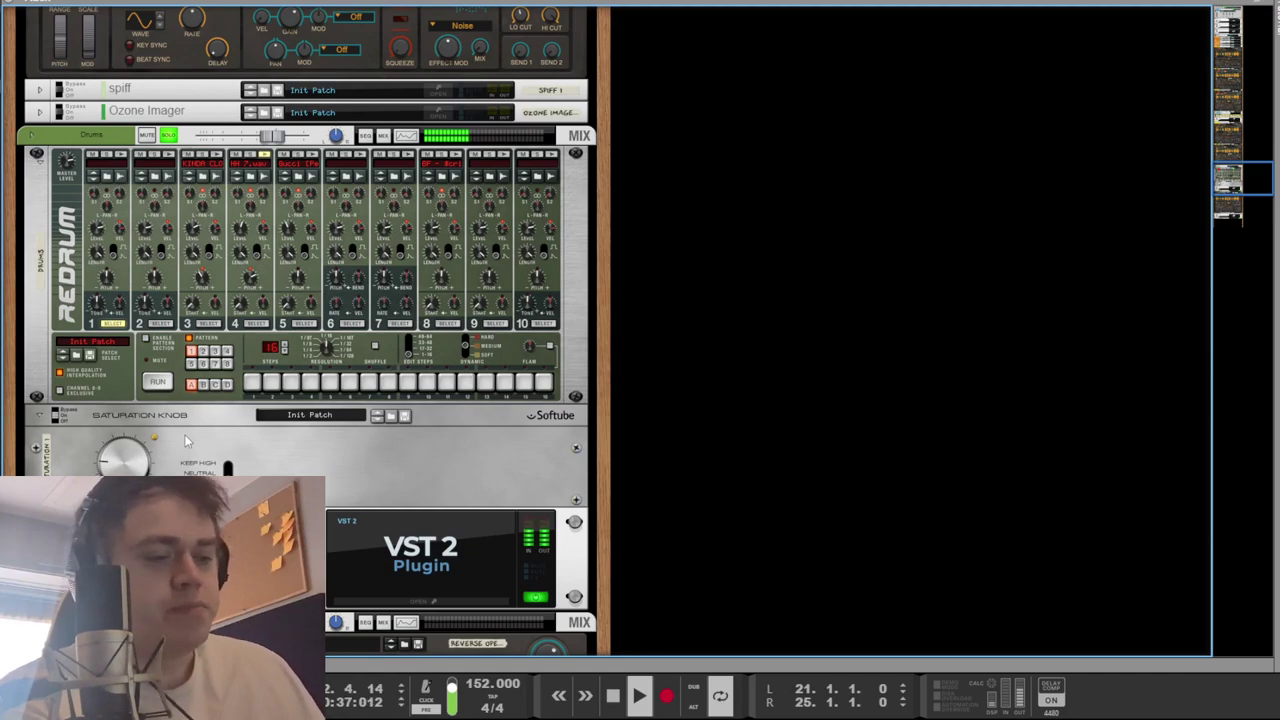
key("Tab")
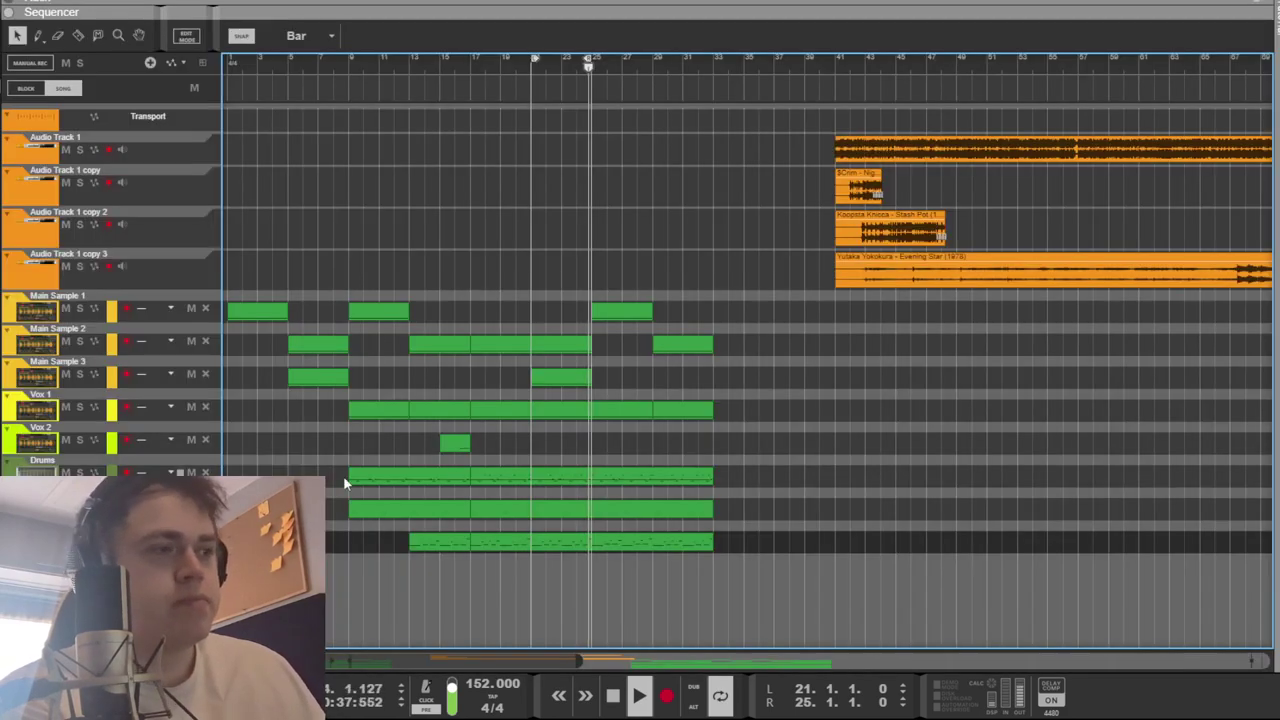
Open the Drums clip in the note editor and scroll through its notes.
double_click(549, 472)
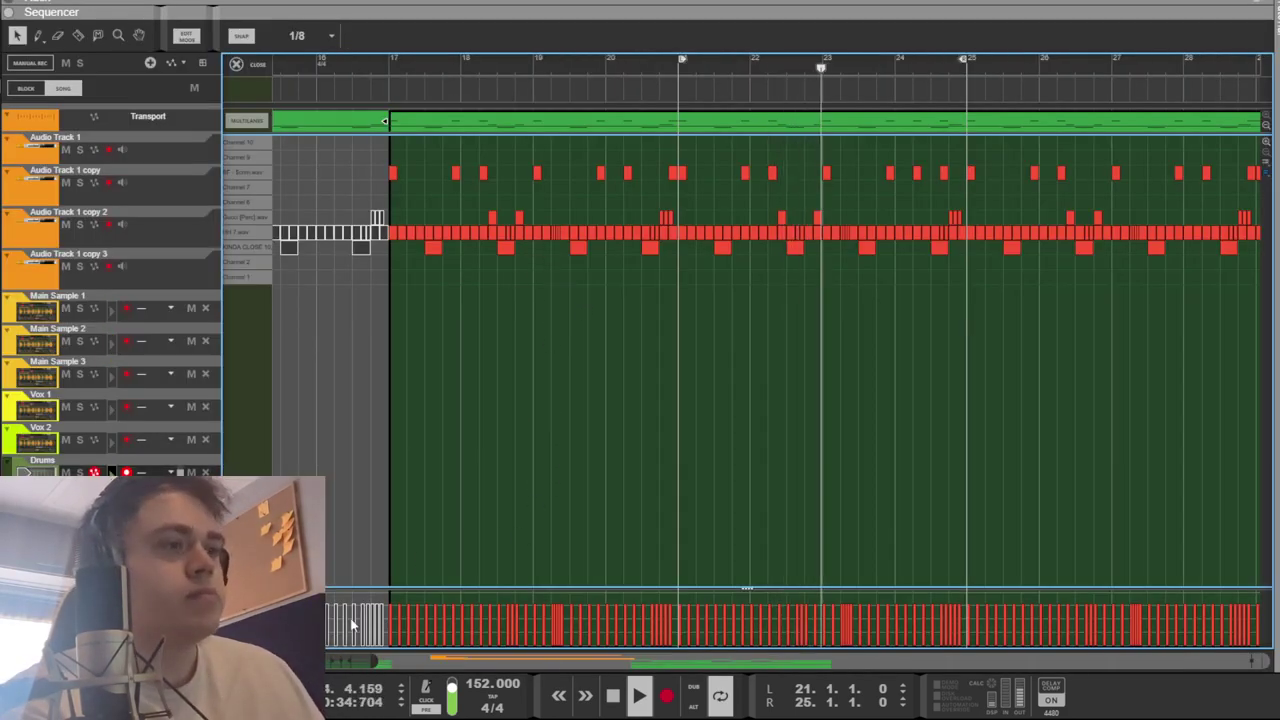
scroll(348, 662, "right", 3)
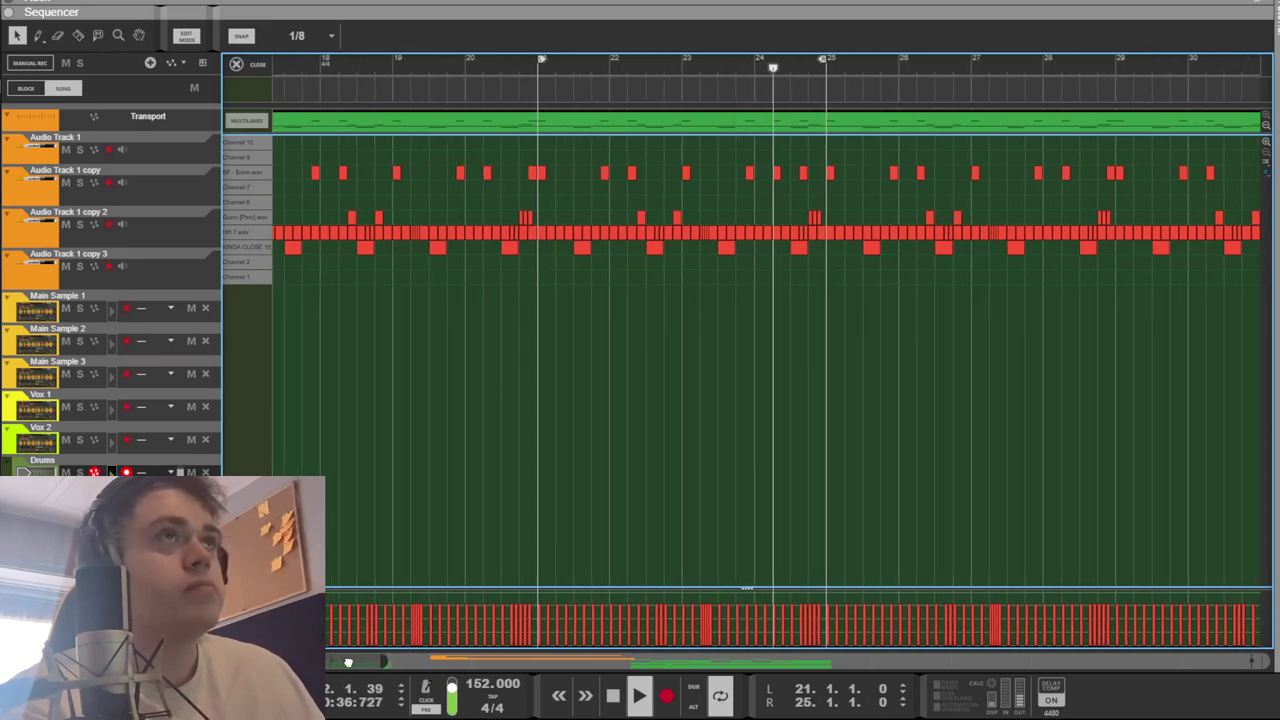
scroll(348, 662, "right", 3)
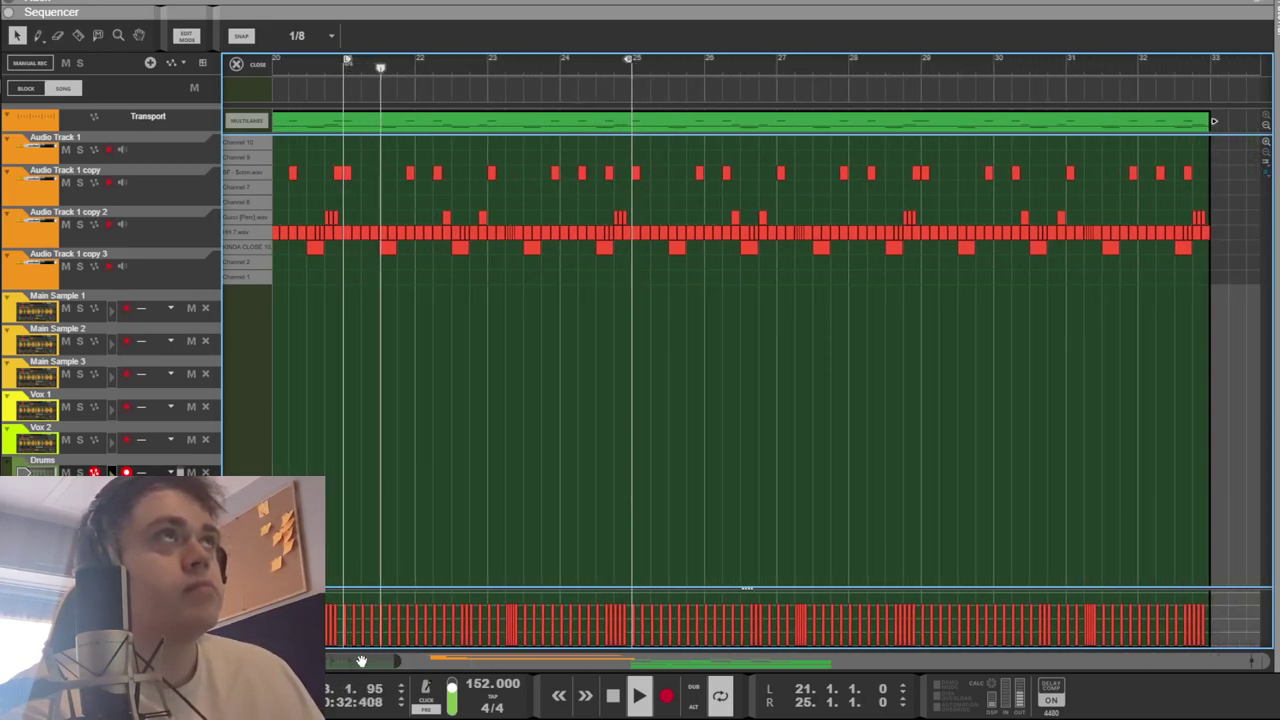
scroll(361, 662, "right", 2)
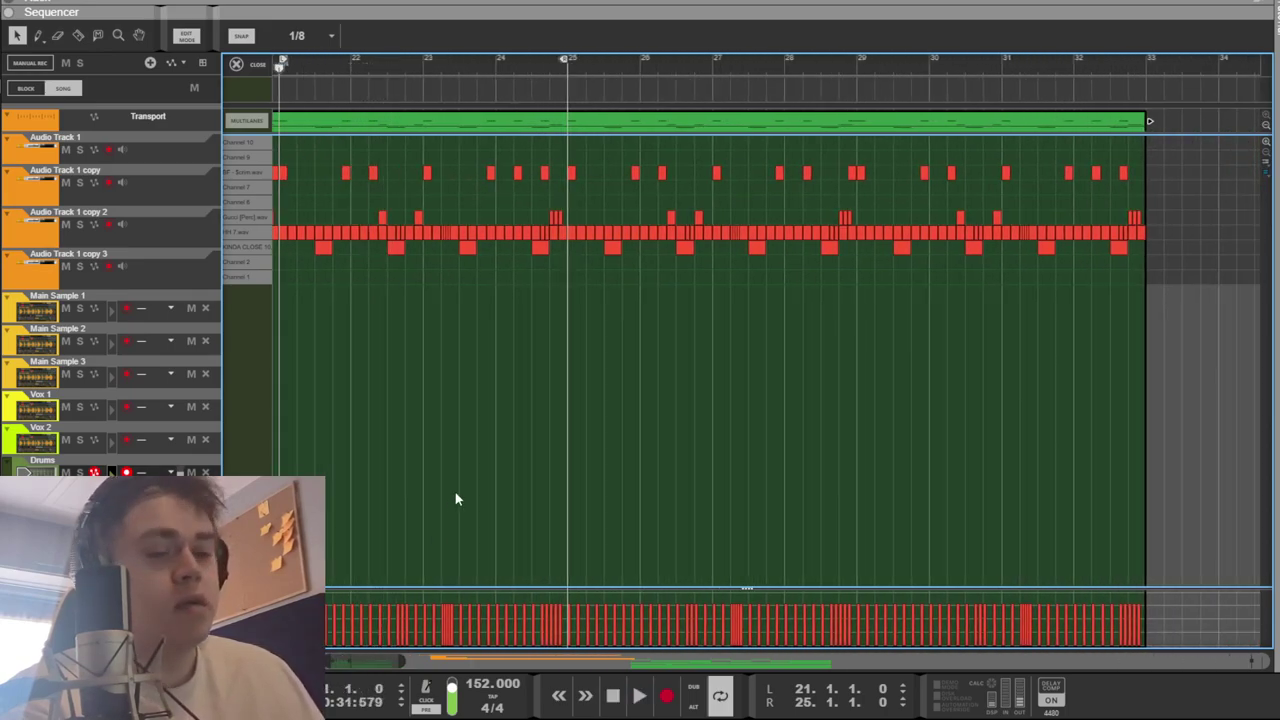
key("ctrl+e")
left_click(724, 433)
Select the Drums channel in the mixer and show its Redrum in the rack.
key("F5")
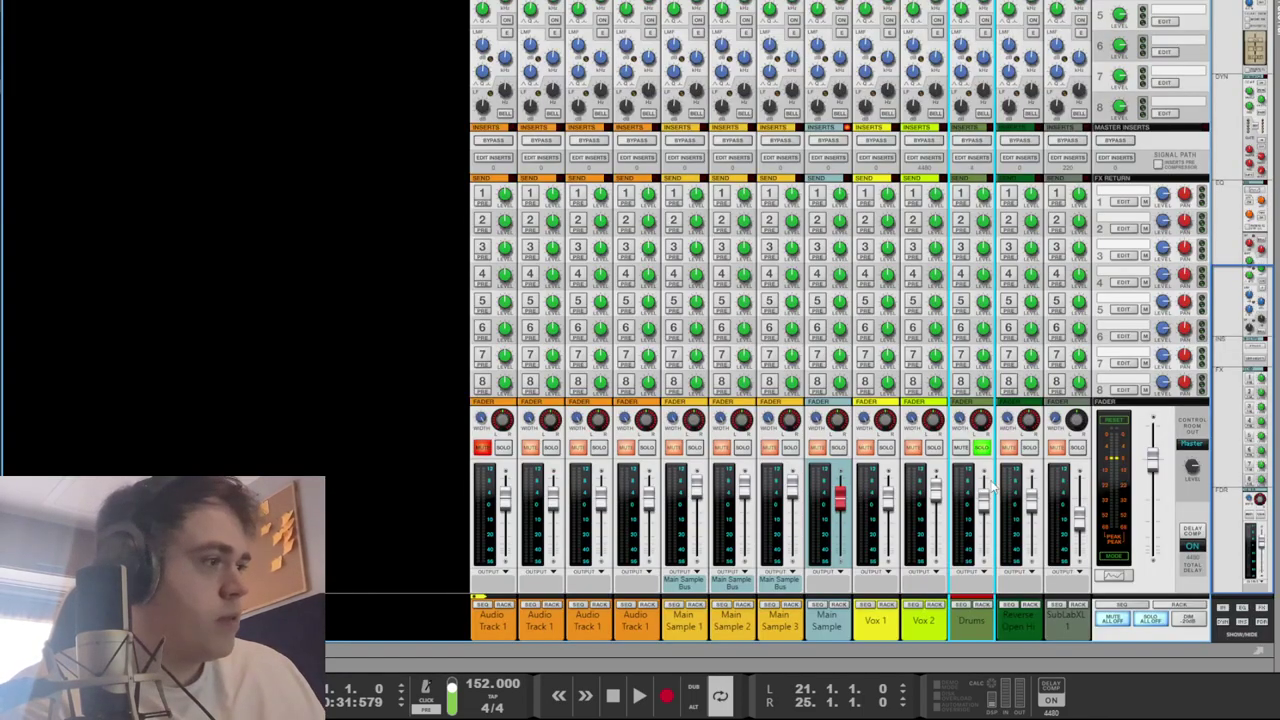
left_click(1007, 487)
key("F6")
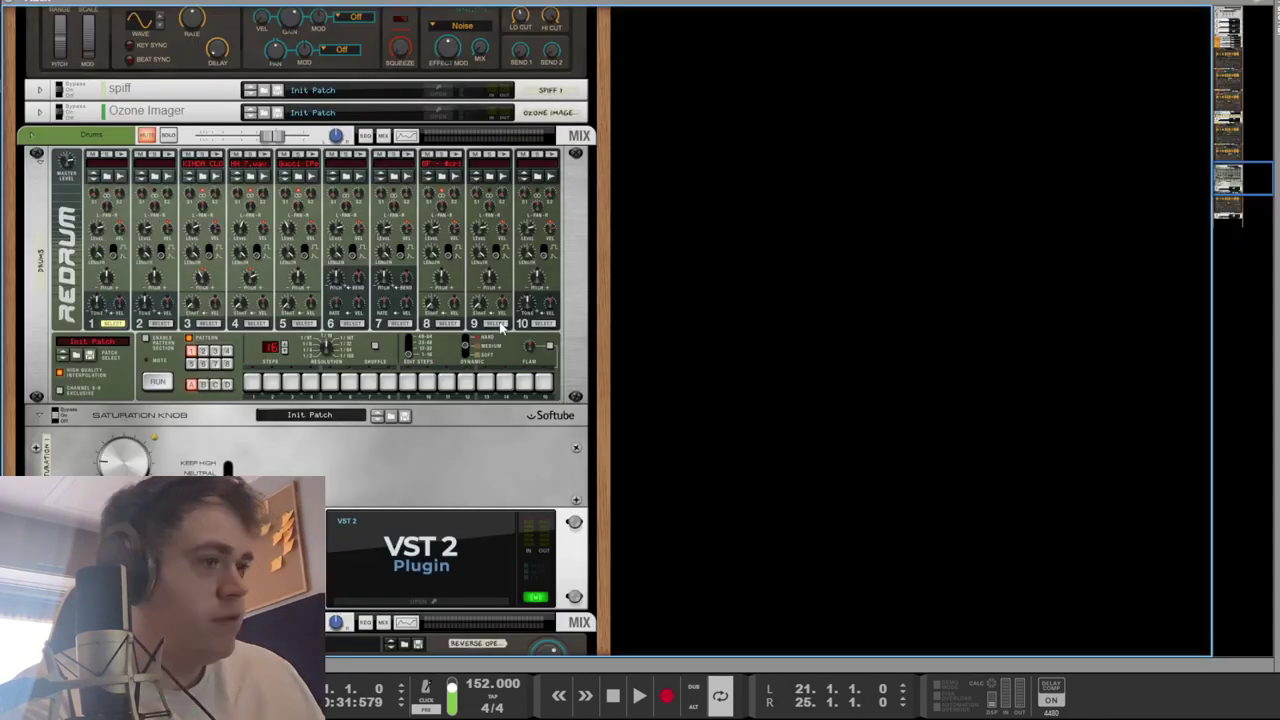
Select the Drums channel and bring up the Mimic hi-hat sampler in the rack.
key("F7")
key("F5")
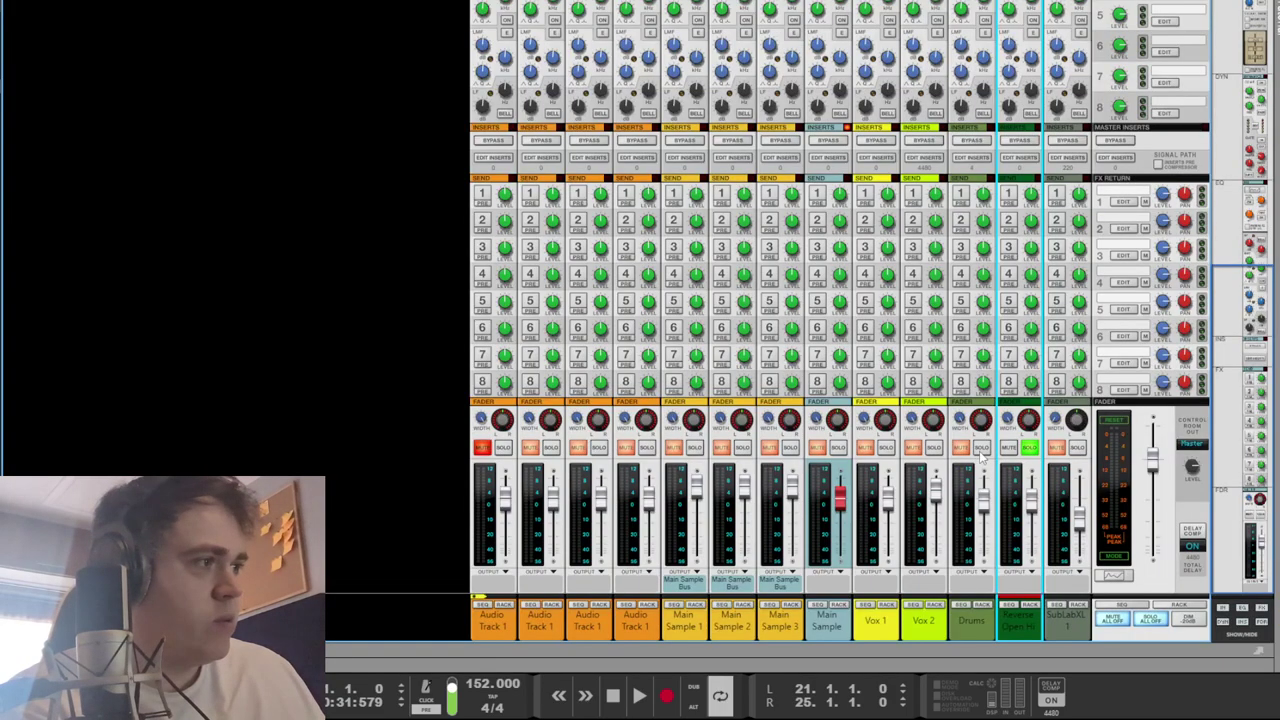
left_click(982, 455)
key("F7")
key("F6")
scroll(420, 450, "down", 10)
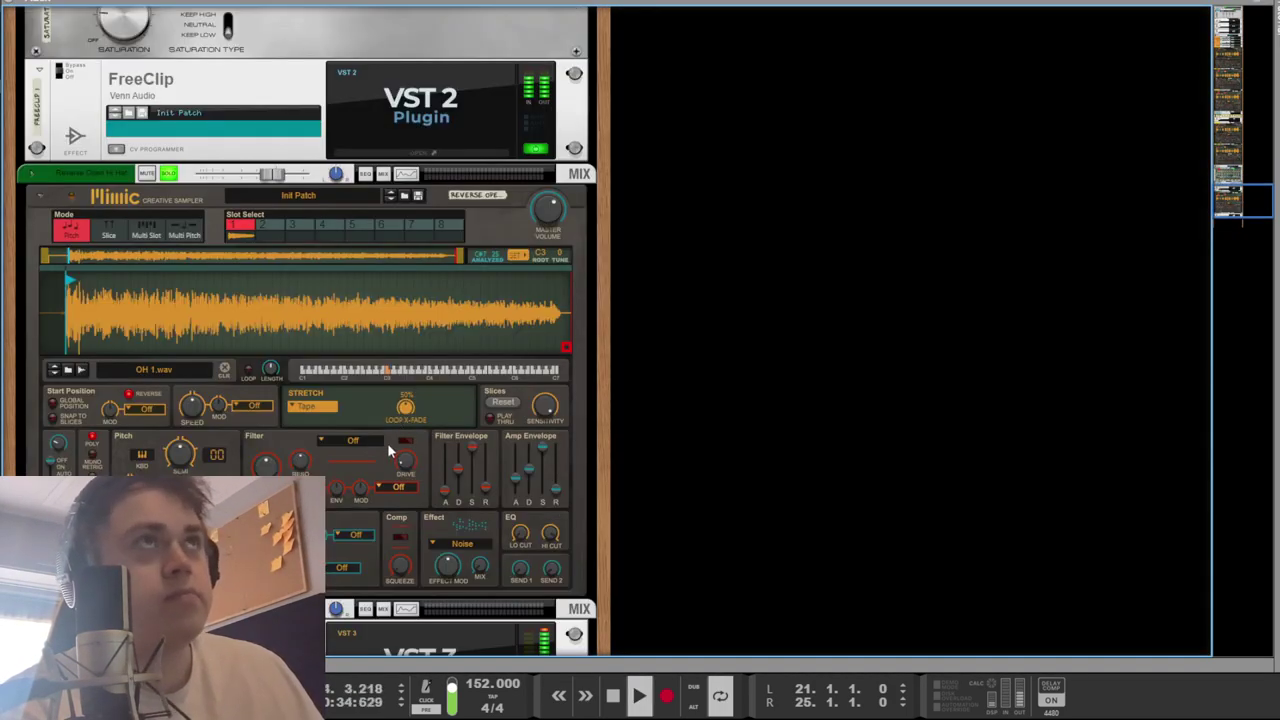
key("space")
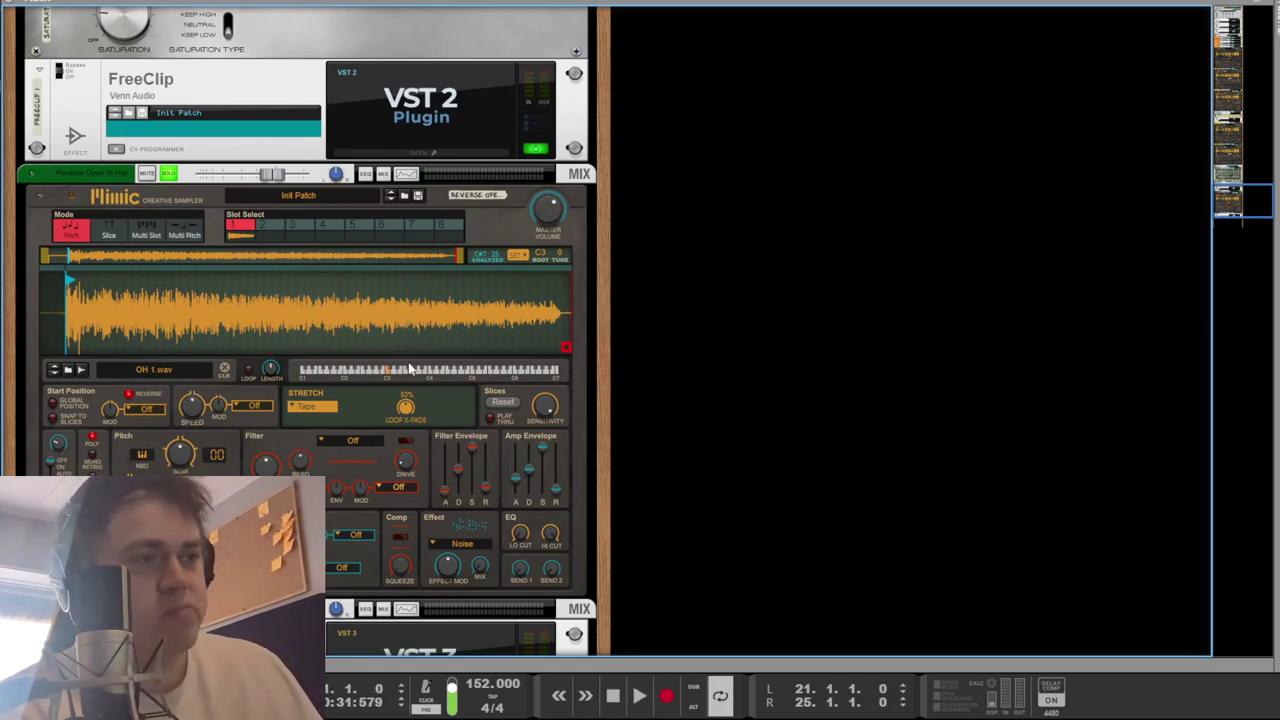
Compare the hi-hat sample with Reverse off and on, leaving it reversed.
left_click(129, 394)
key("space")
key("space")
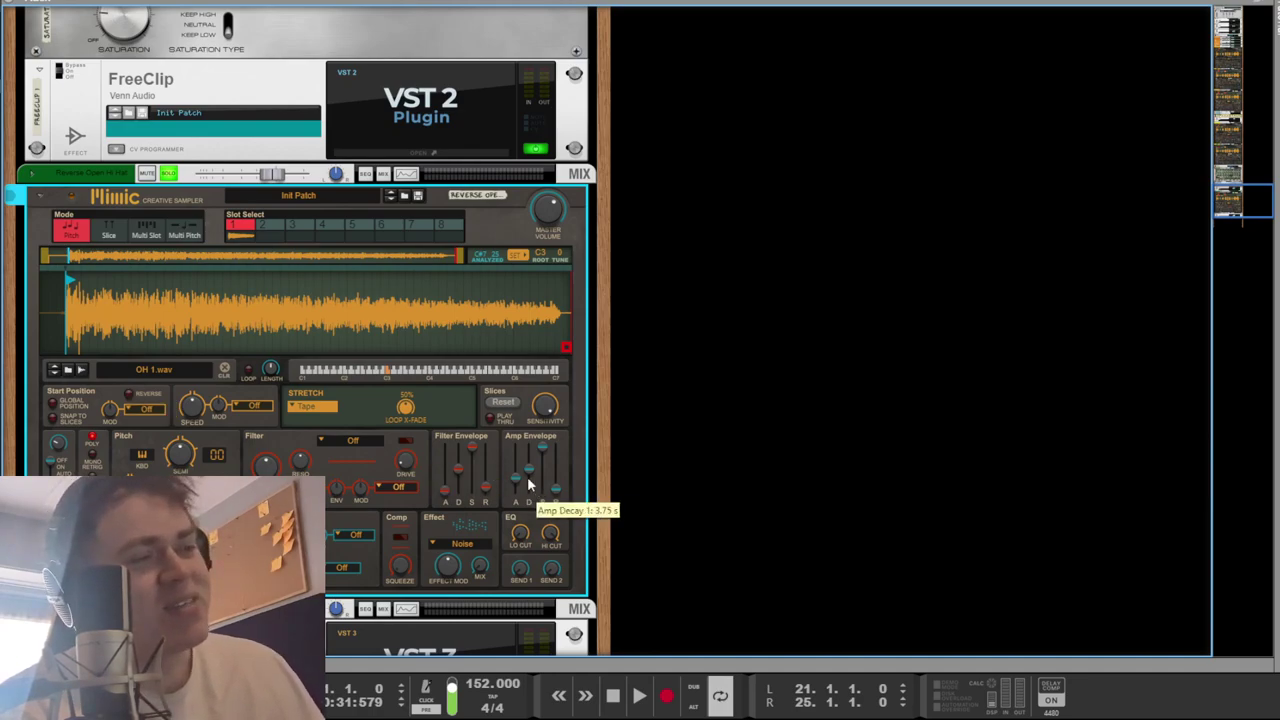
left_click(130, 393)
key("space")
key("space")
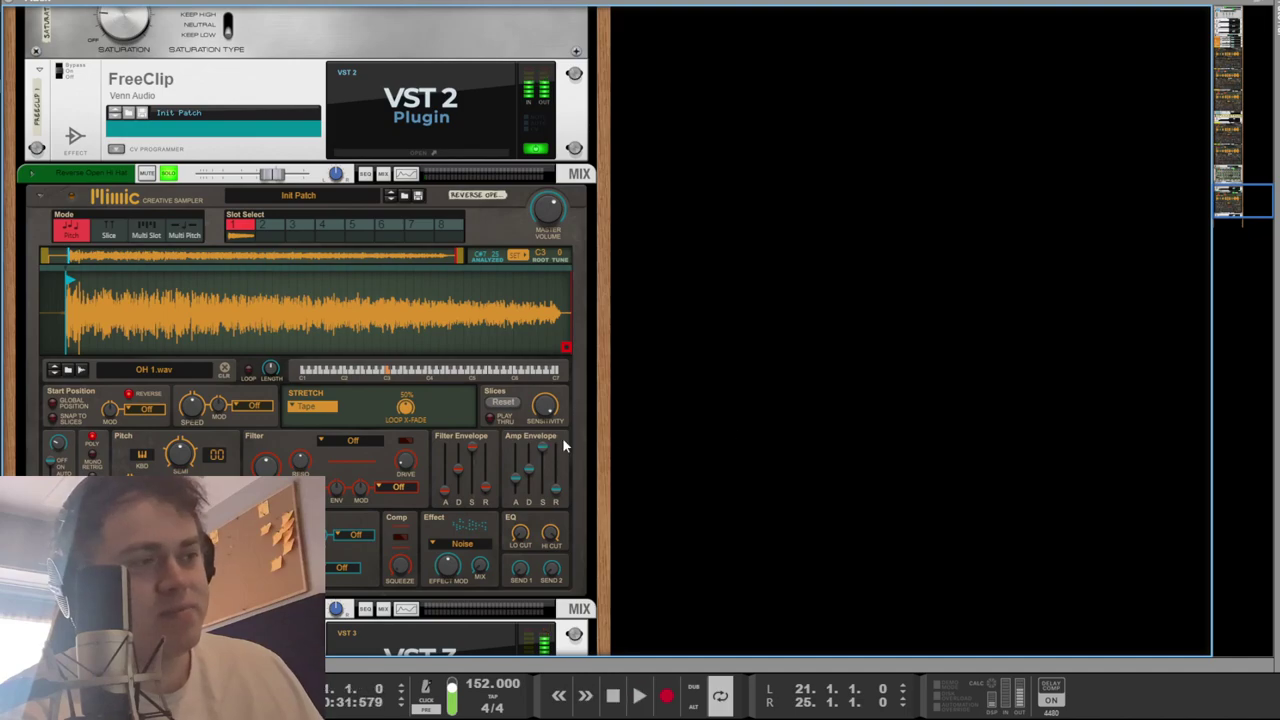
key("F5")
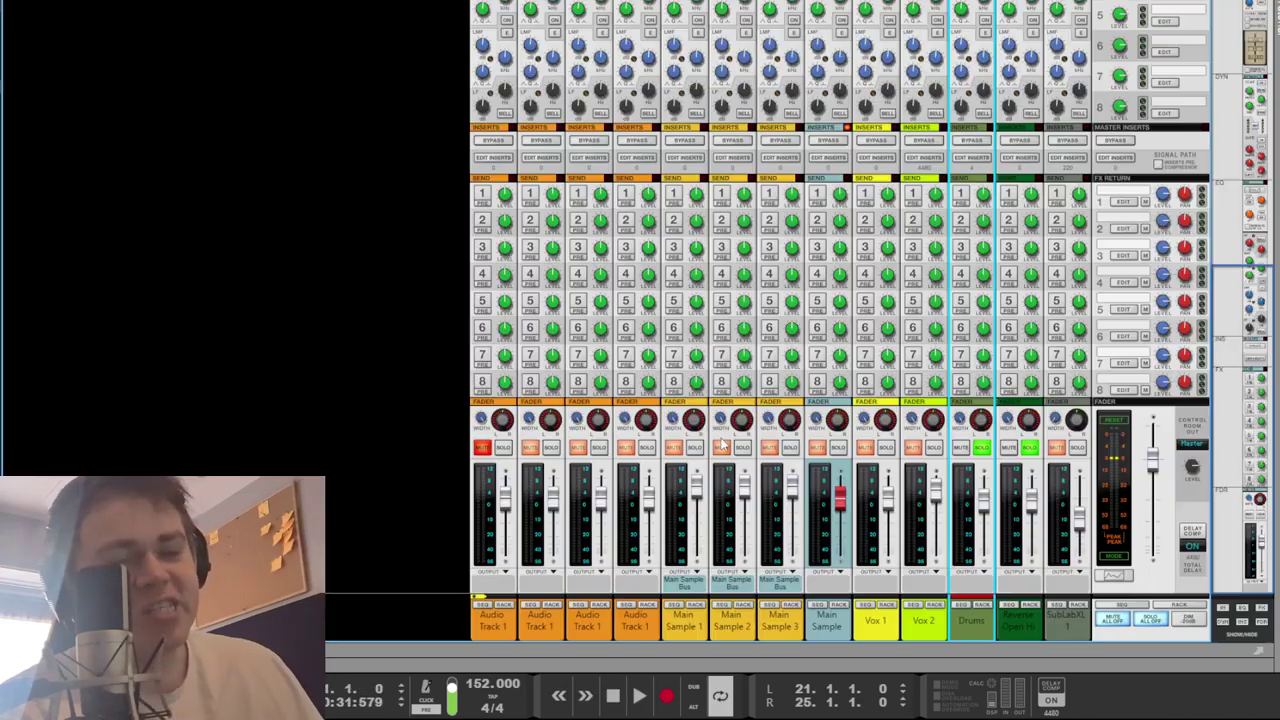
Unsolo Drums and the hi-hat channel, solo SubLabXL, and play from the top.
left_click(1030, 447)
left_click(982, 447)
left_click(1079, 448)
key("F7")
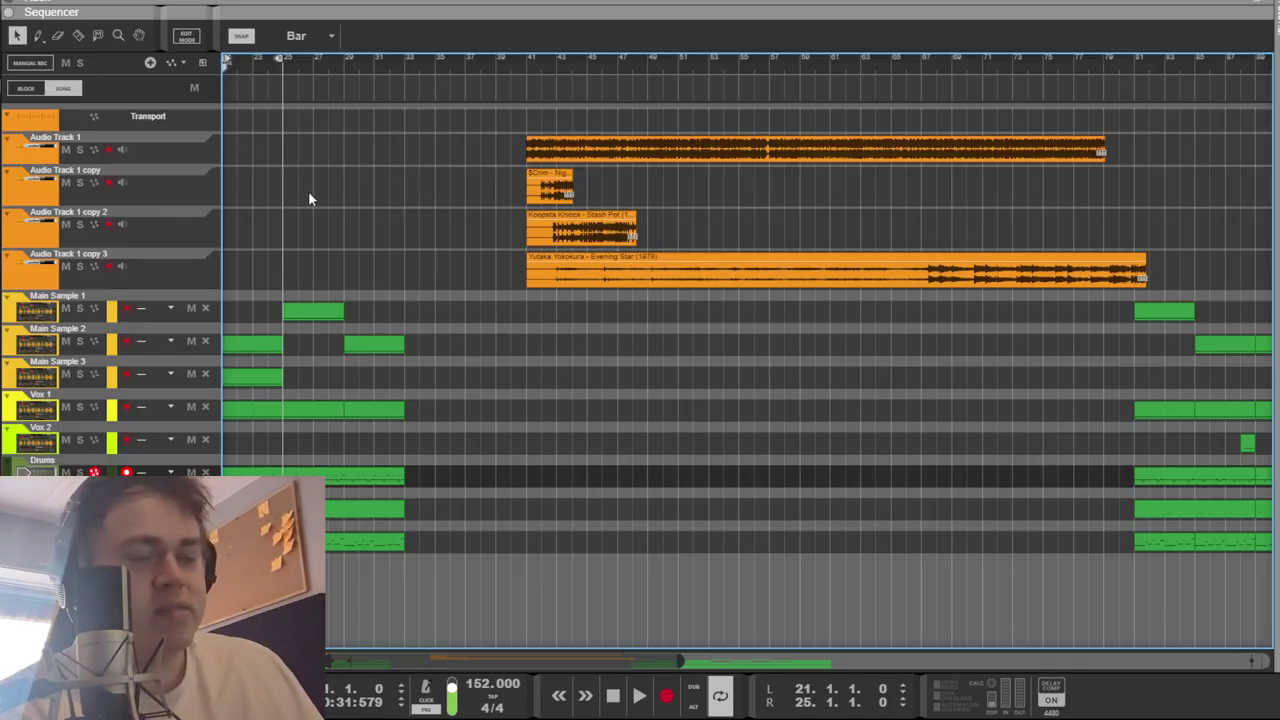
key("space")
key("F6")
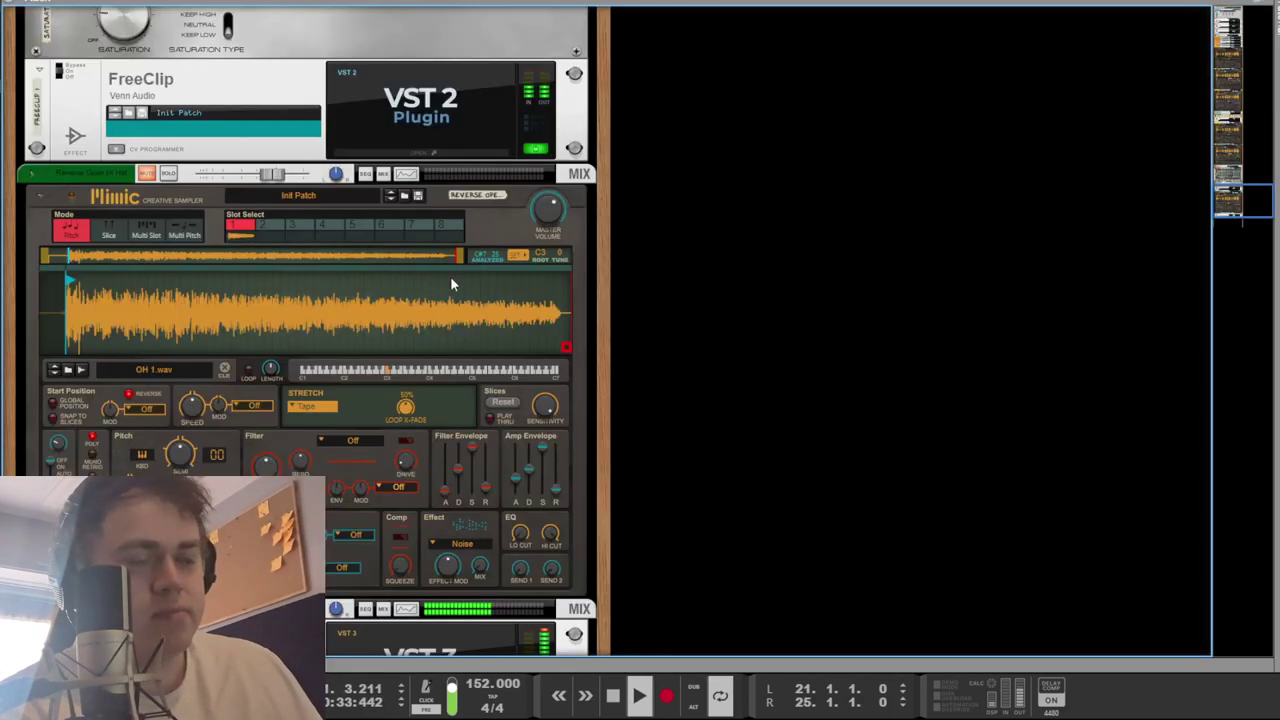
Review SubLabXL's Crispy Lows patch: triangle oscillator, Overdrive, Space Open noise, 43 ms attack.
scroll(560, 315, "down", 3)
left_click(400, 432)
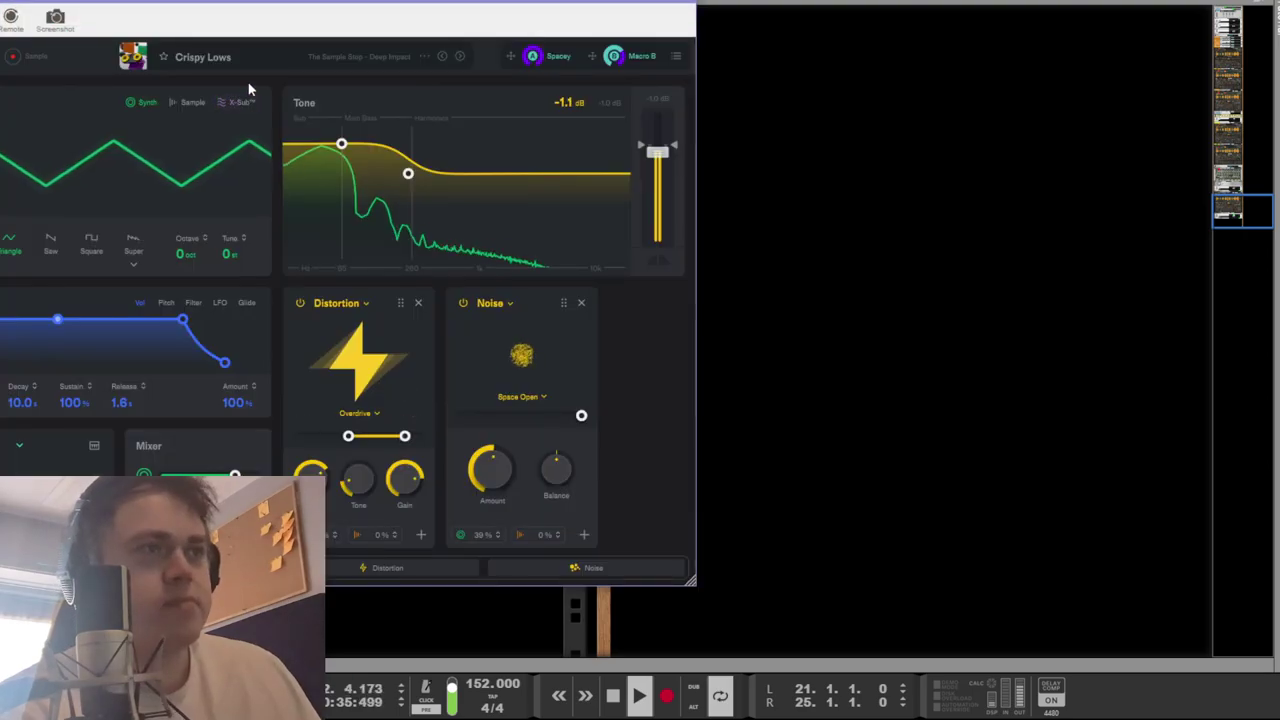
left_click_drag(255, 4, 341, 12)
key("space")
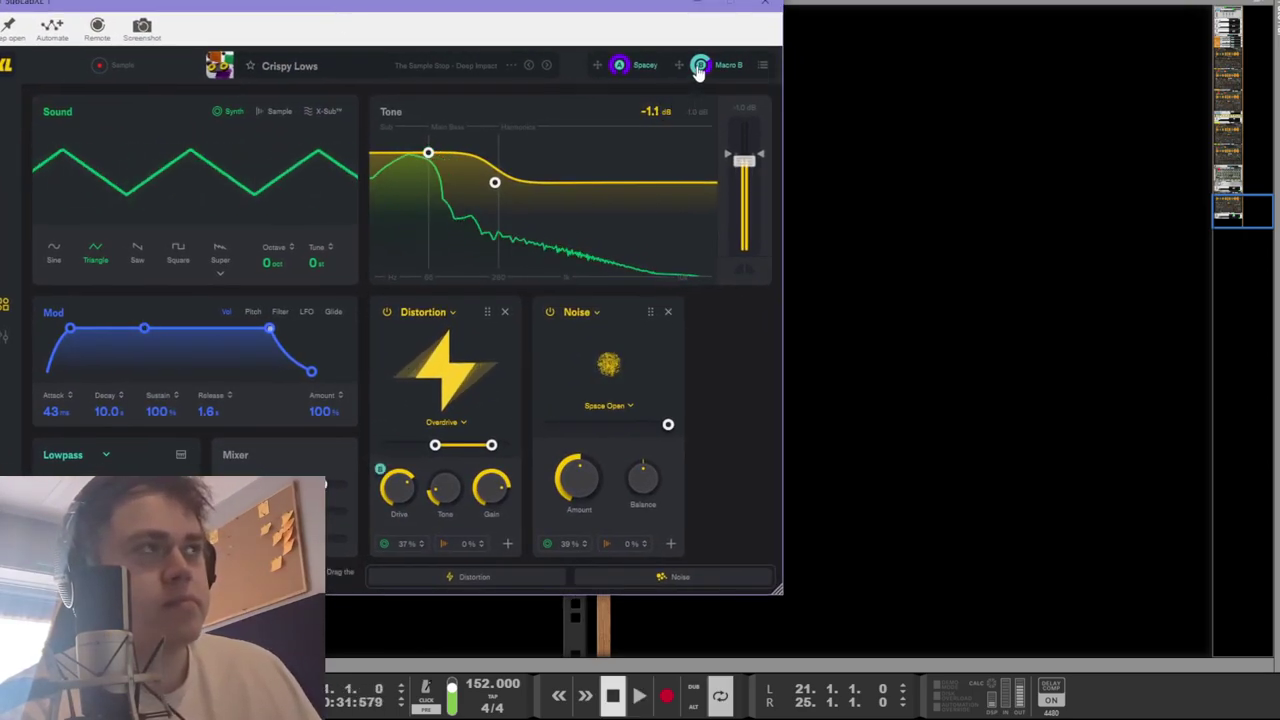
left_click_drag(374, 14, 0, 9)
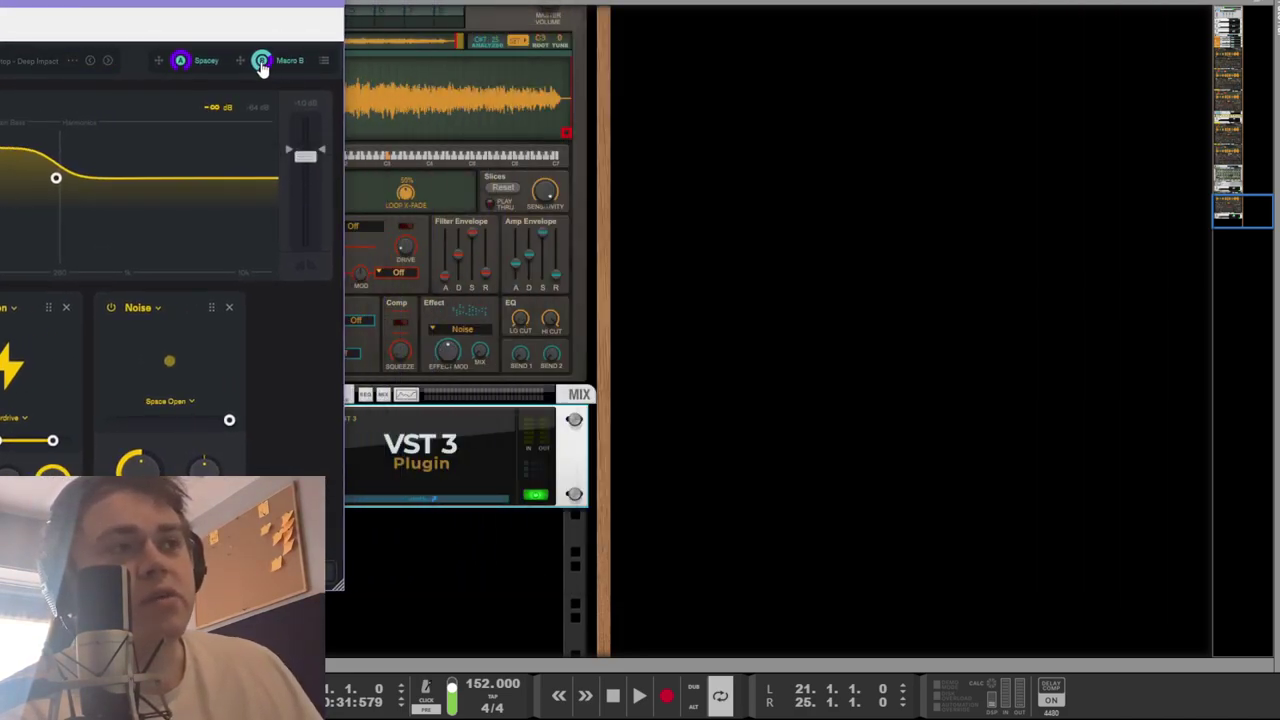
key("space")
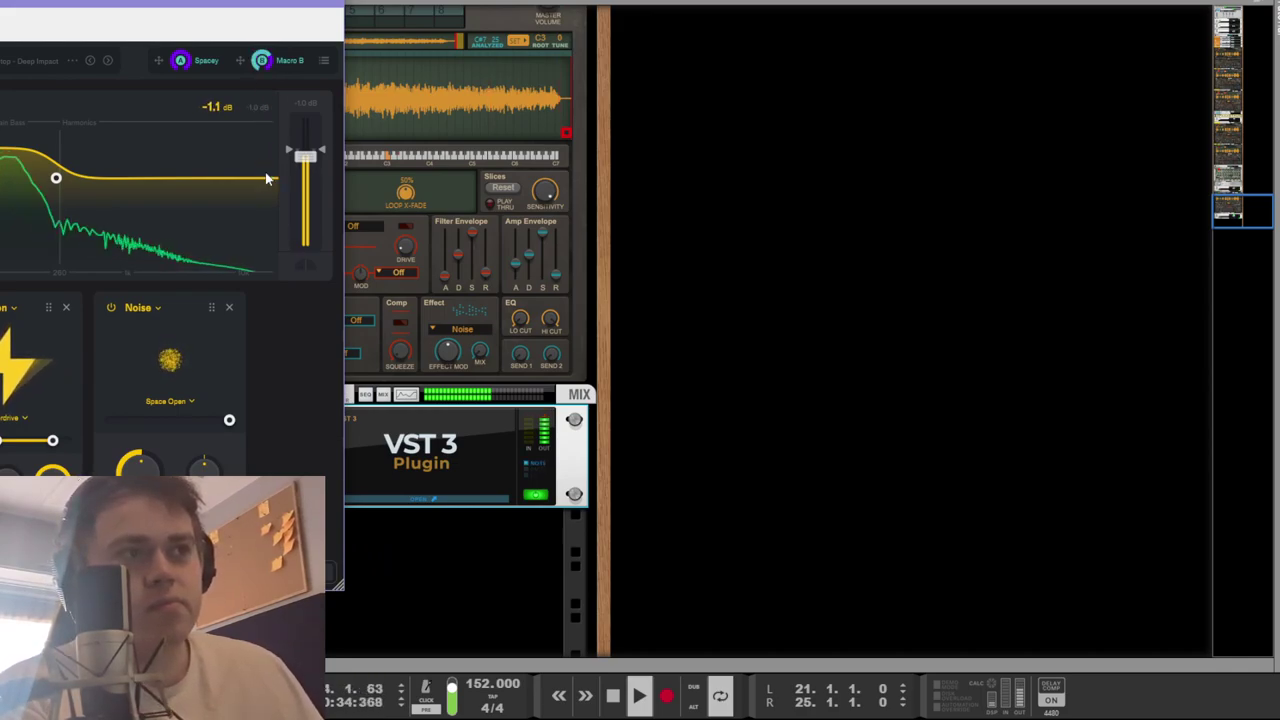
left_click_drag(129, 2, 499, 2)
key("space")
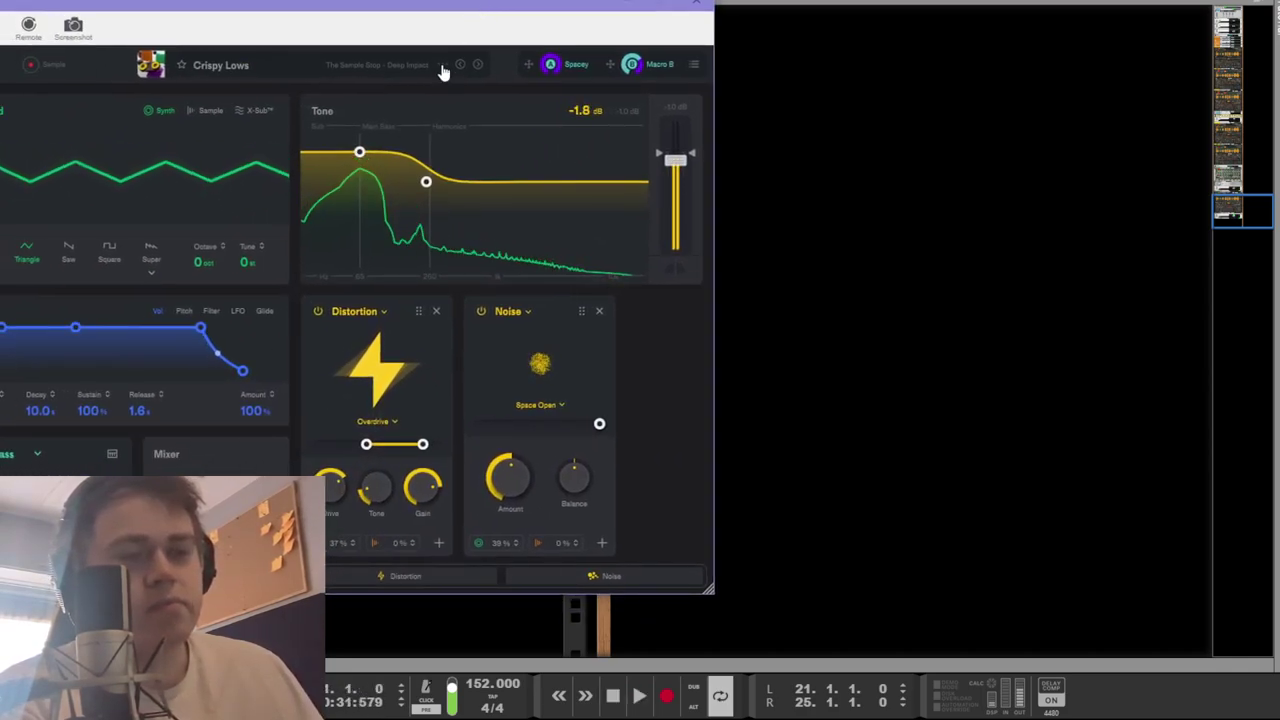
left_click_drag(148, 12, 293, 4)
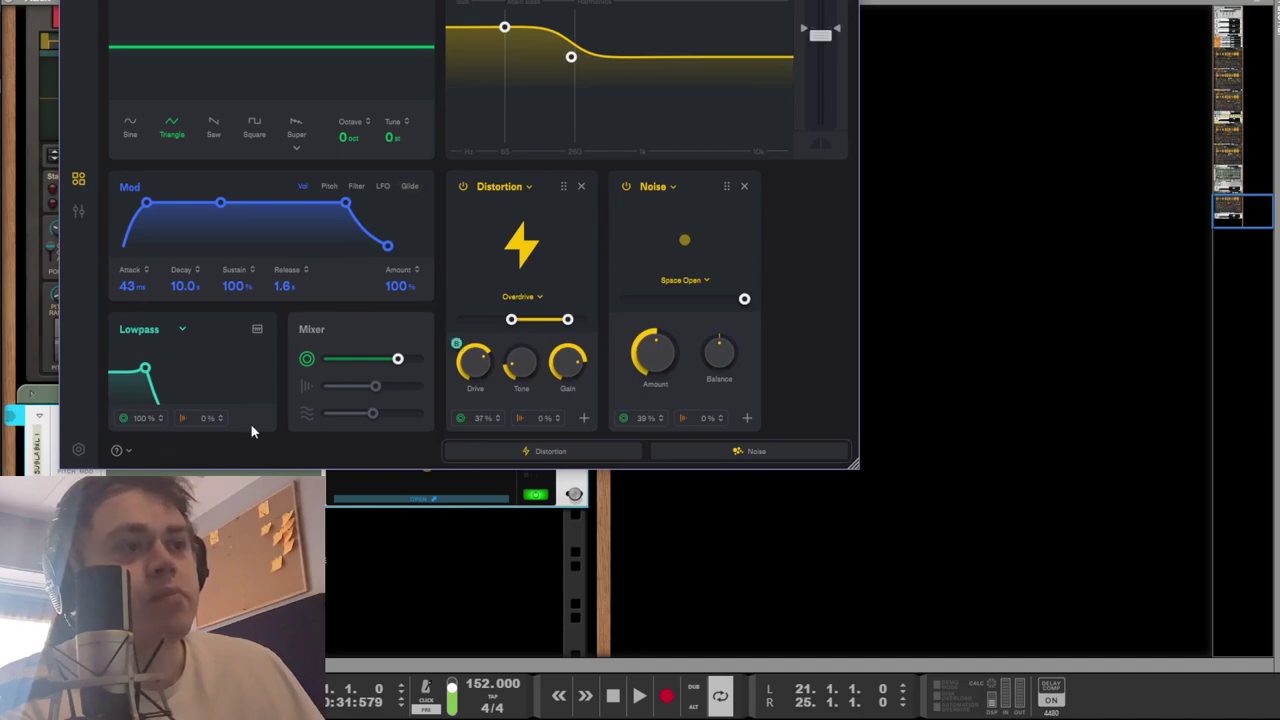
mouse_move(147, 366)
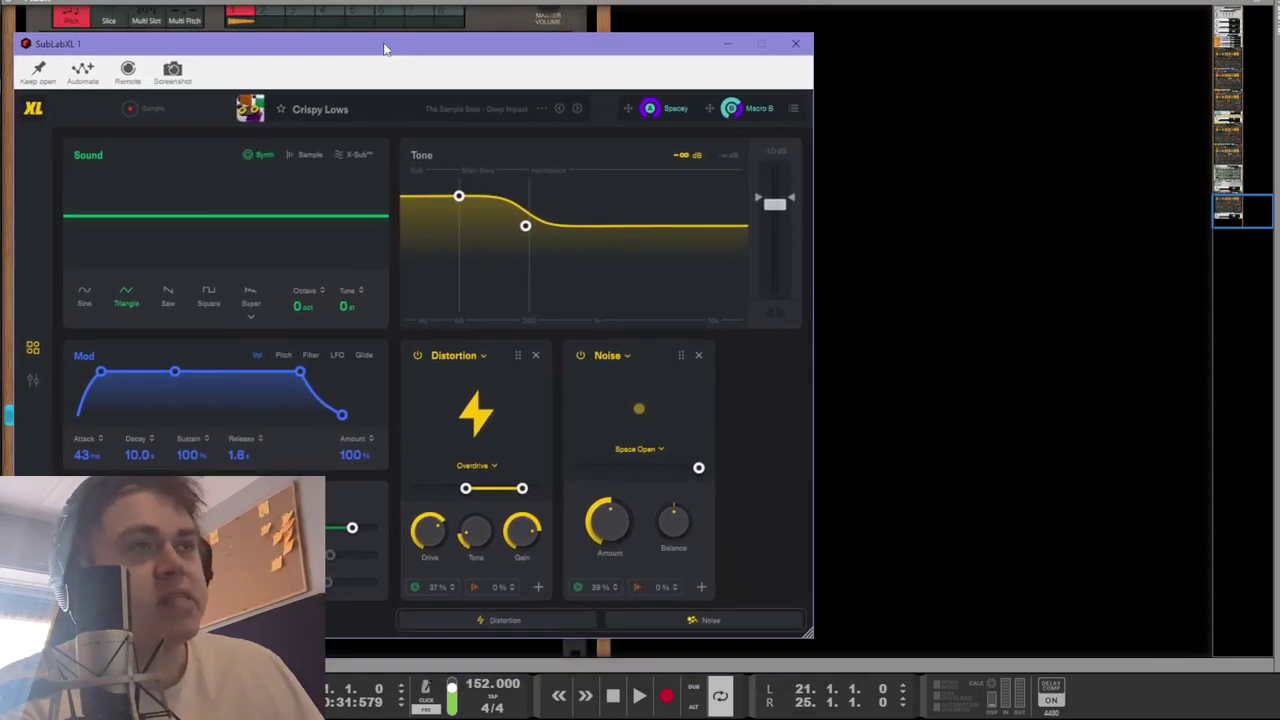
Open The Glue compressor on the master bus and listen to the mix.
key("F5")
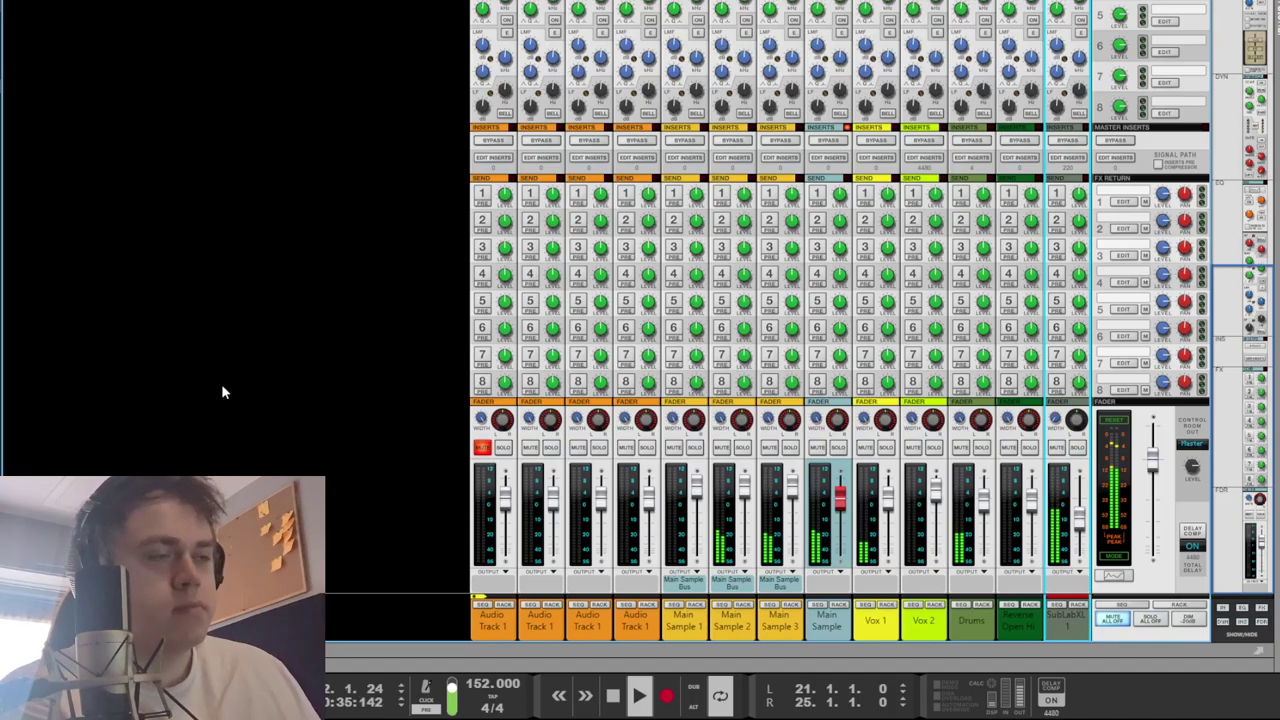
key("F6")
scroll(403, 366, "down", 5)
scroll(416, 383, "up", 6)
left_click(370, 323)
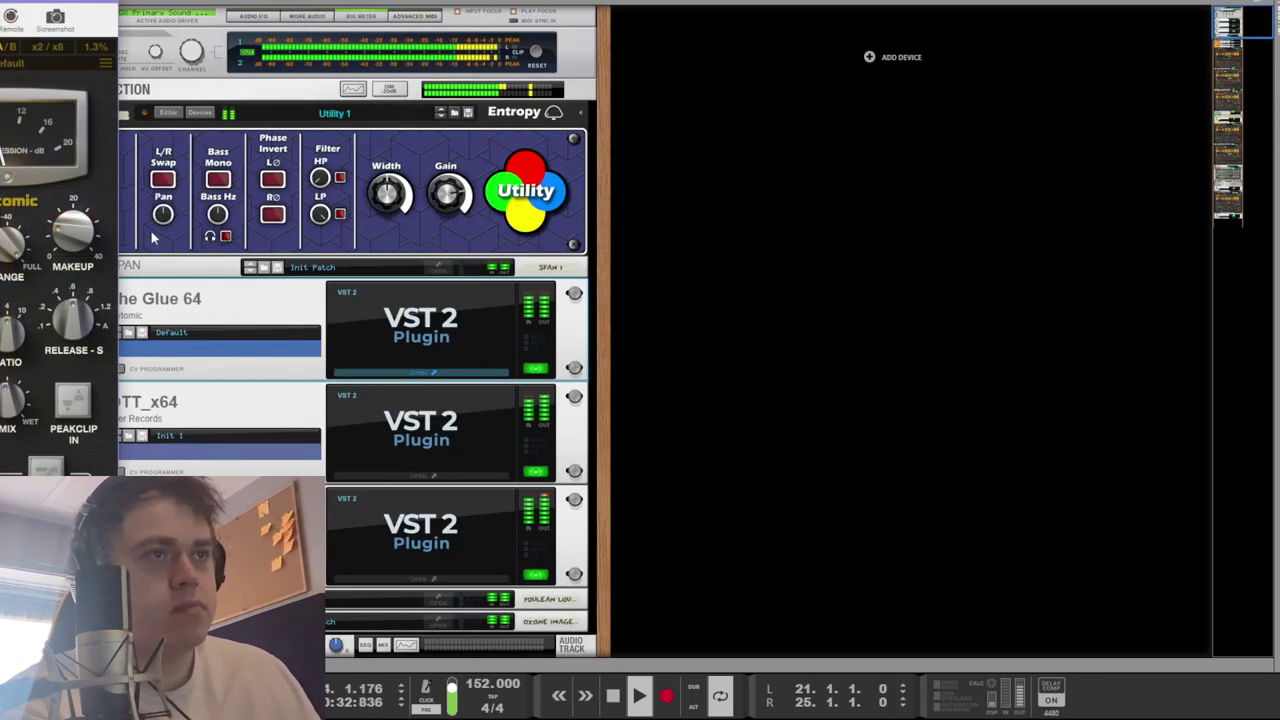
left_click_drag(2, 18, 130, 28)
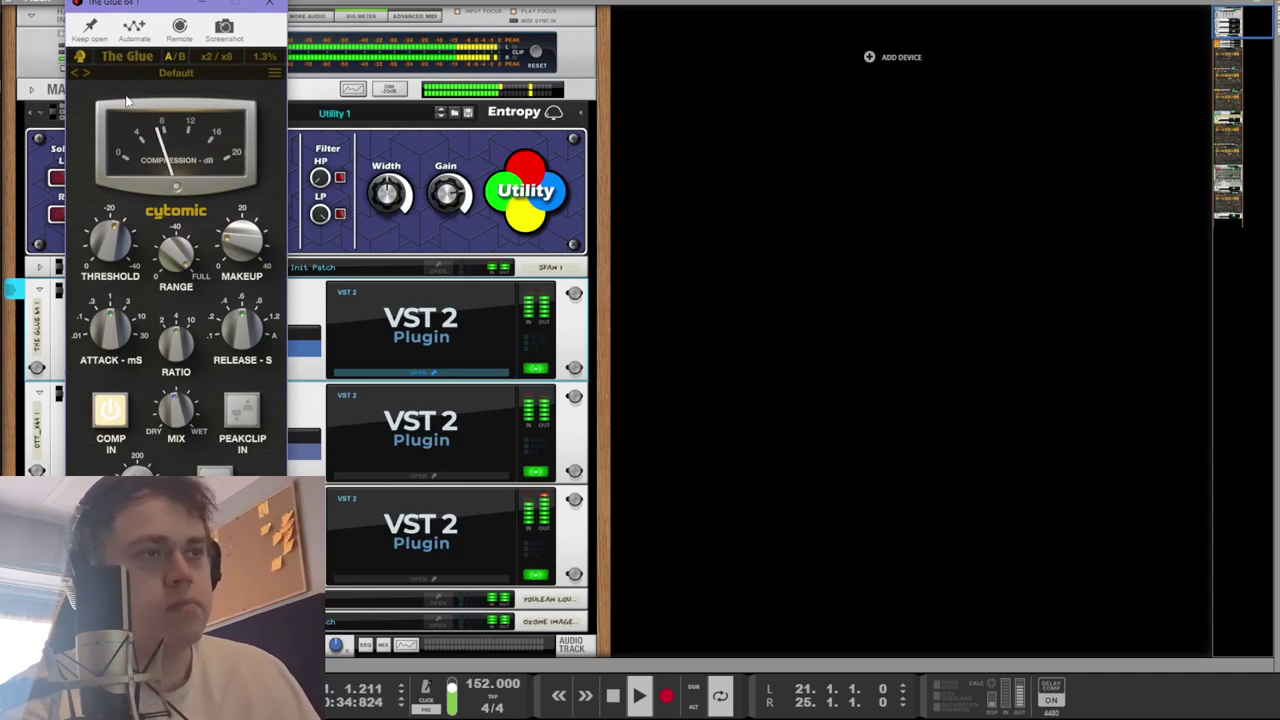
key("space")
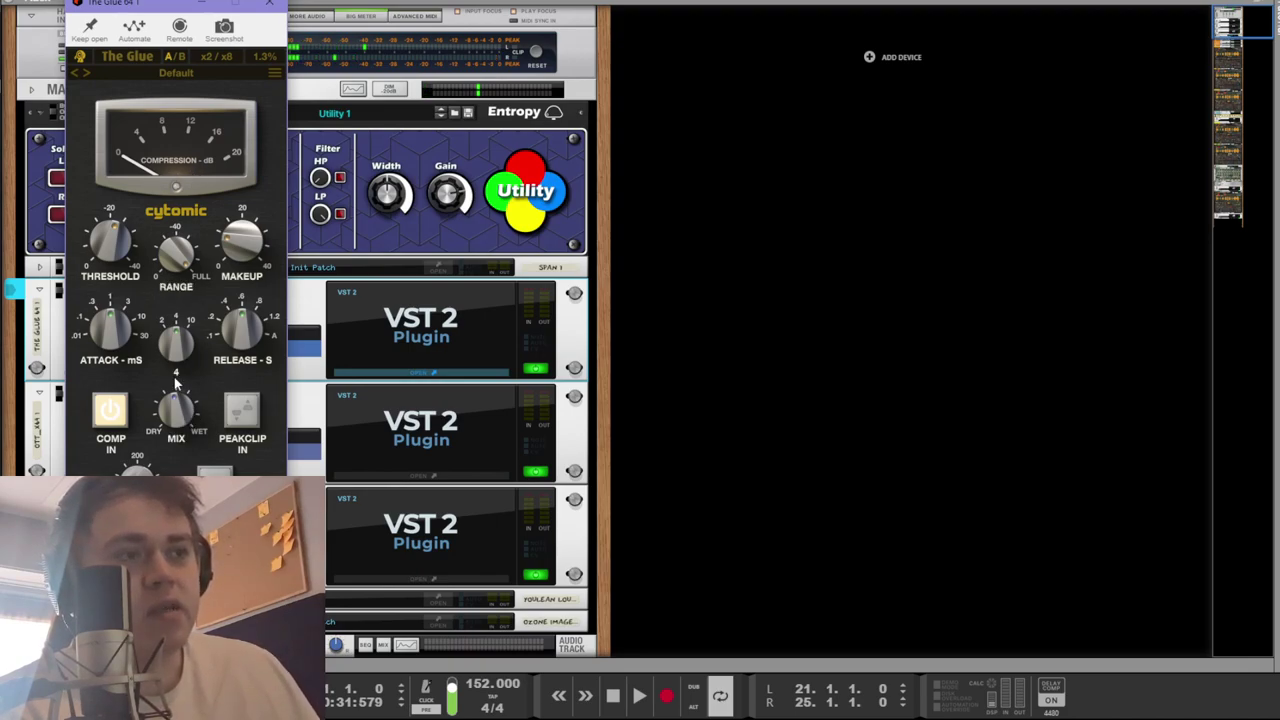
key("space")
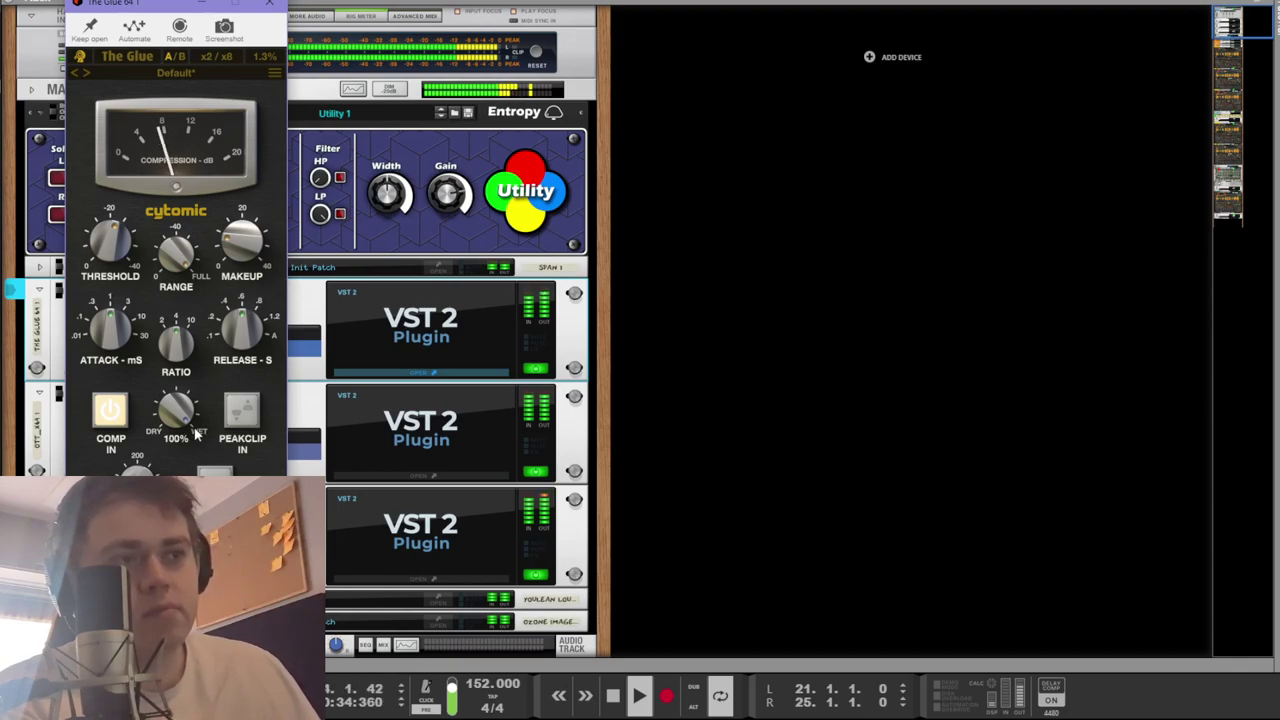
key("space")
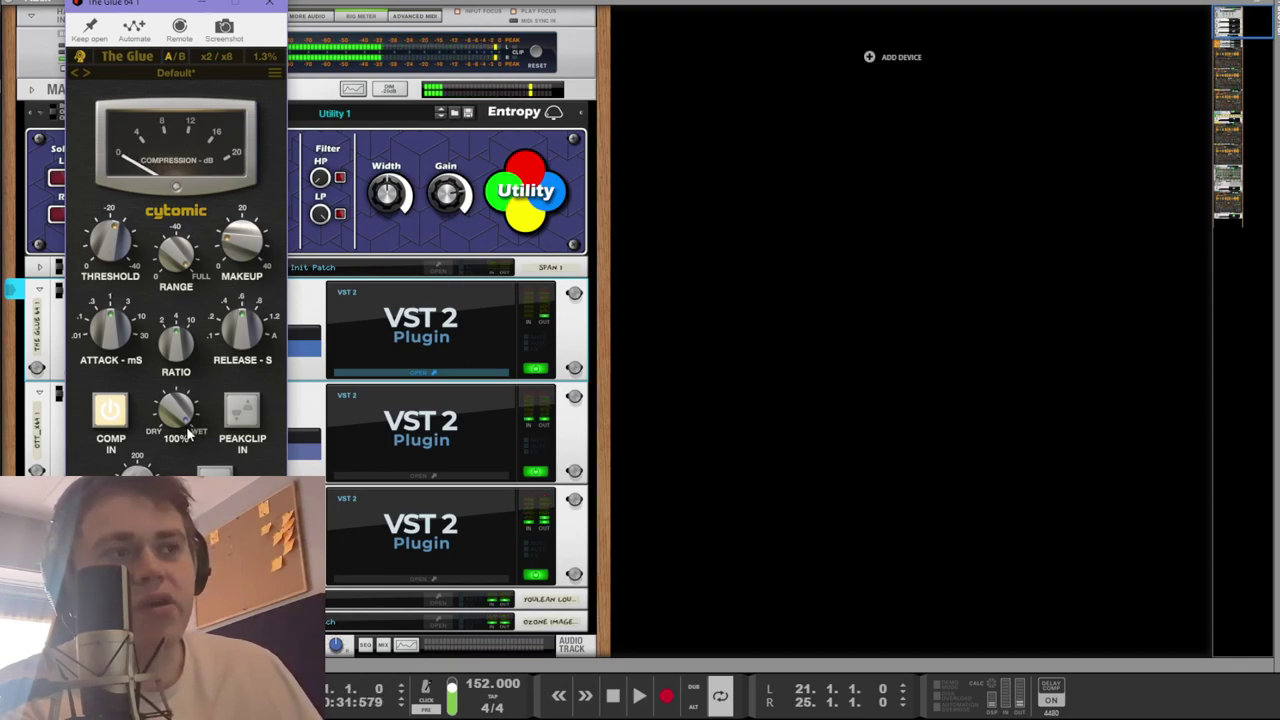
Lower The Glue's Mix knob to 41%, play to check, and close its window.
left_click_drag(178, 416, 181, 423)
key("space")
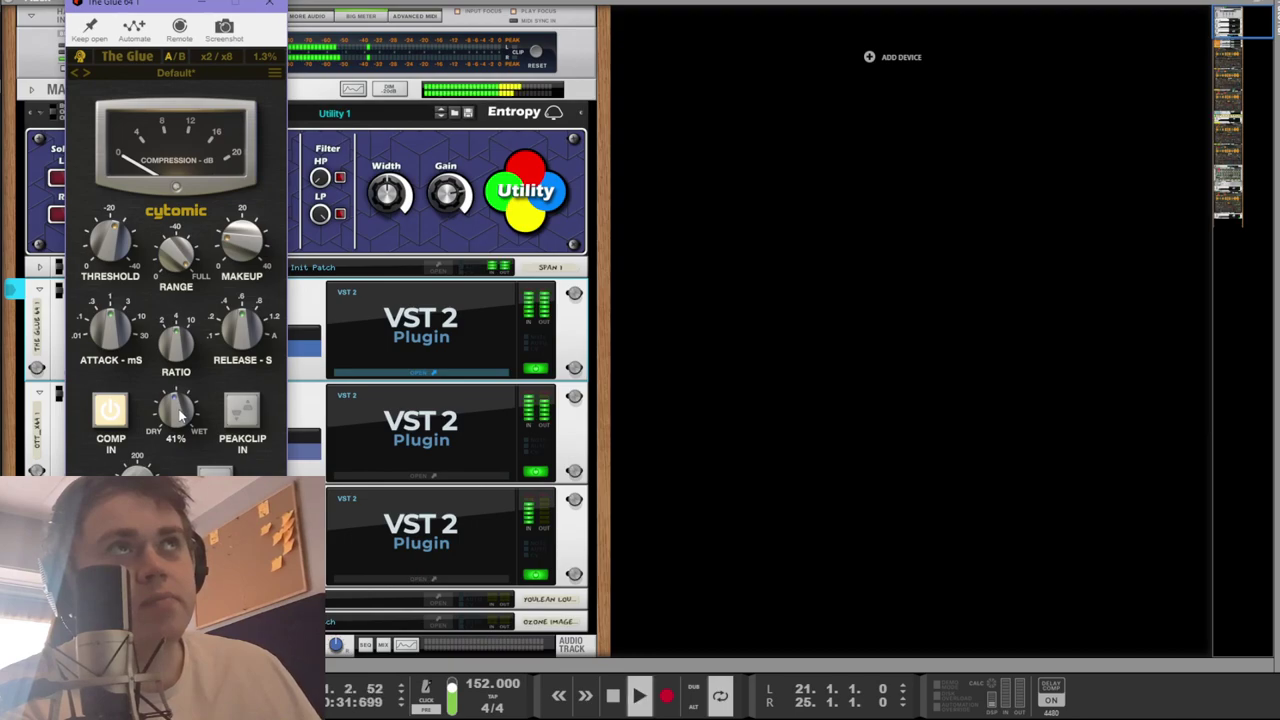
left_click(670, 387)
key("space")
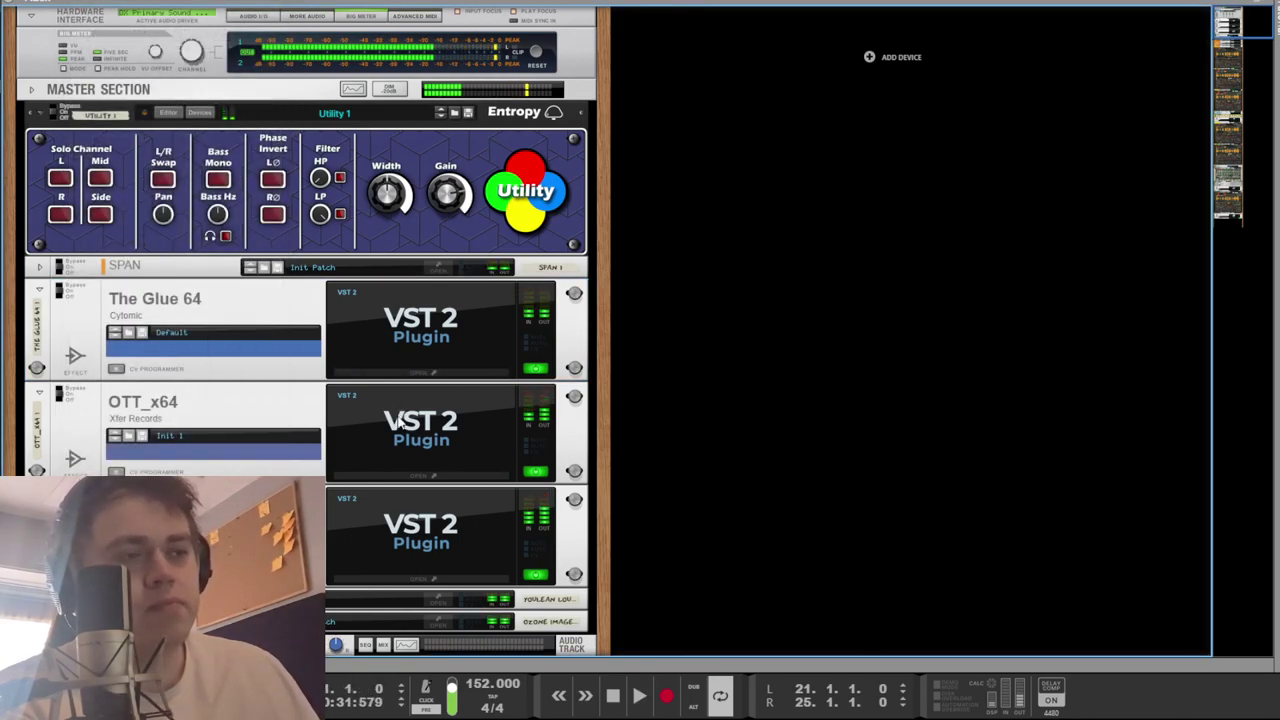
Open the OTT plugin and audition the playing beat with OTT switched from bypassed to on.
double_click(395, 418)
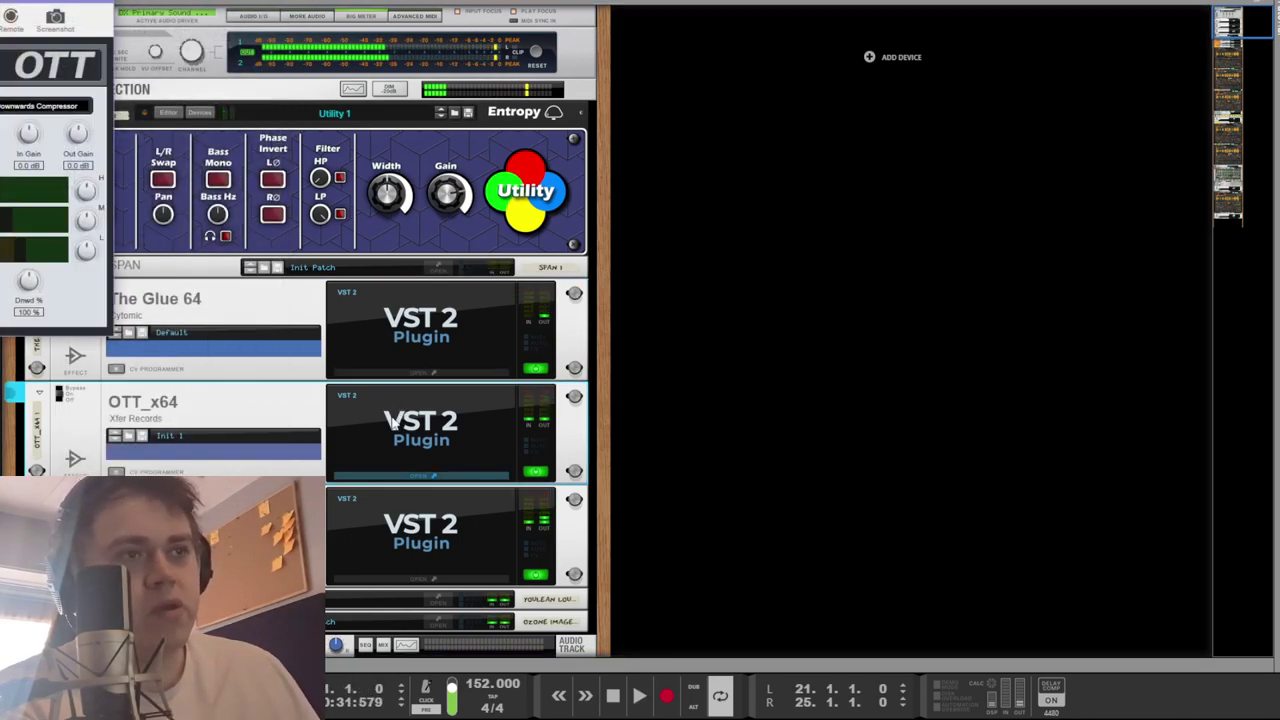
left_click(60, 398)
key("space")
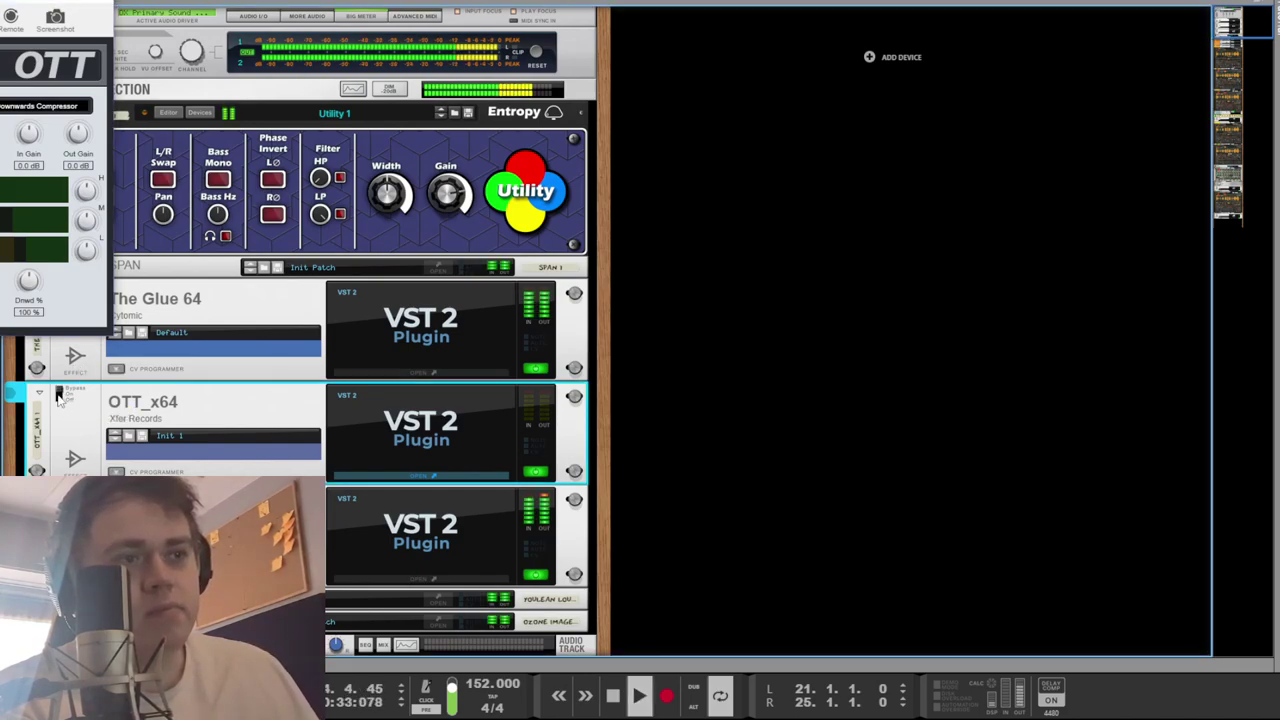
left_click(59, 394)
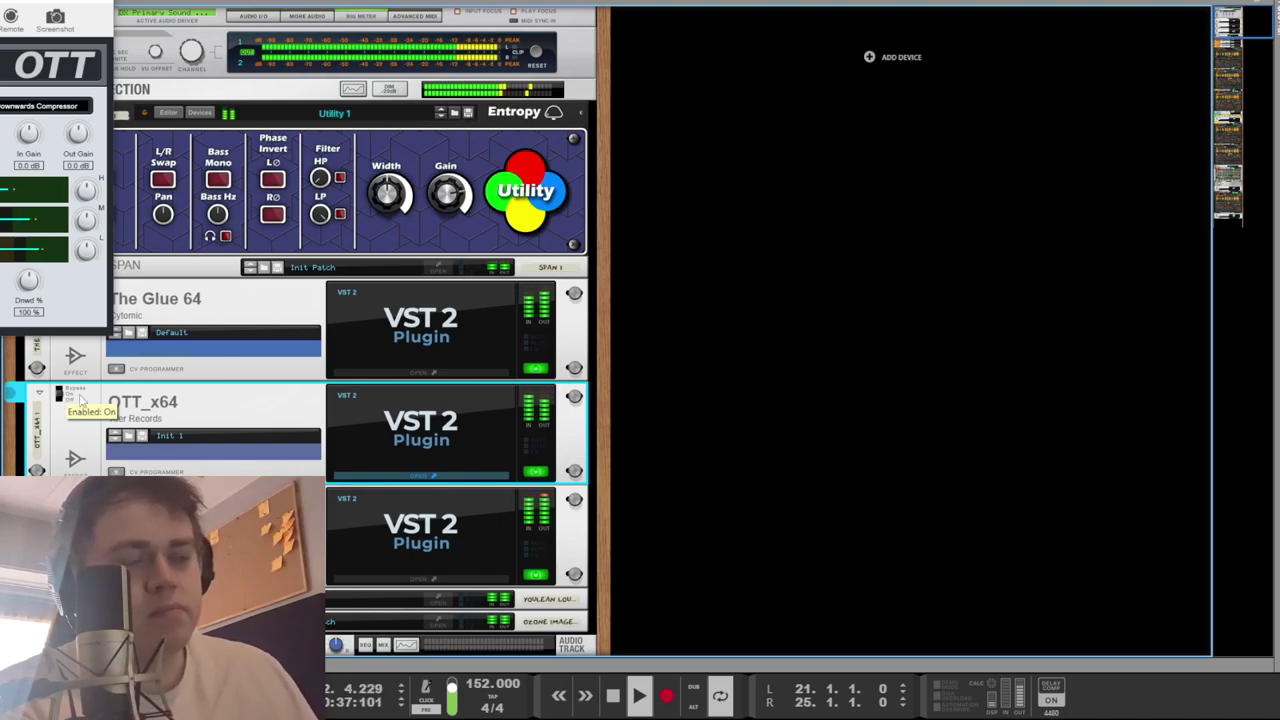
key("space")
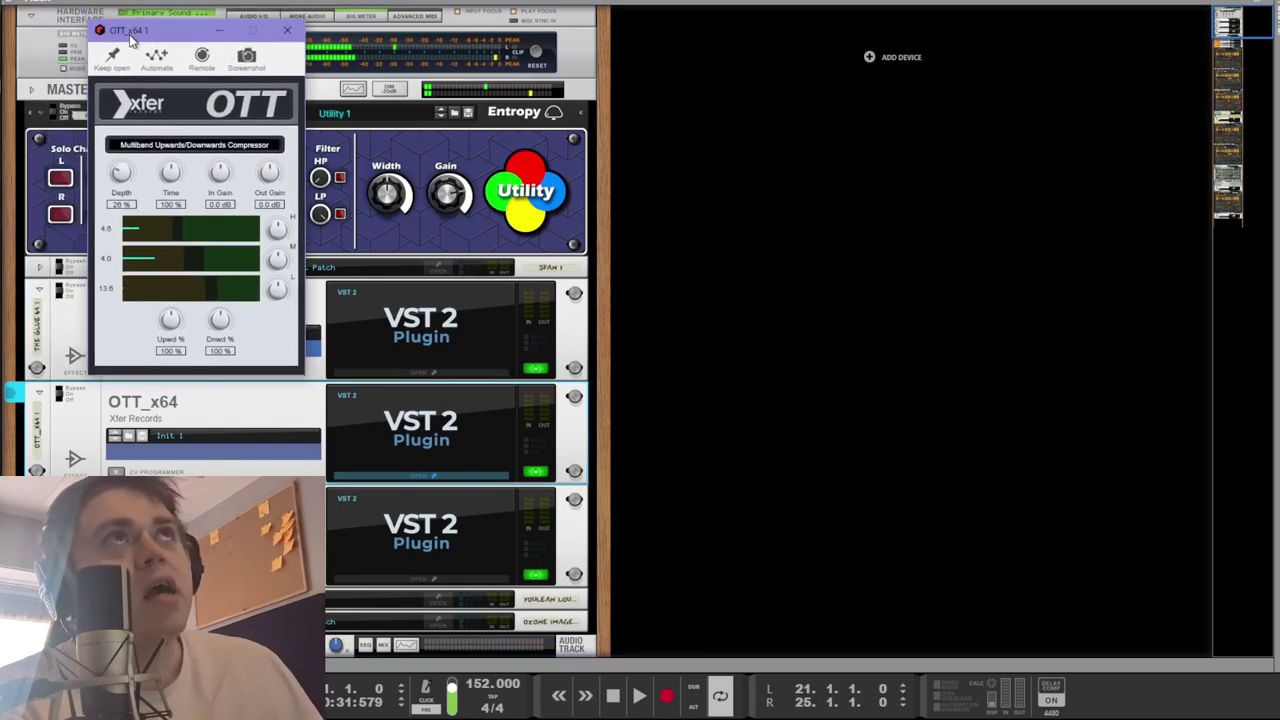
Close the OTT window and bring the master Glue, OTT and Pro-L devices into view.
left_click(714, 411)
scroll(598, 368, "down", 15)
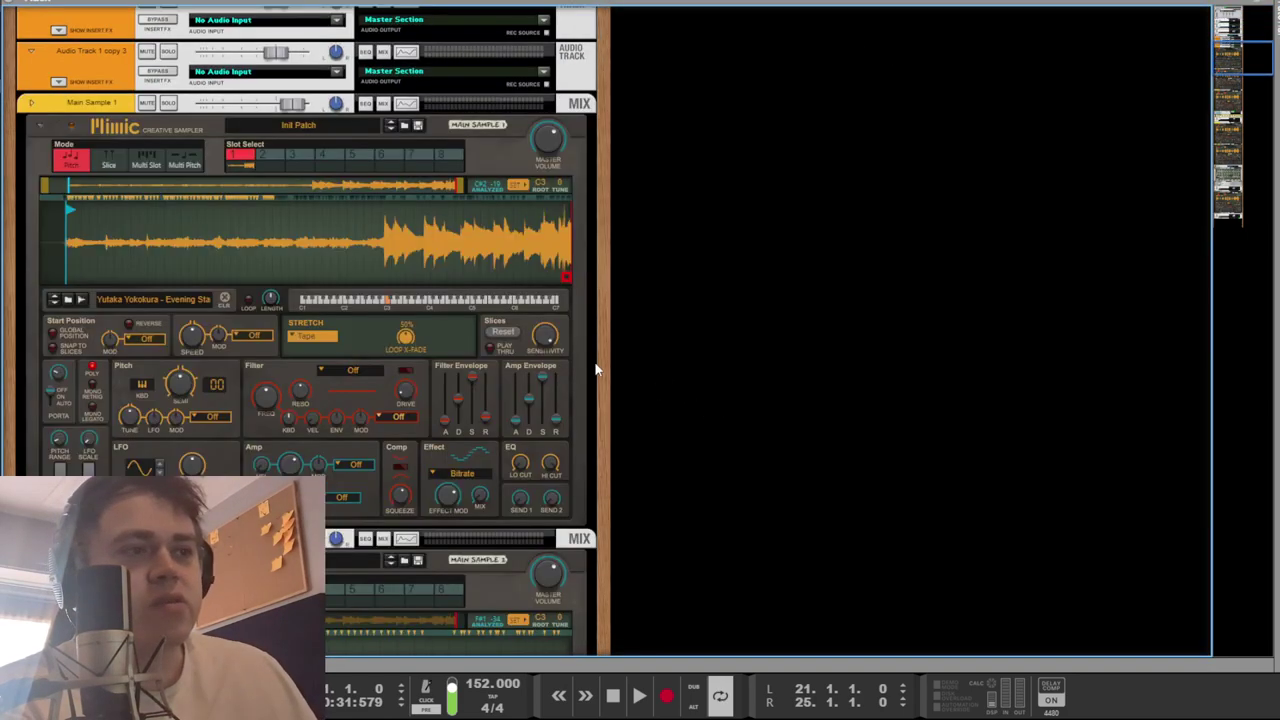
scroll(598, 368, "up", 3)
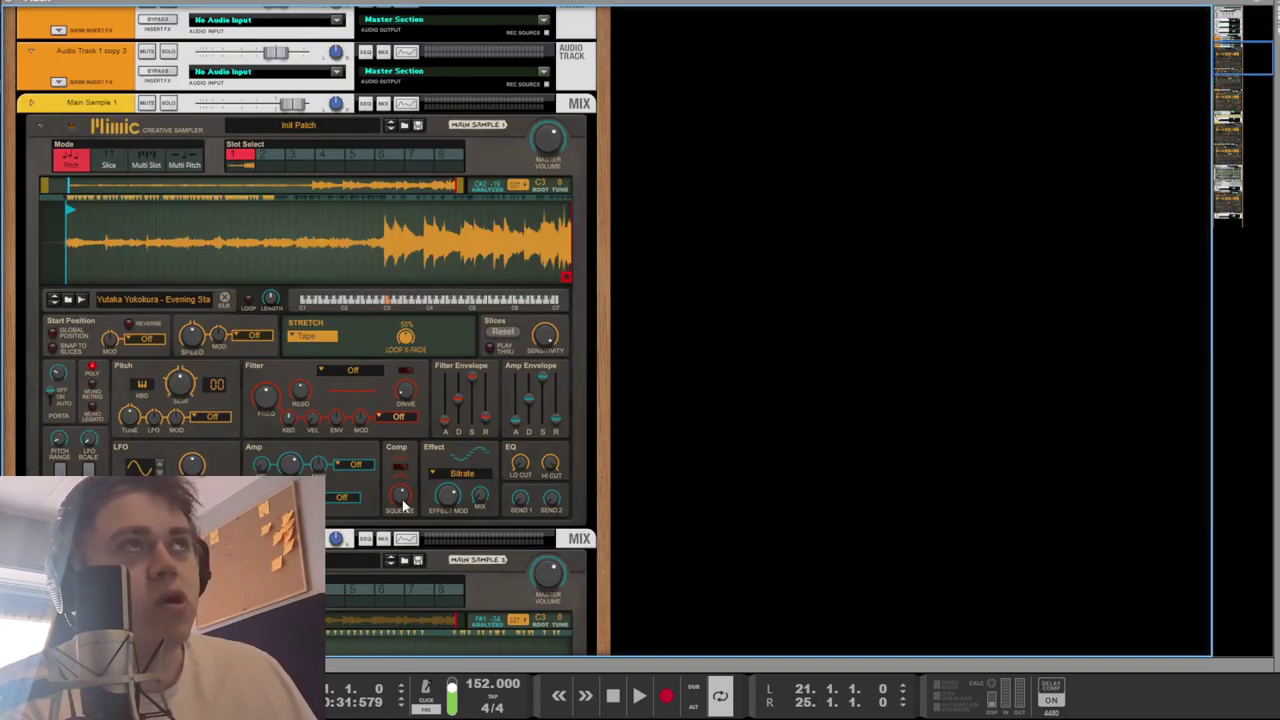
scroll(706, 449, "up", 10)
scroll(745, 446, "down", 2)
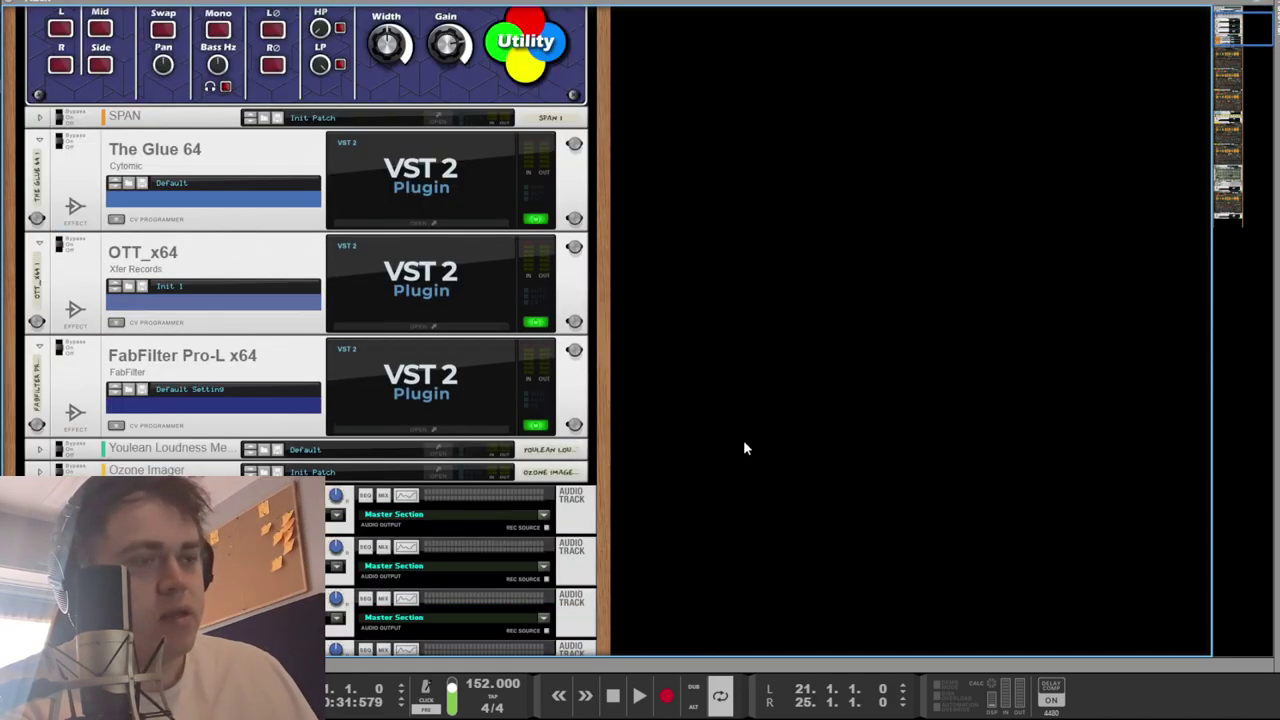
left_click(420, 429)
left_click_drag(127, 27, 157, 49)
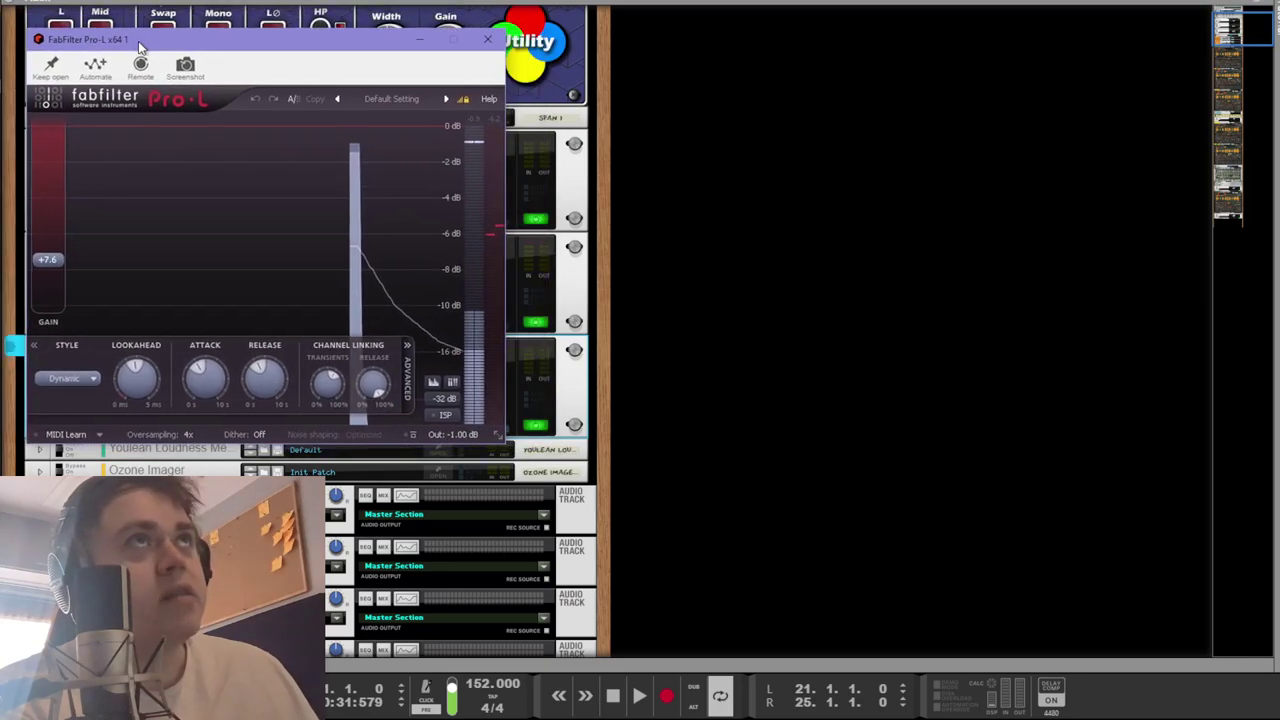
key("space")
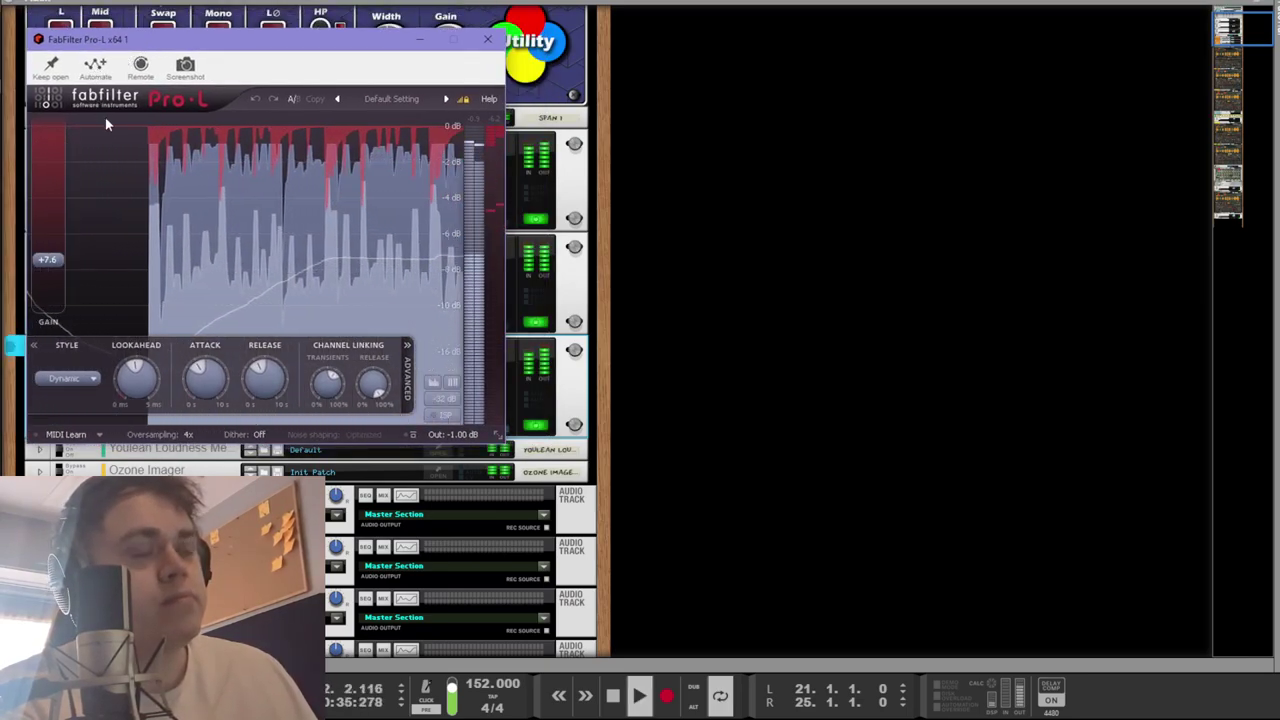
key("space")
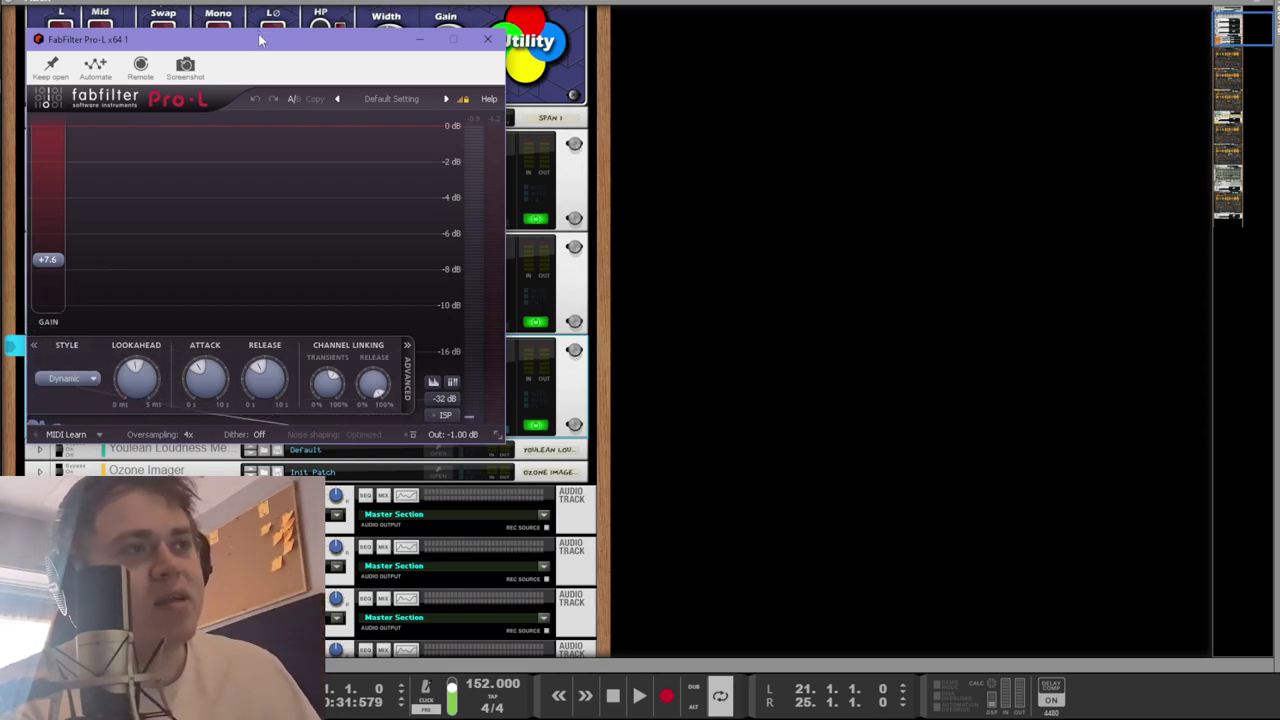
left_click_drag(259, 40, 231, 40)
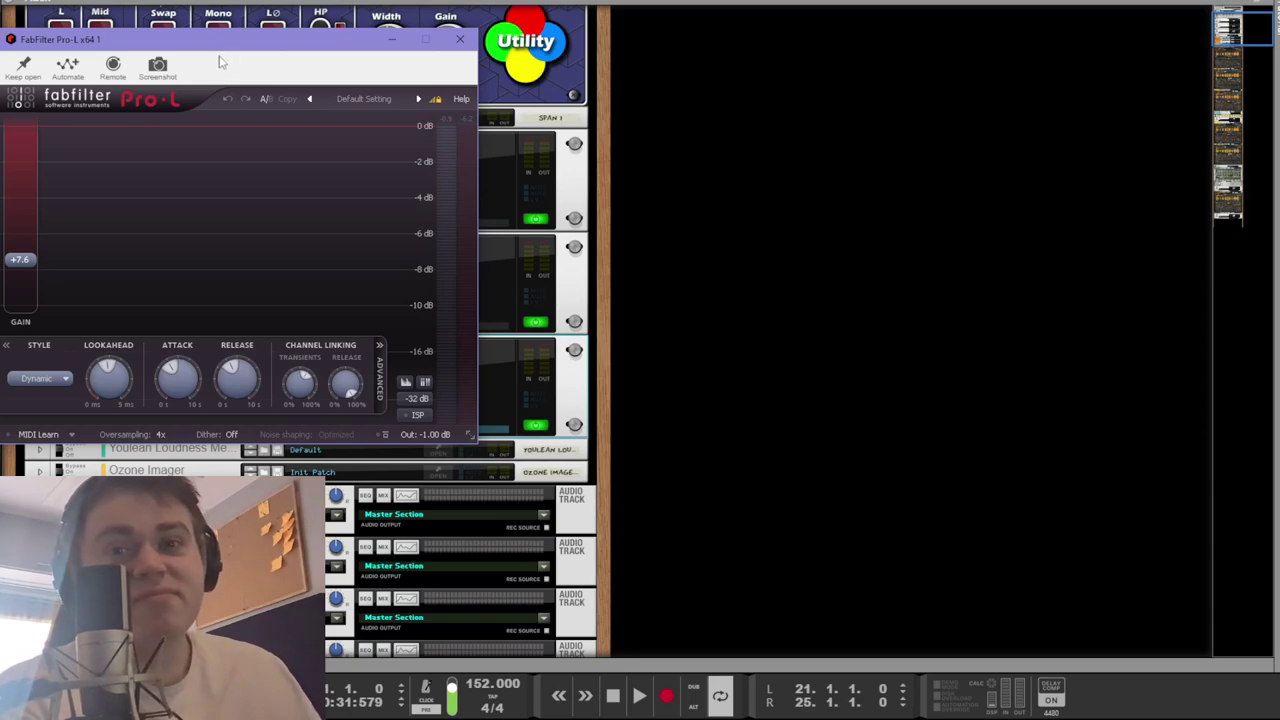
key("space")
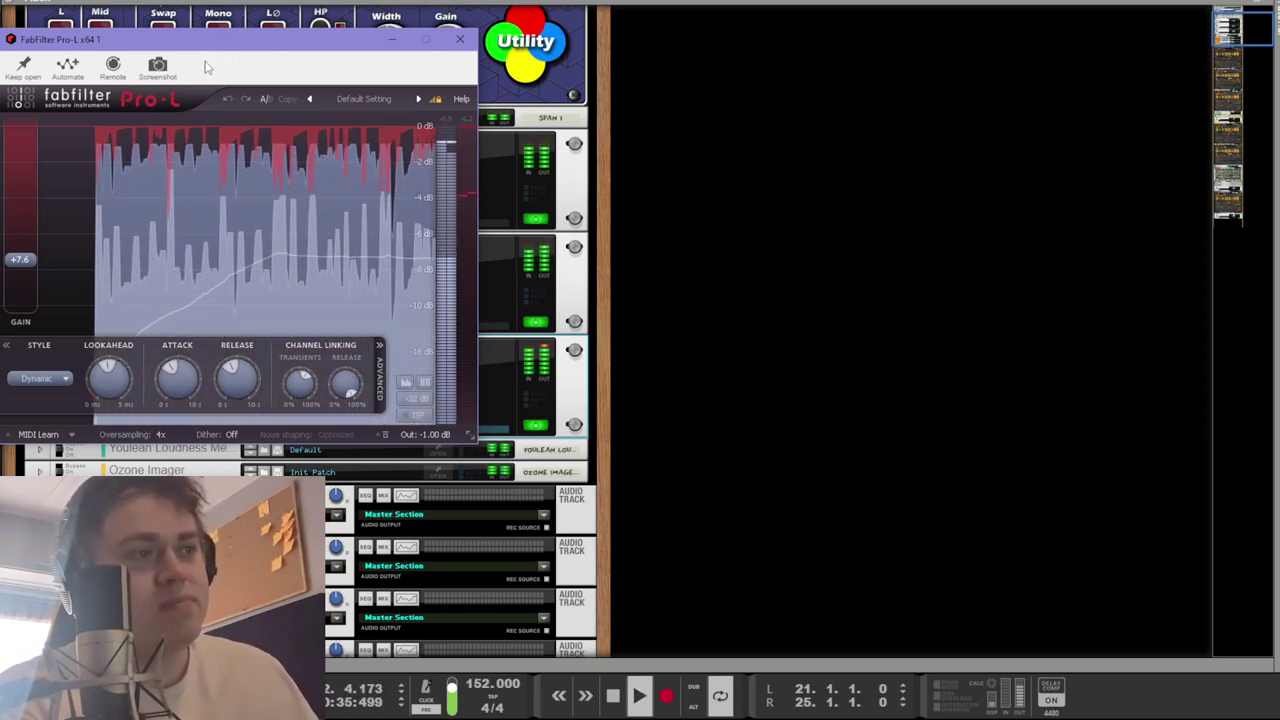
key("space")
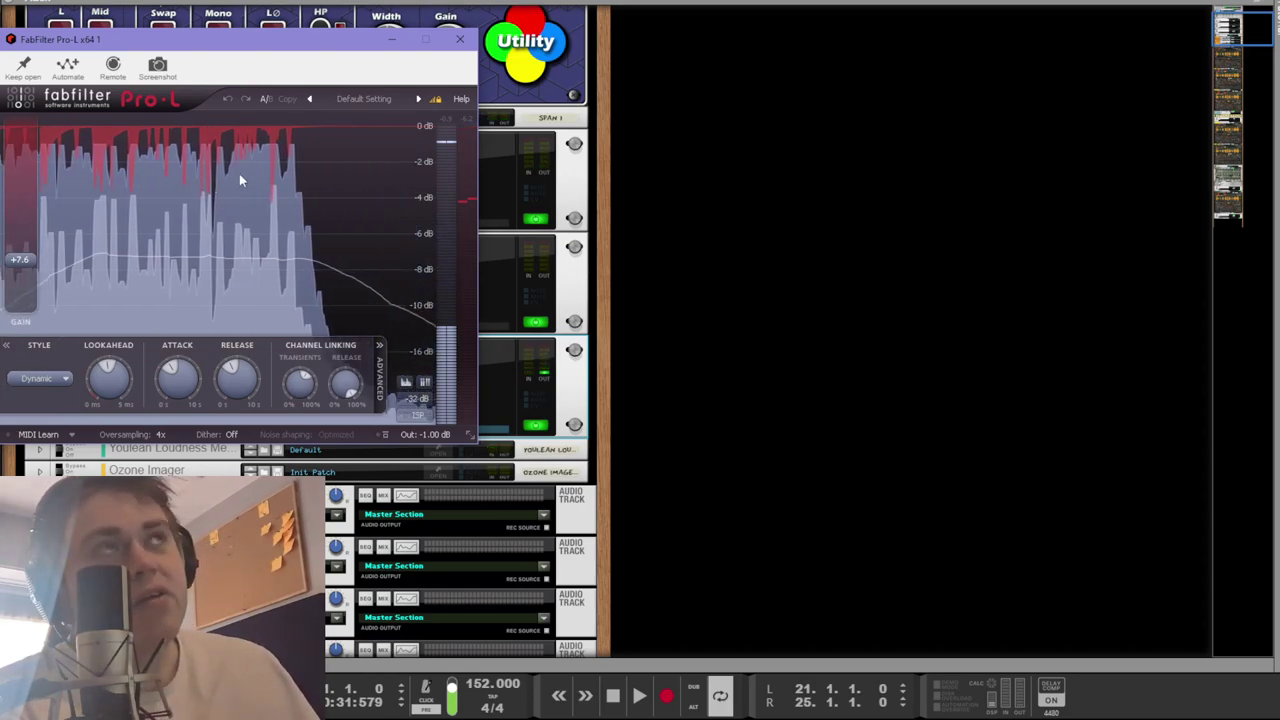
key("space")
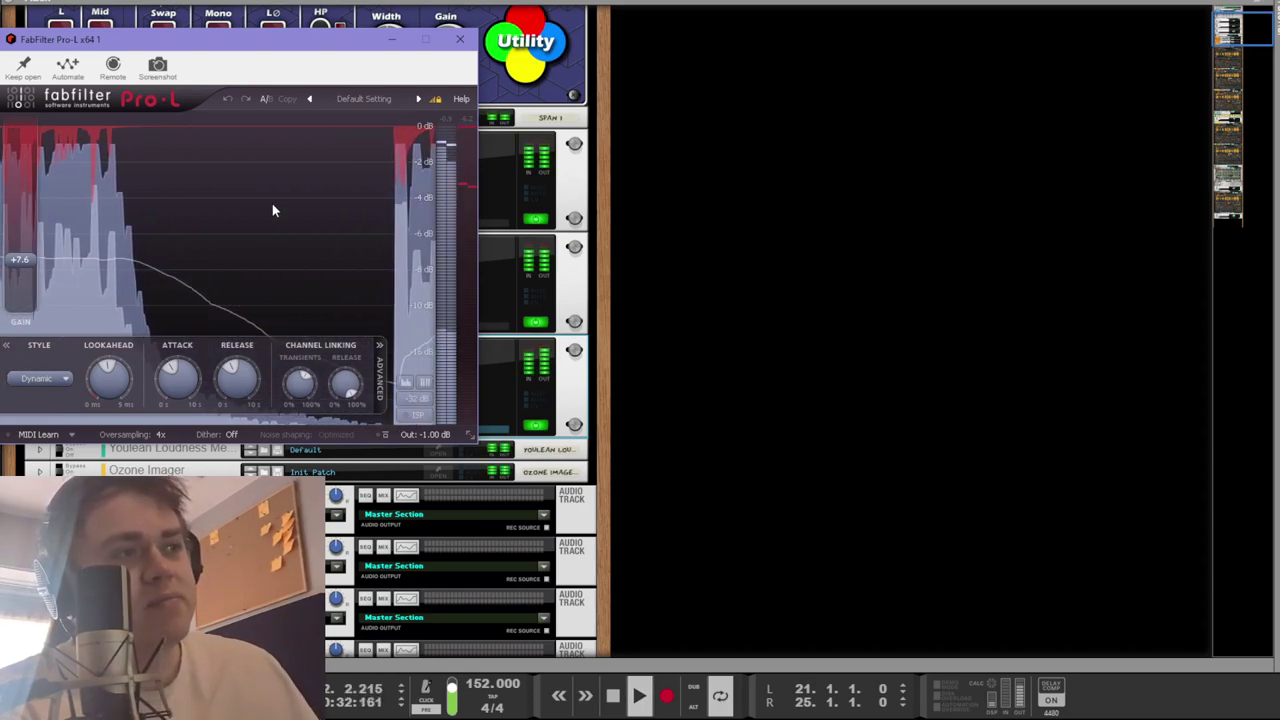
key("space")
left_click(459, 38)
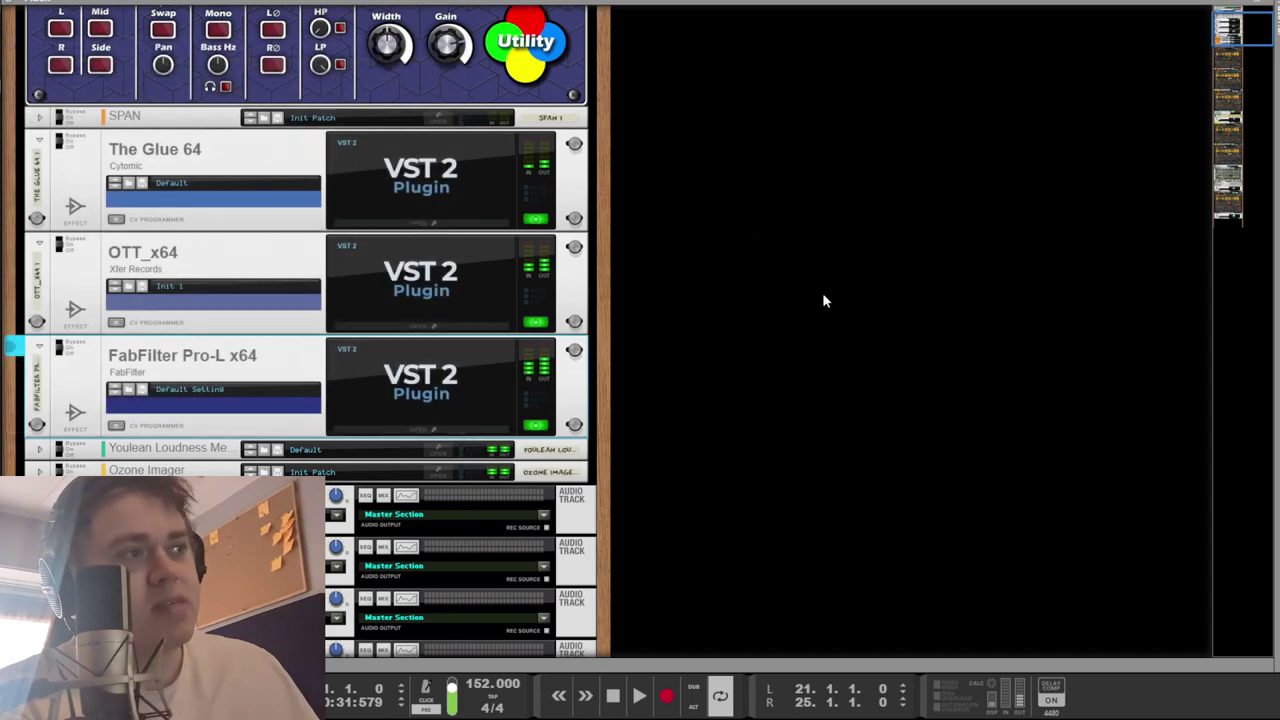
Switch to the Sequencer (via a look at the Mixer) and play the song from bar 9.
left_click(824, 301)
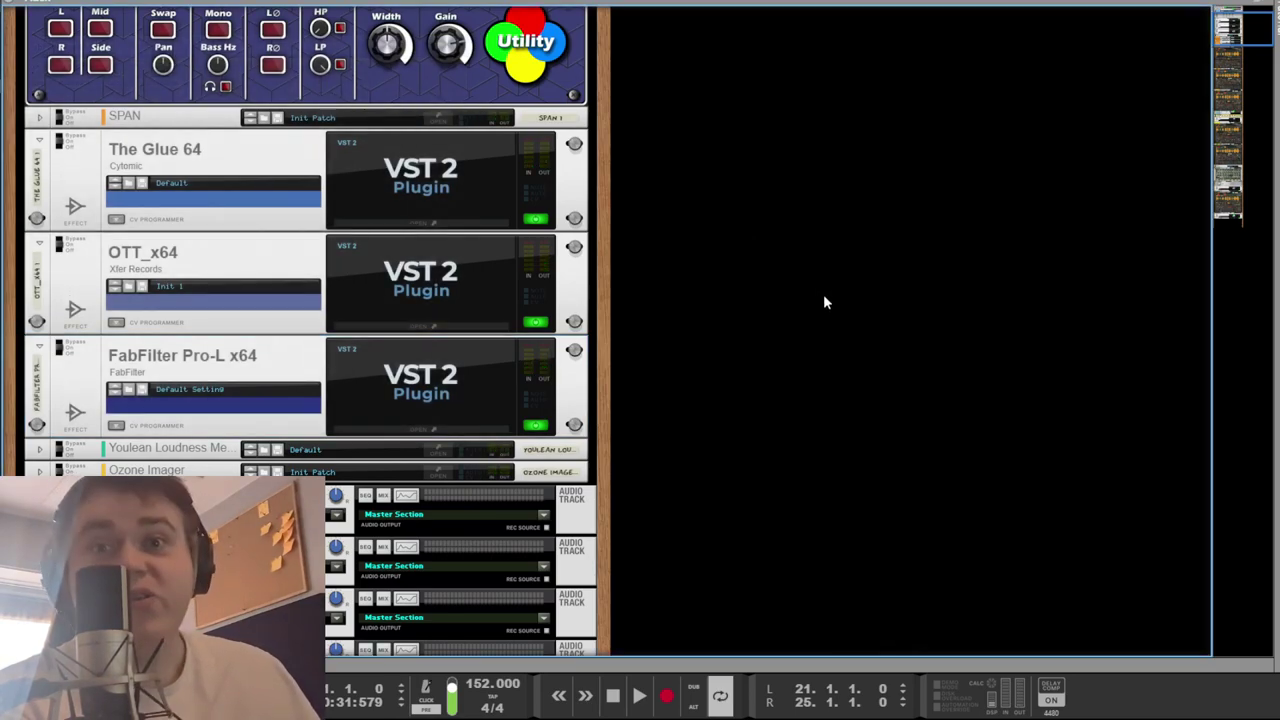
key("F7")
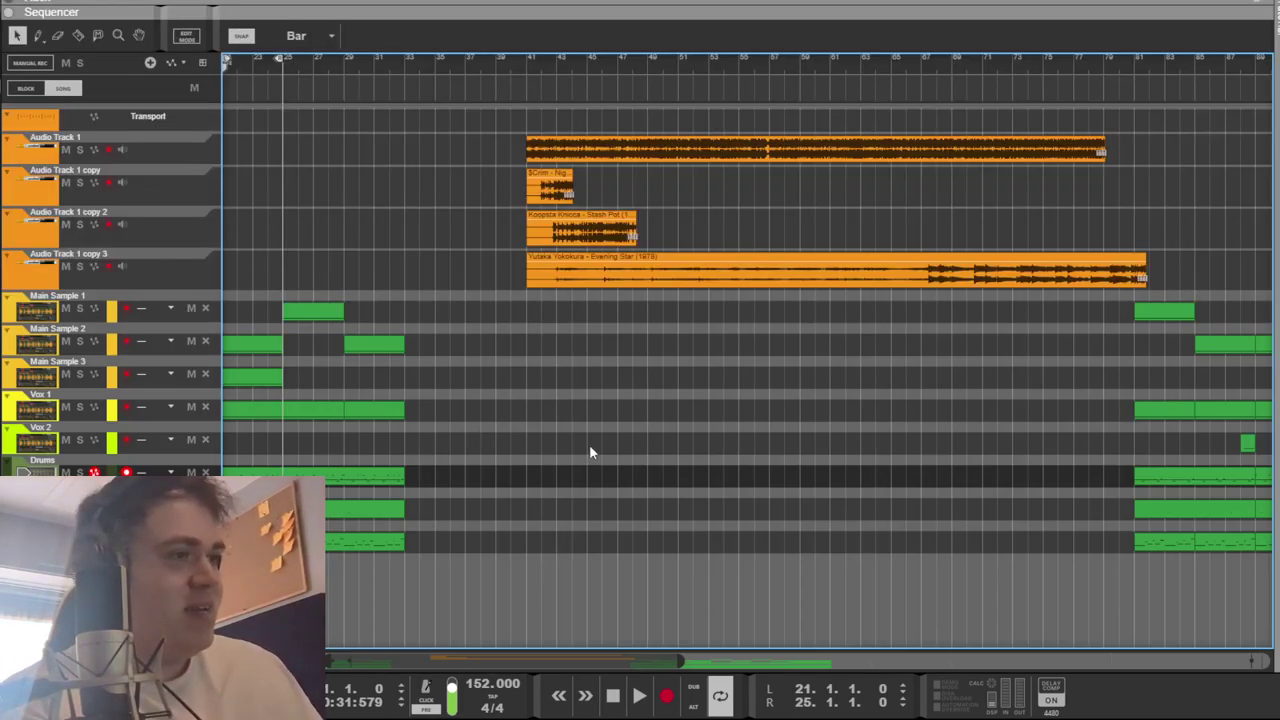
key("F5")
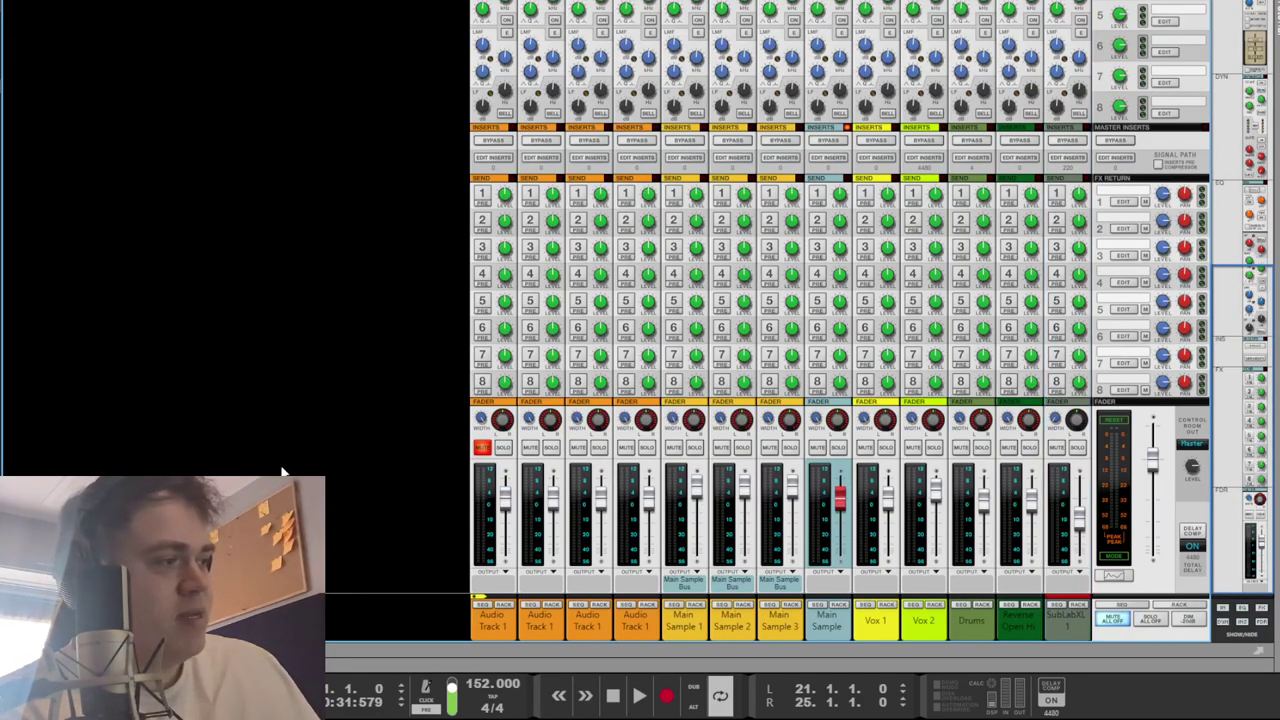
key("F7")
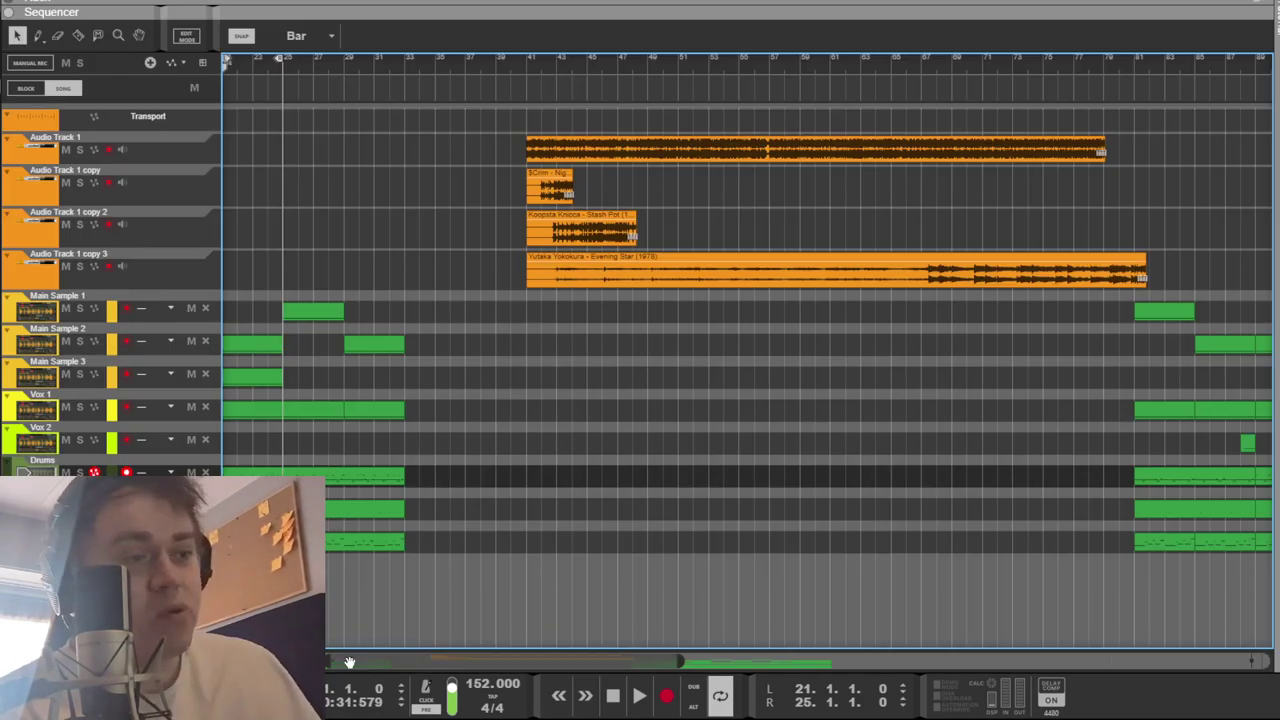
scroll(362, 73, "left", 5)
left_click(348, 62)
key("space")
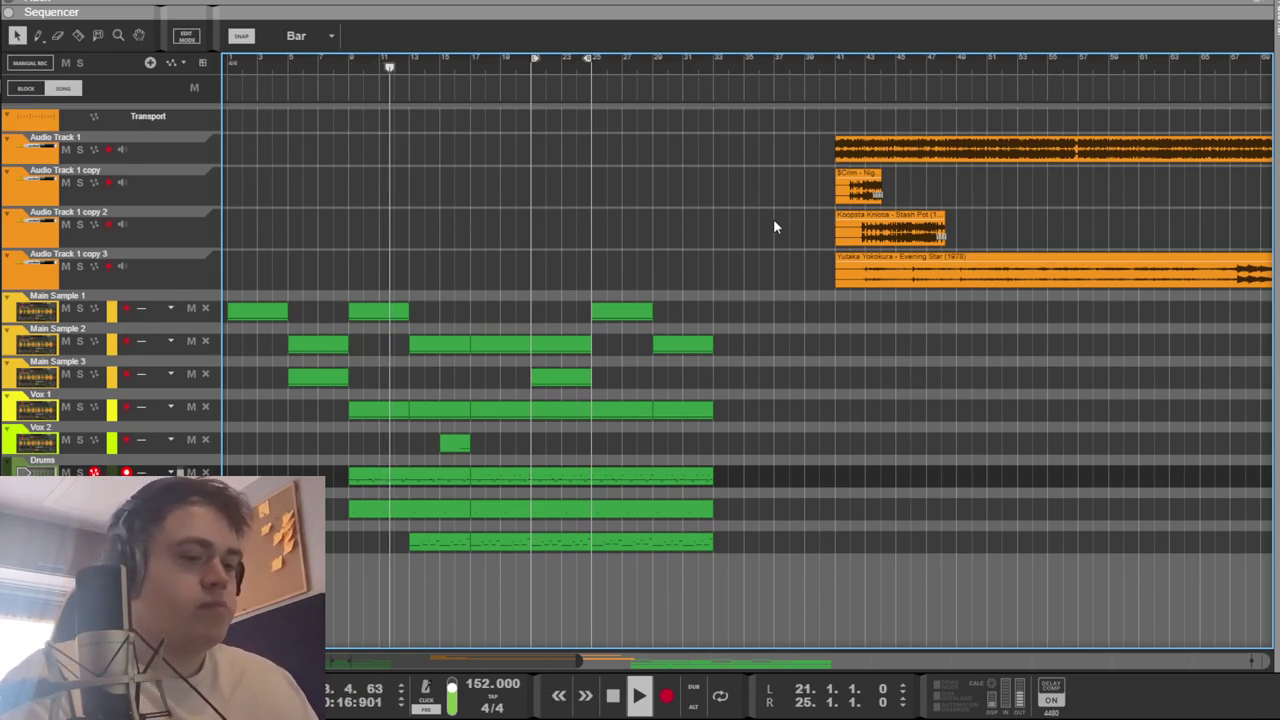
Show the Rack and scroll through each track's Mimic, Redrum and plugin devices, ending on Main Sample 2.
key("F6")
scroll(709, 305, "down", 8)
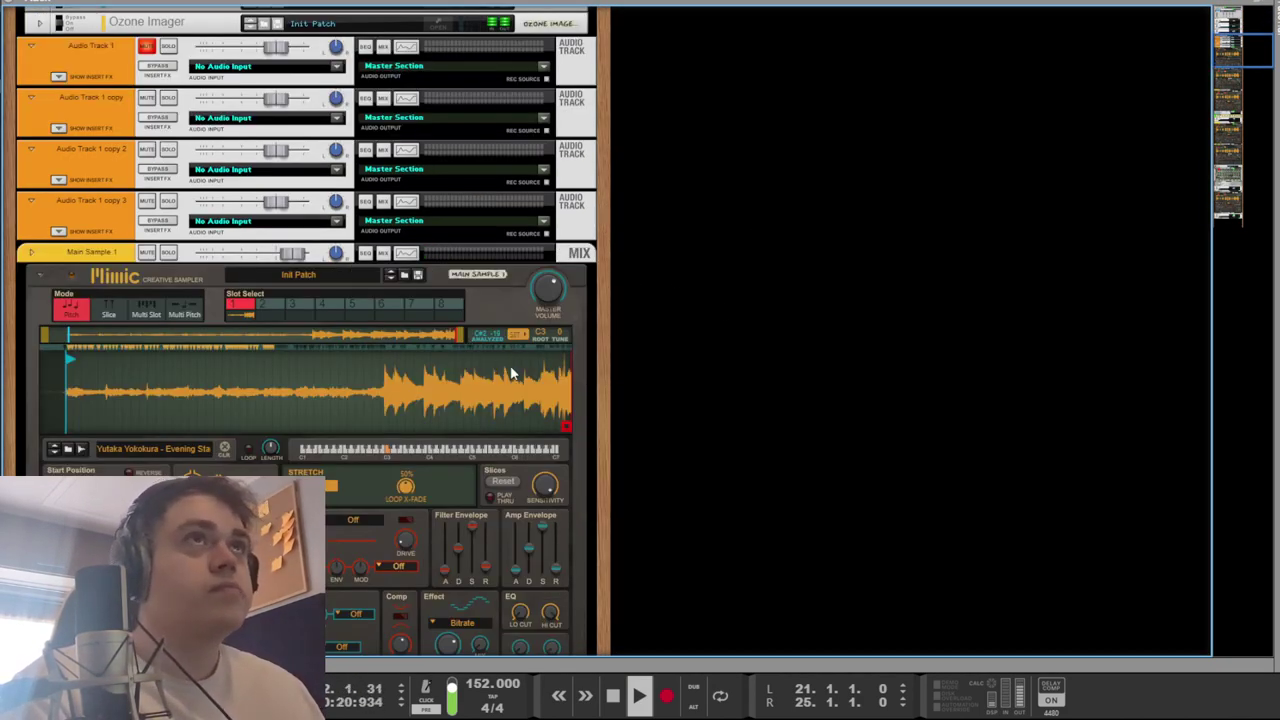
scroll(510, 372, "down", 6)
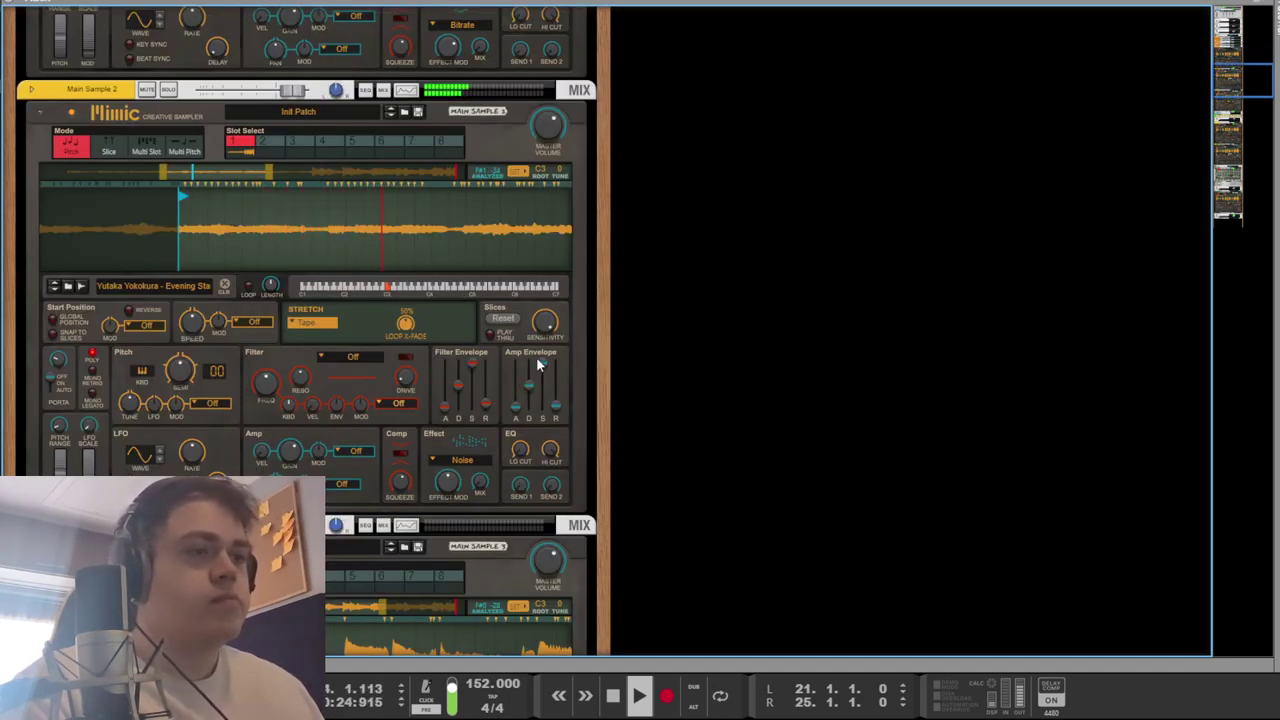
scroll(536, 360, "down", 2)
scroll(532, 368, "up", 3)
scroll(530, 368, "down", 5)
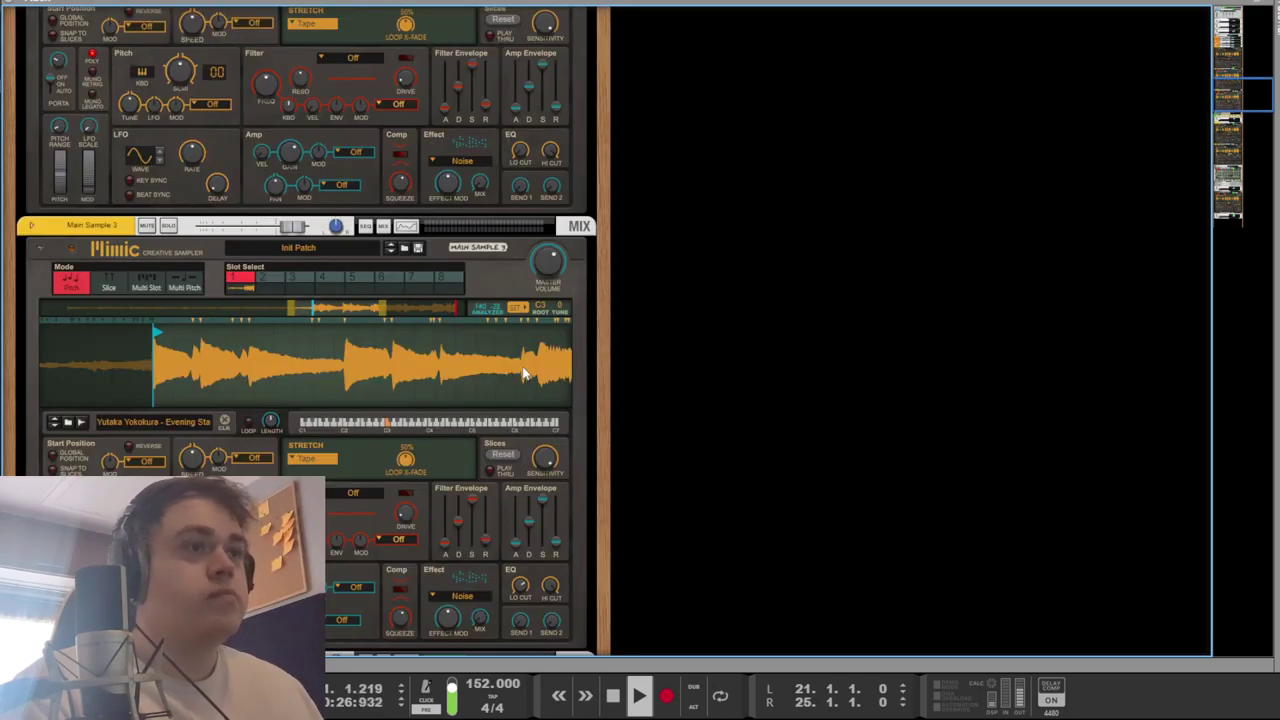
scroll(522, 370, "down", 2)
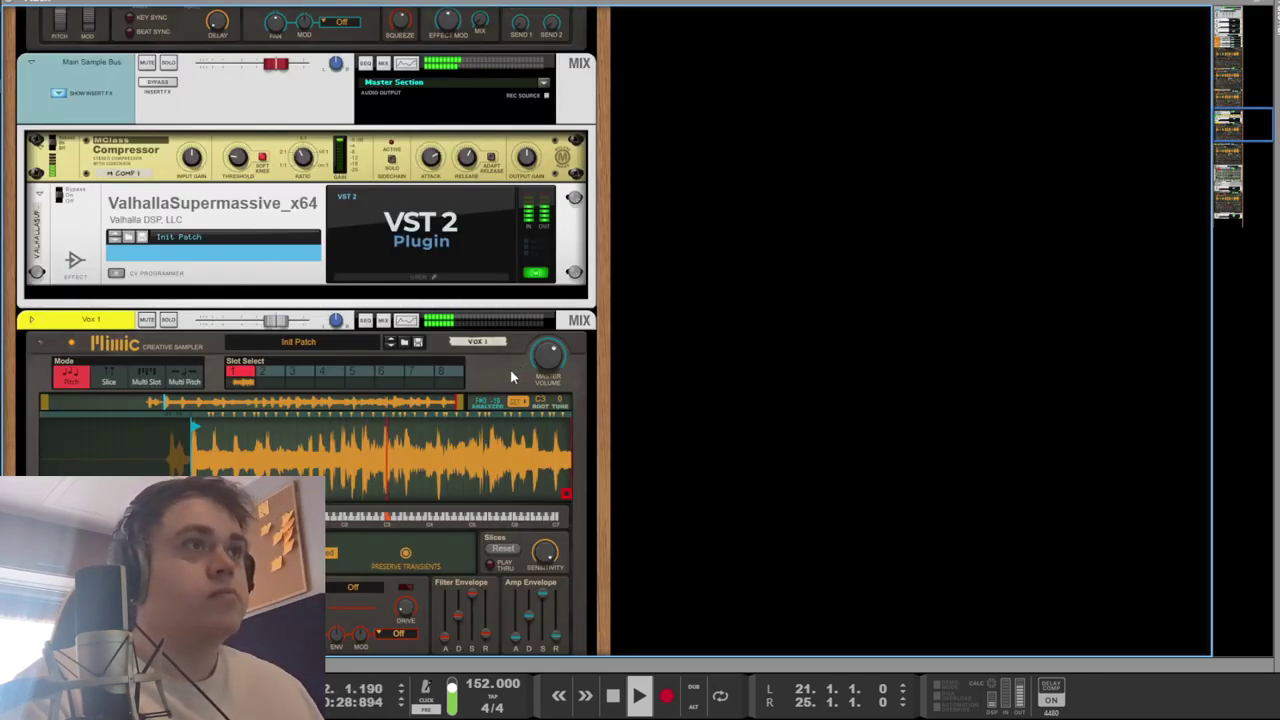
scroll(510, 370, "down", 2)
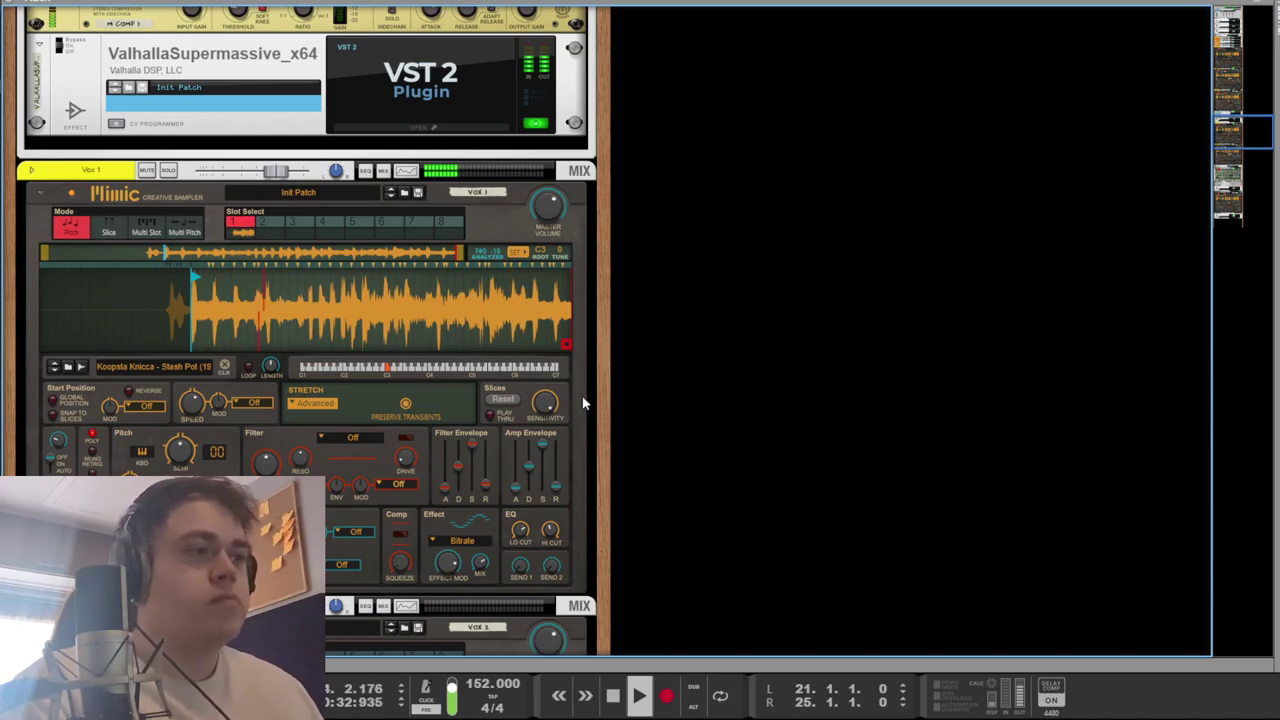
scroll(577, 398, "down", 5)
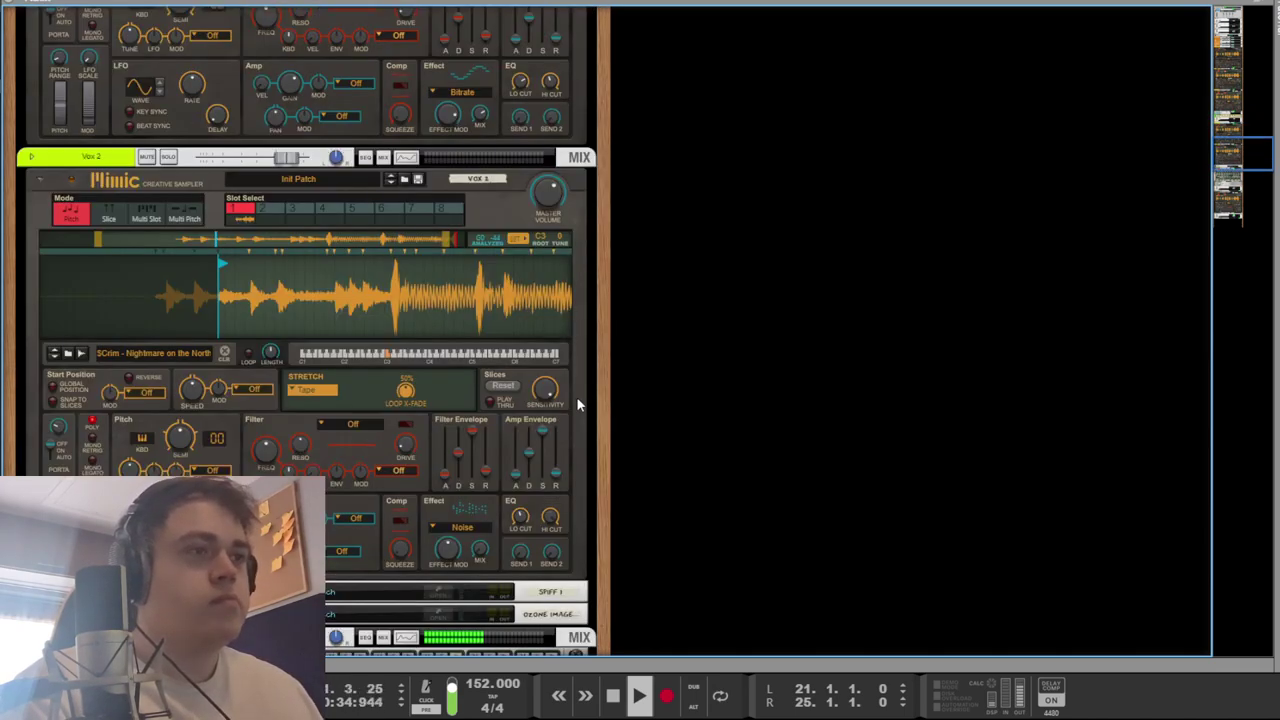
scroll(556, 413, "down", 2)
scroll(556, 413, "down", 2)
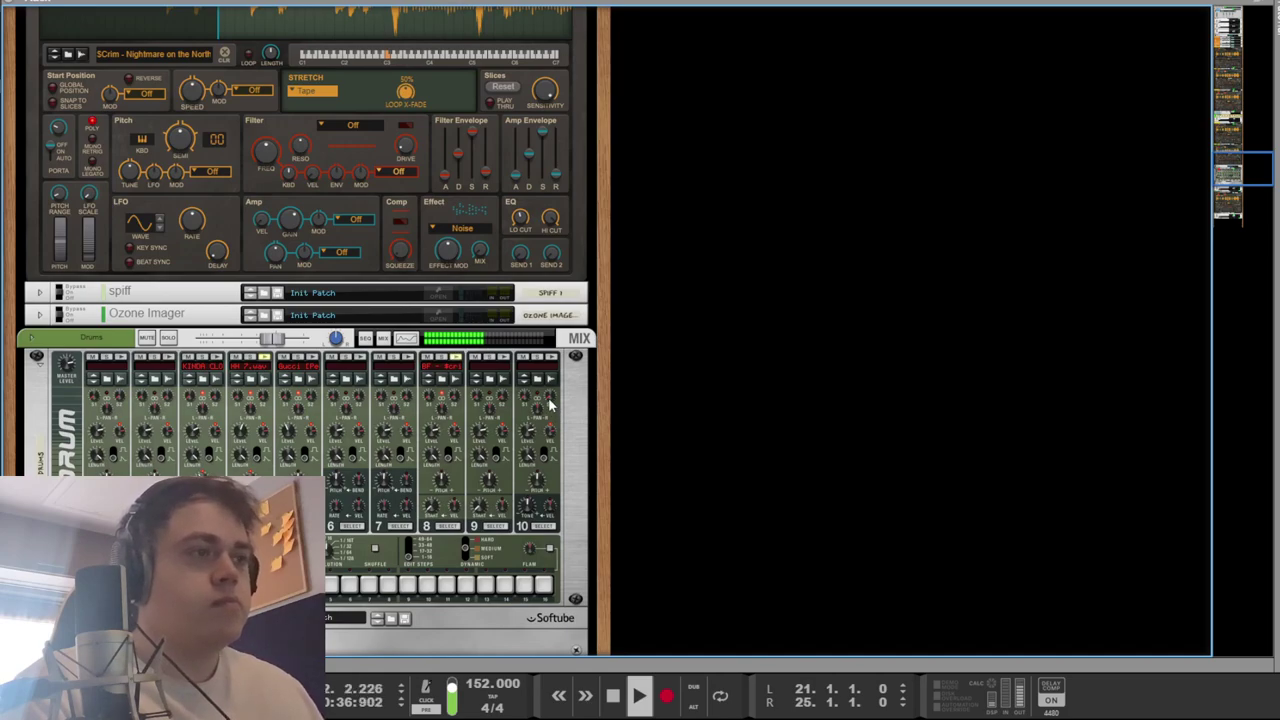
scroll(548, 403, "down", 6)
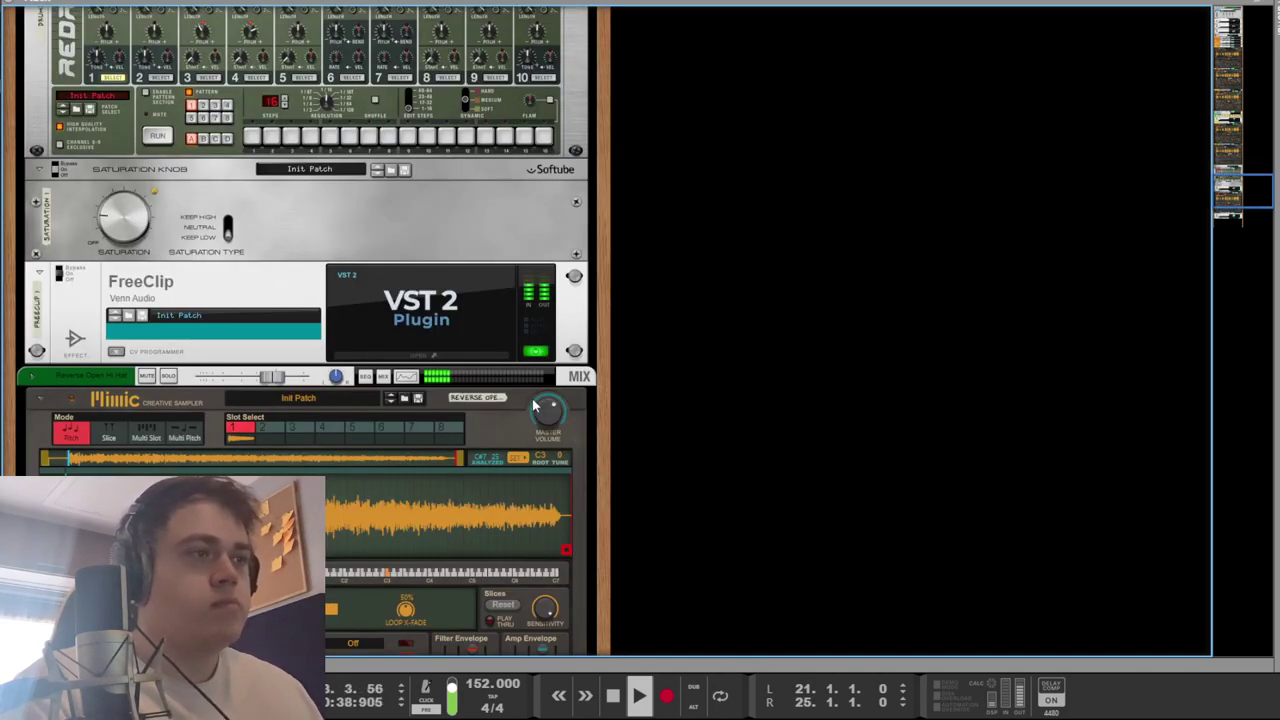
scroll(535, 405, "down", 4)
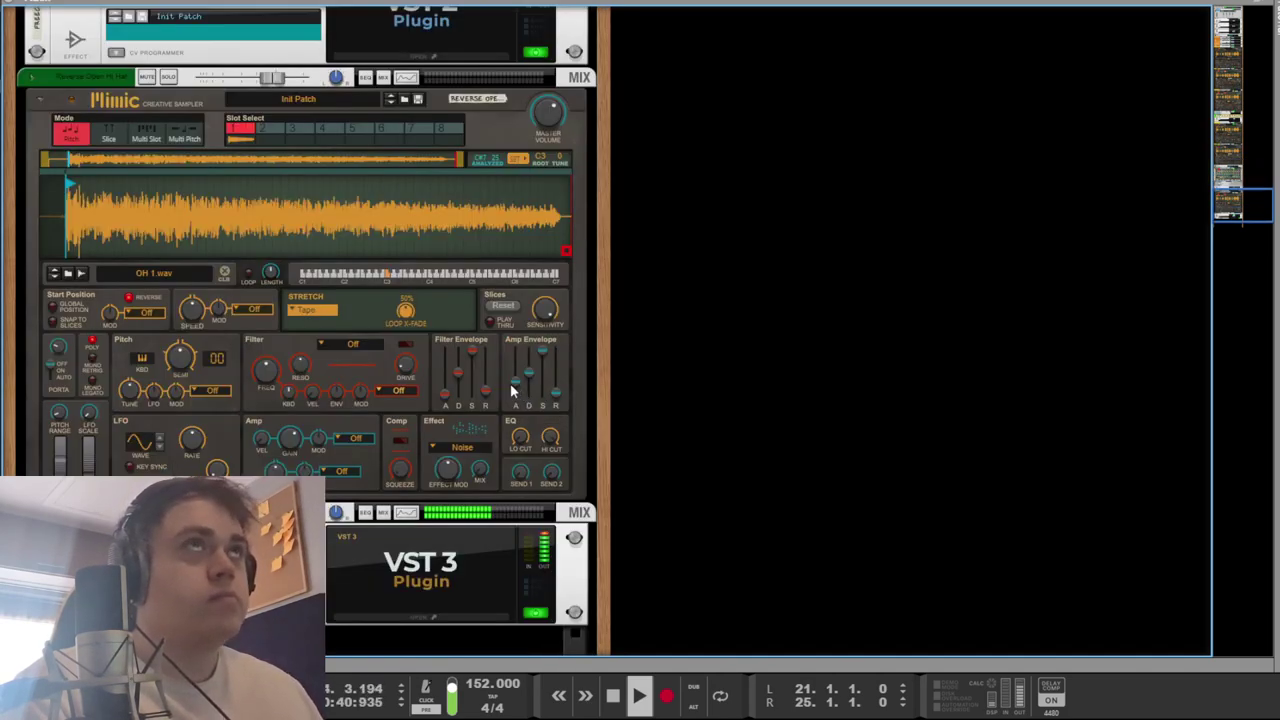
scroll(467, 372, "up", 15)
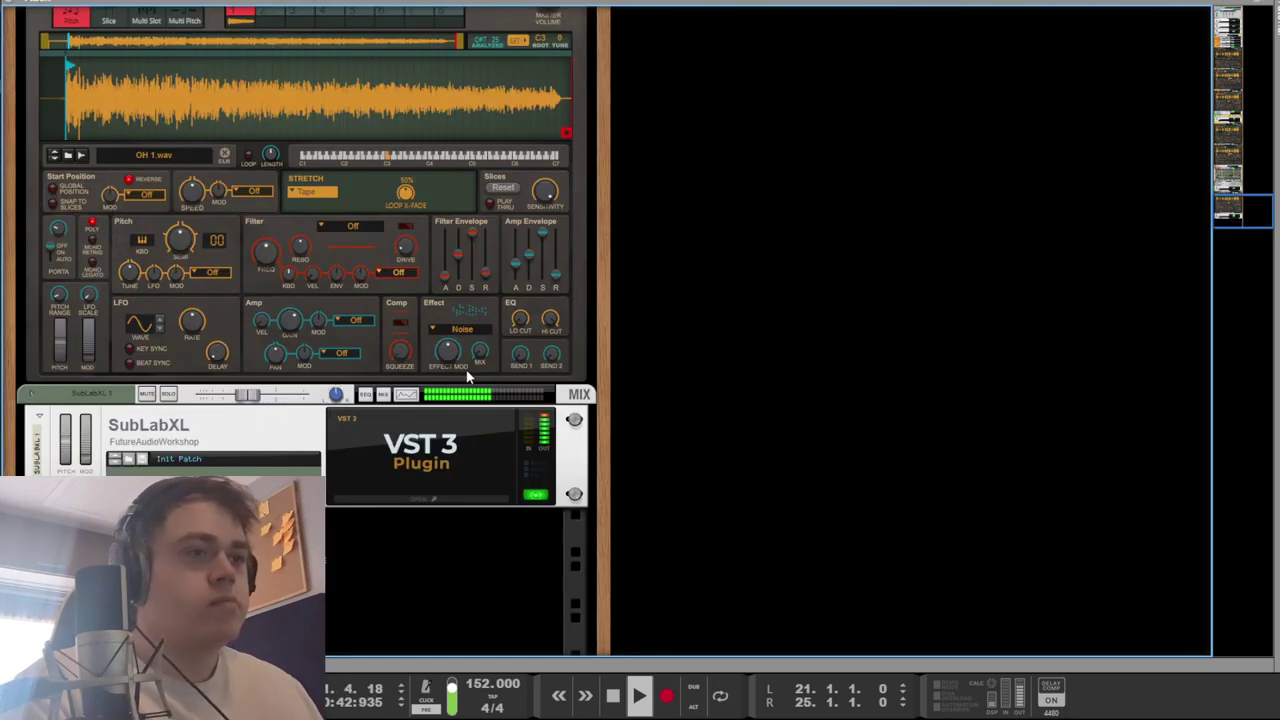
scroll(481, 371, "up", 15)
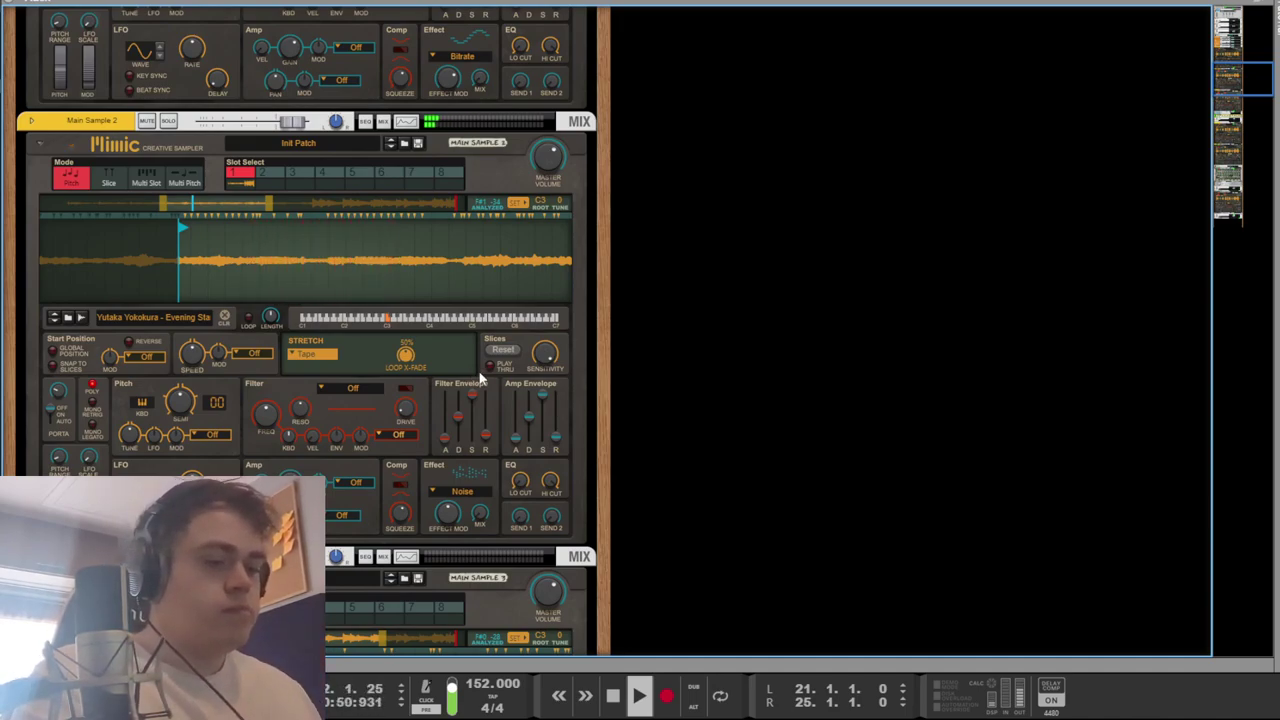
Stop the beat and bring the full song arrangement back on screen at bar 1.
key("space")
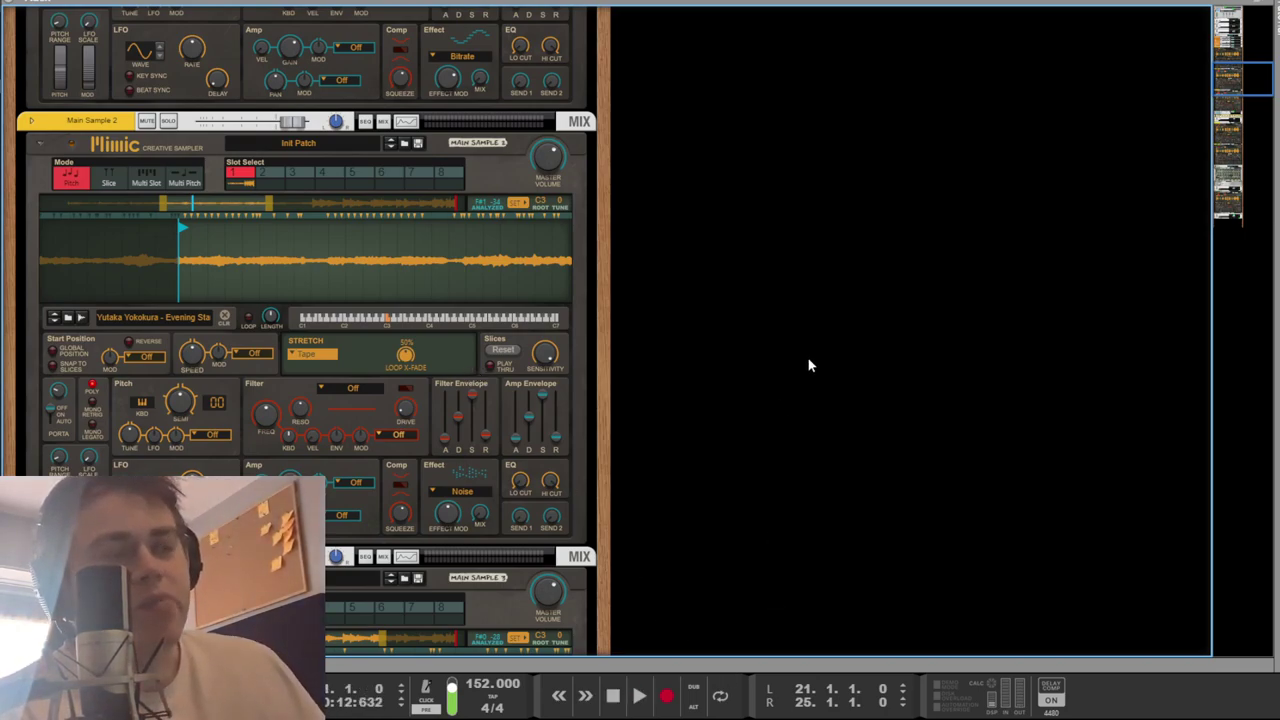
key("Tab")
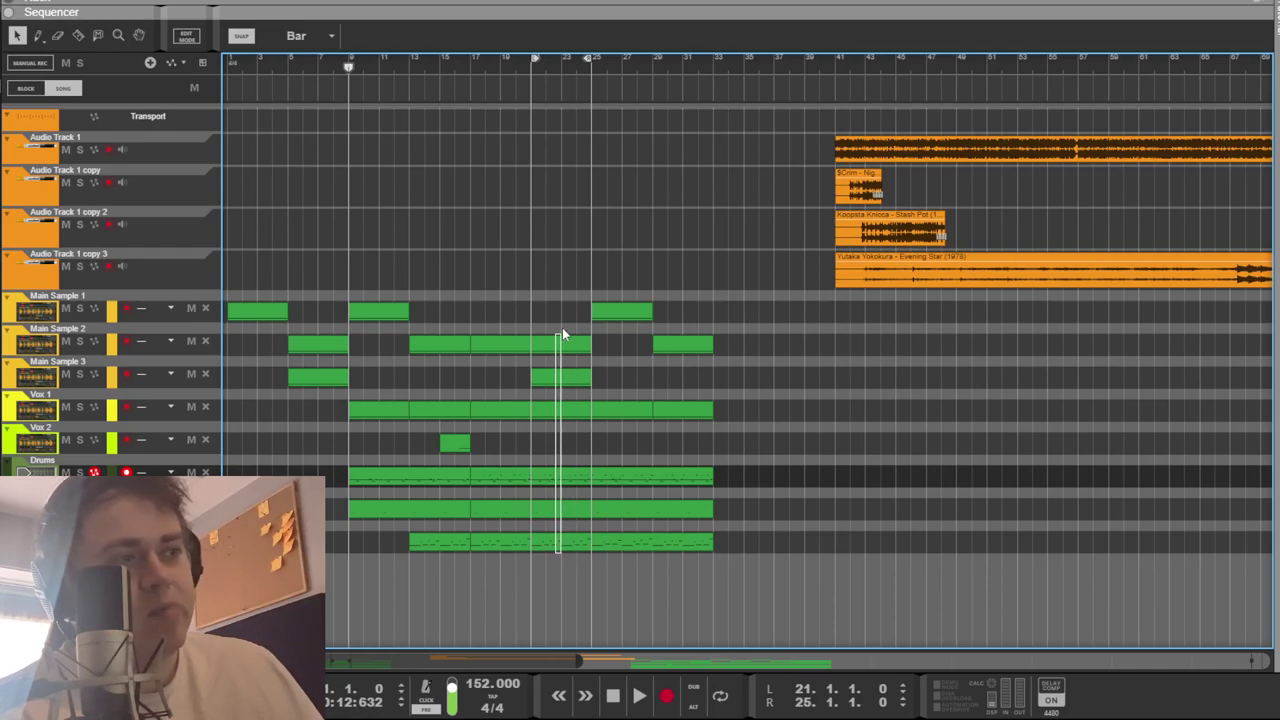